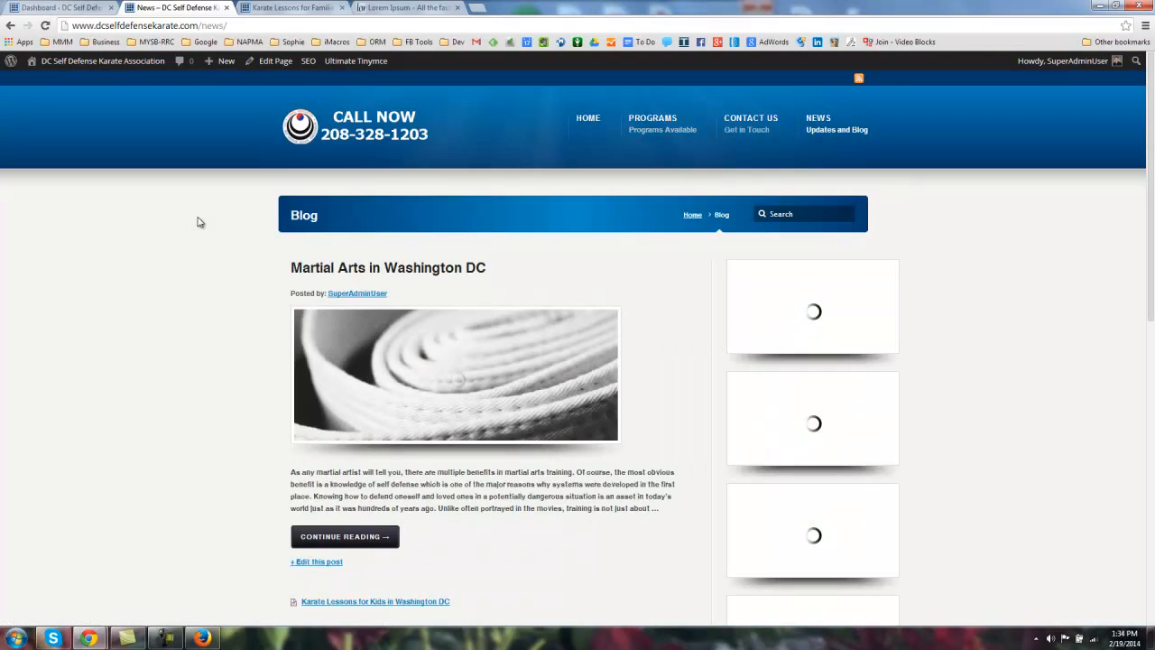
# Step: Scroll through the open page to look it over
pyautogui.scroll(-1, 180, 255)
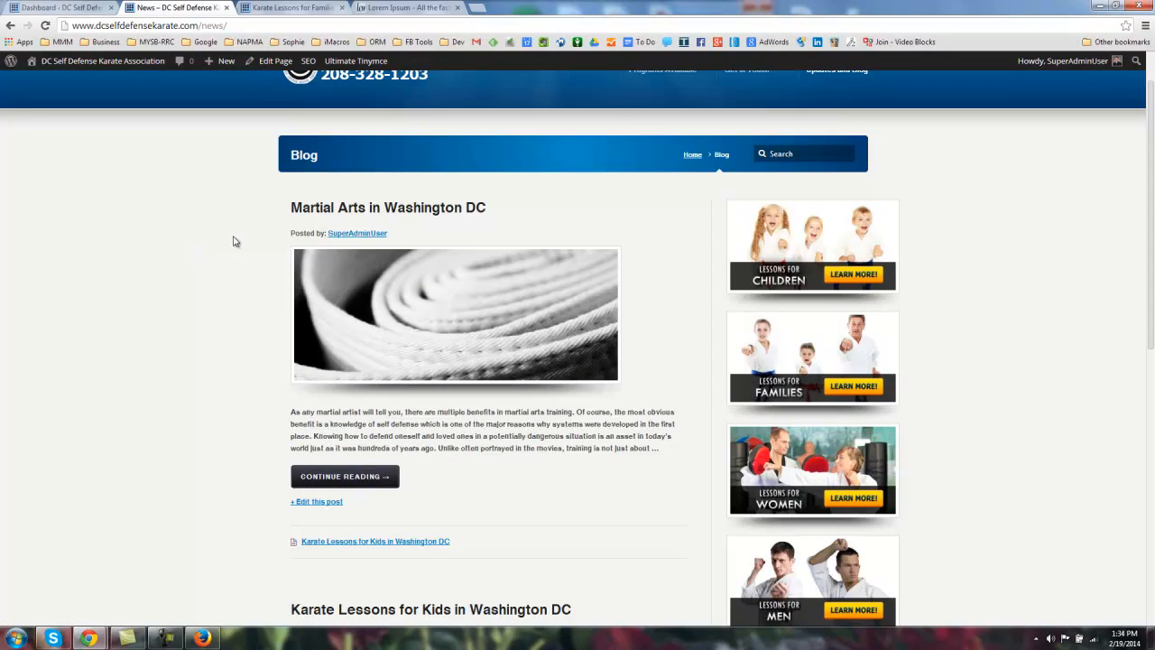
pyautogui.scroll(-2, 259, 232)
pyautogui.scroll(-2, 259, 233)
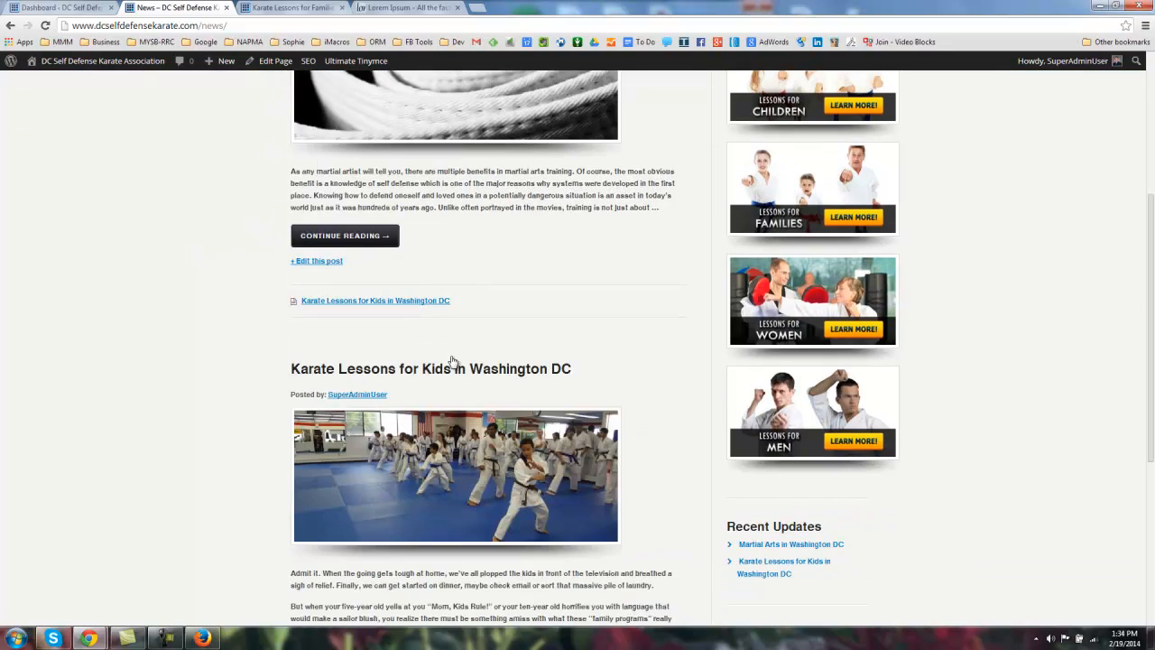
pyautogui.scroll(-4, 512, 474)
pyautogui.scroll(6, 447, 350)
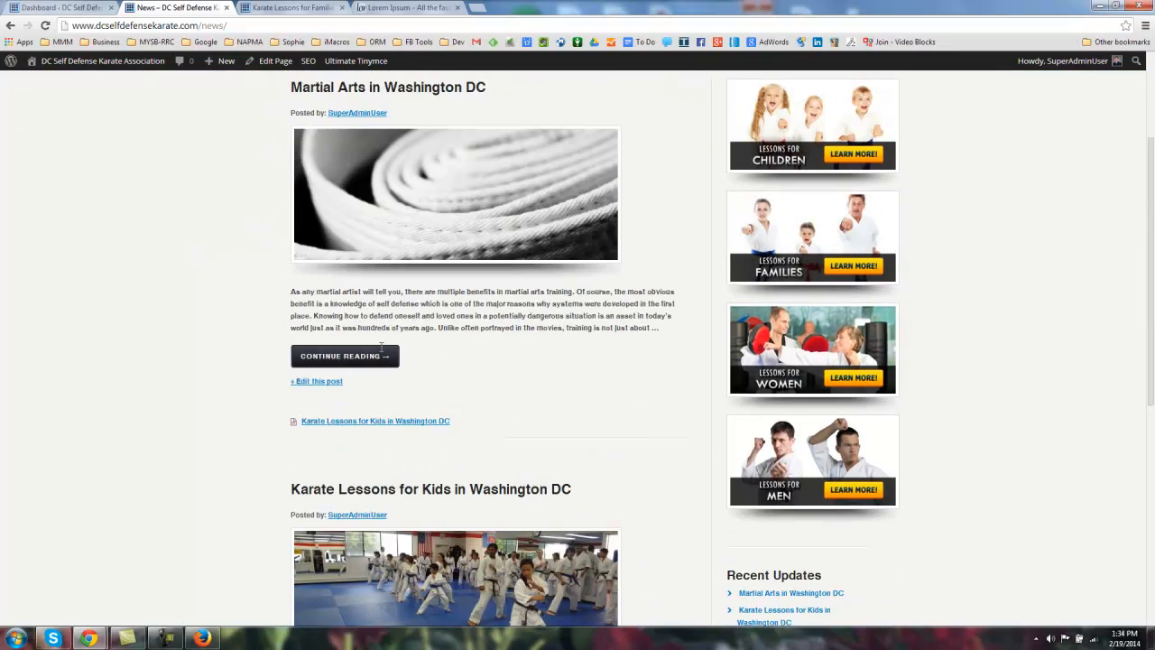
pyautogui.scroll(-2, 400, 338)
pyautogui.scroll(5, 289, 388)
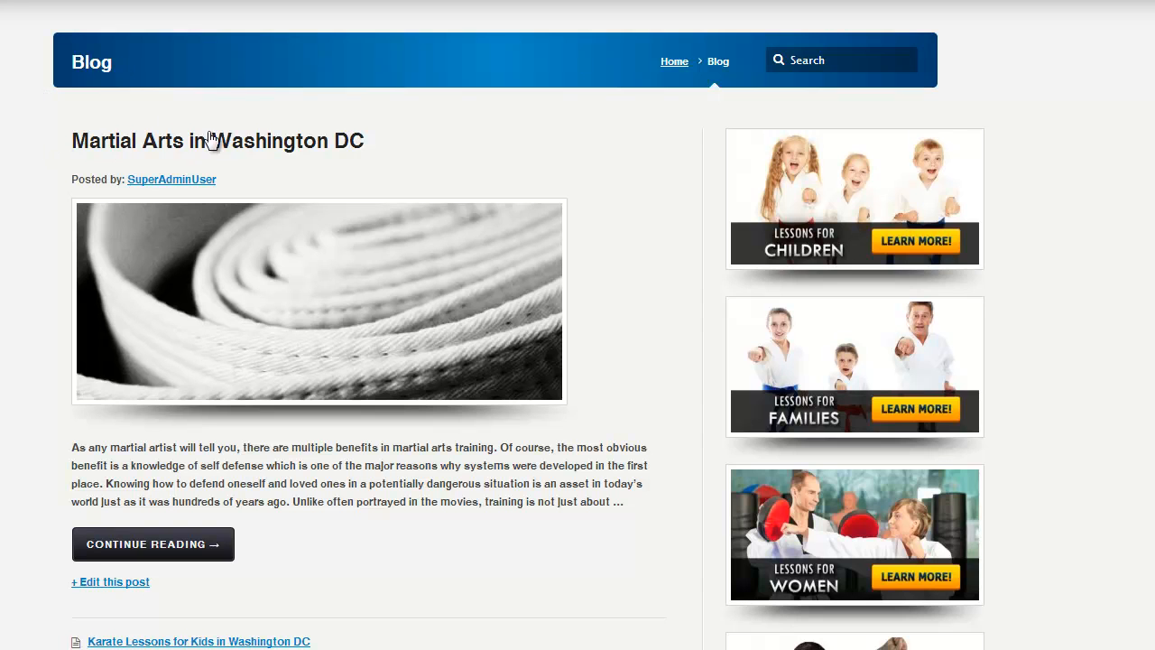
pyautogui.moveTo(57, 58); pyautogui.dragTo(173, 69)
pyautogui.click(124, 67)
pyautogui.scroll(-3, 131, 74)
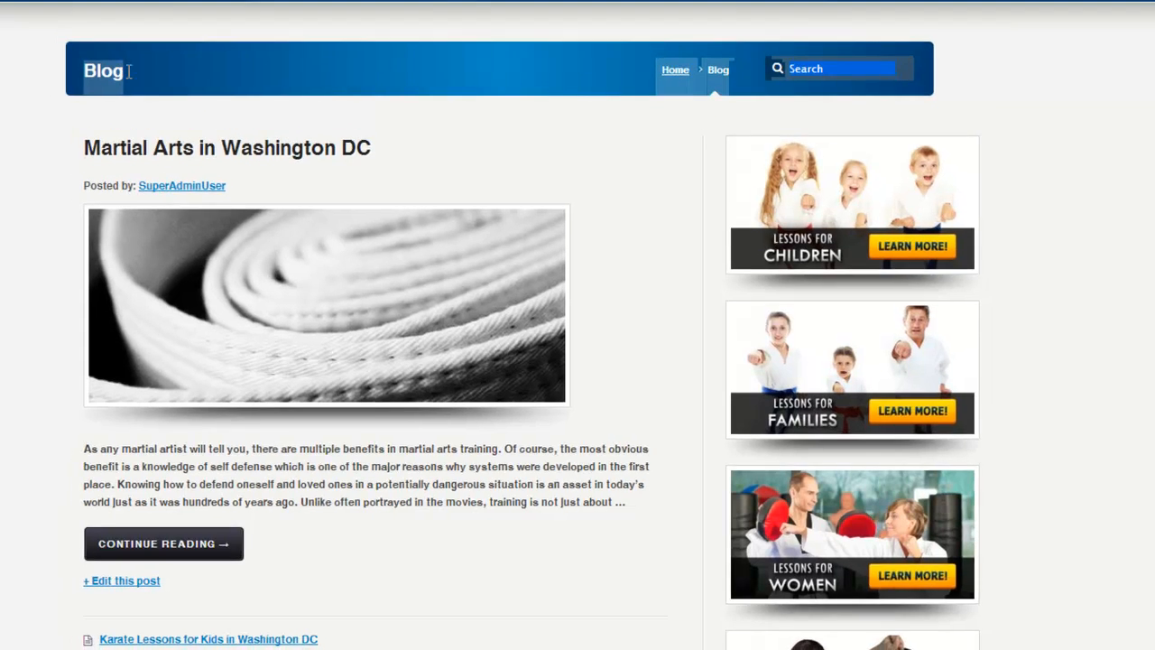
pyautogui.scroll(2, 331, 220)
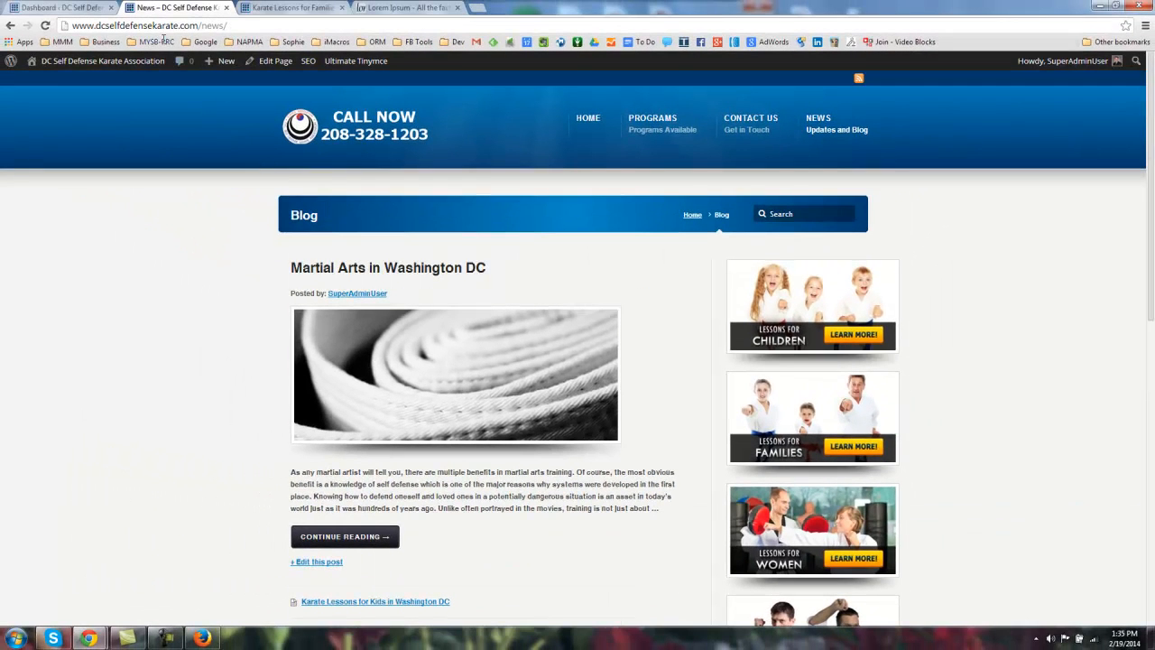
# Step: Go from the WordPress Dashboard to All Posts and start a new post with Add New
pyautogui.click(59, 7)
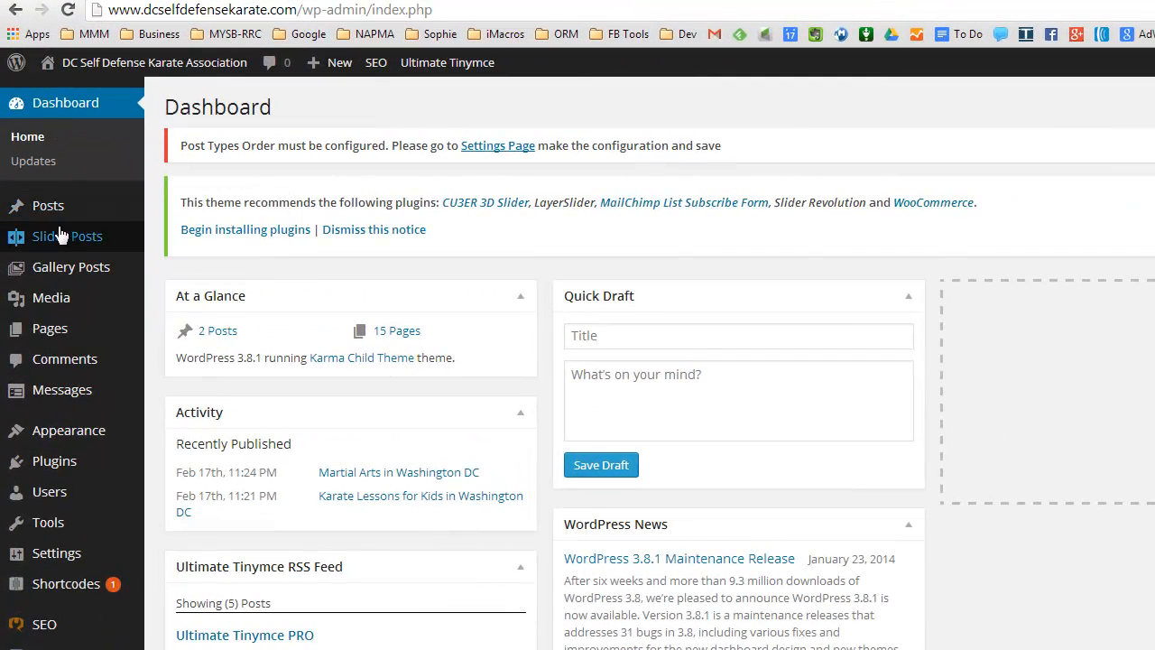
pyautogui.moveTo(41, 171)
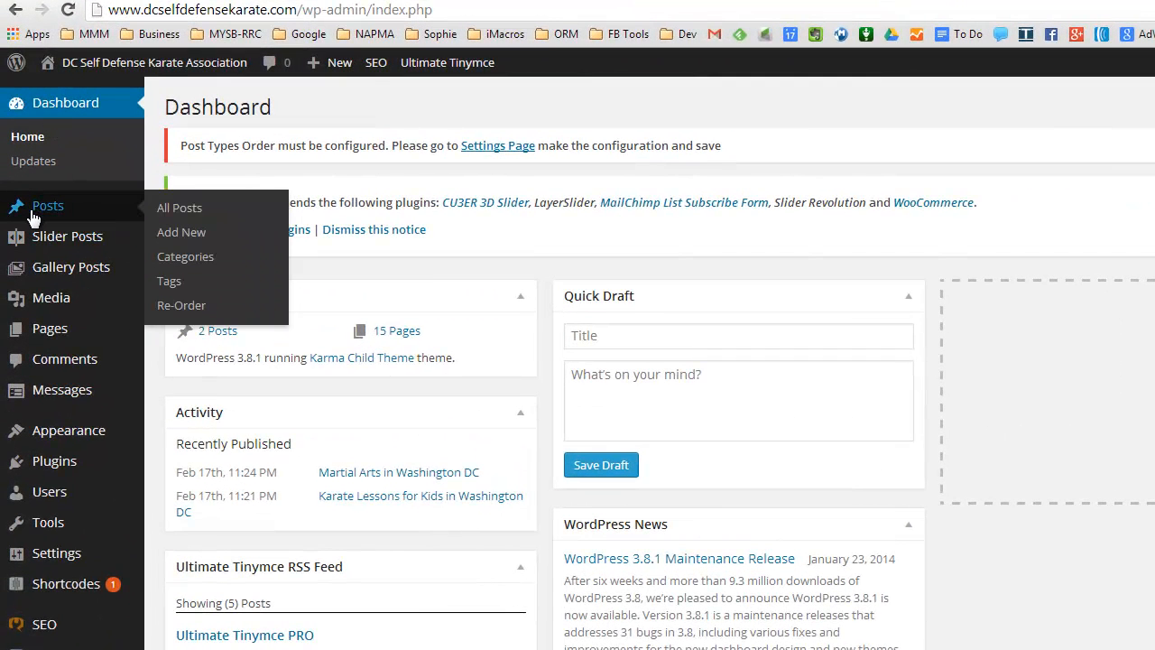
pyautogui.click(187, 213)
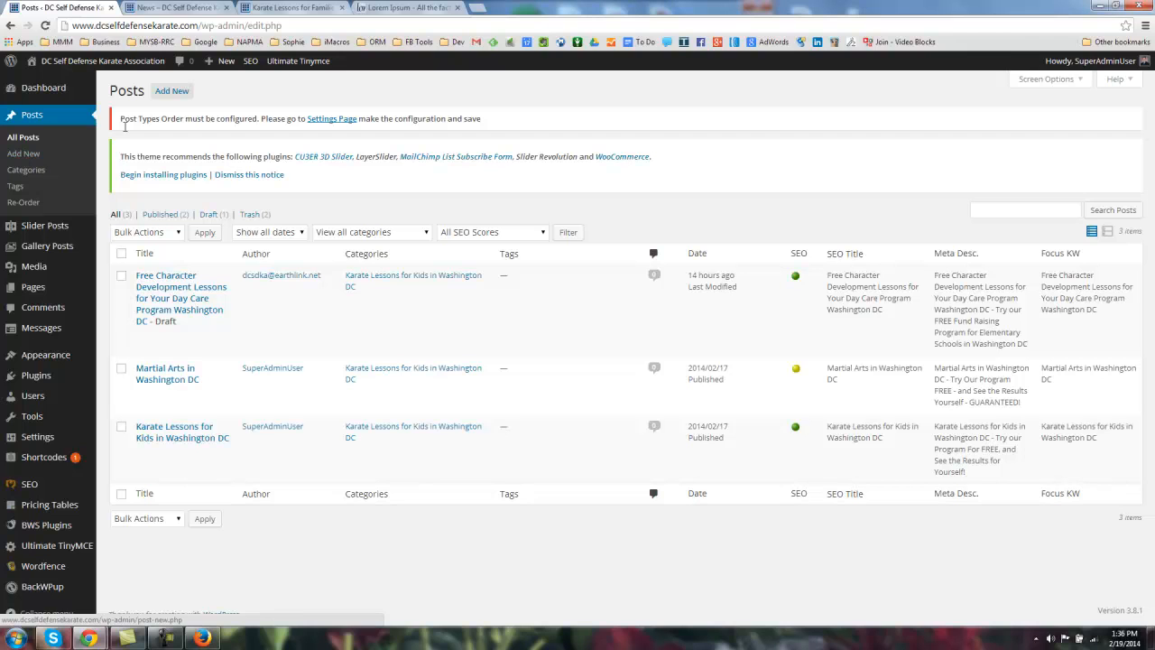
pyautogui.click(172, 94)
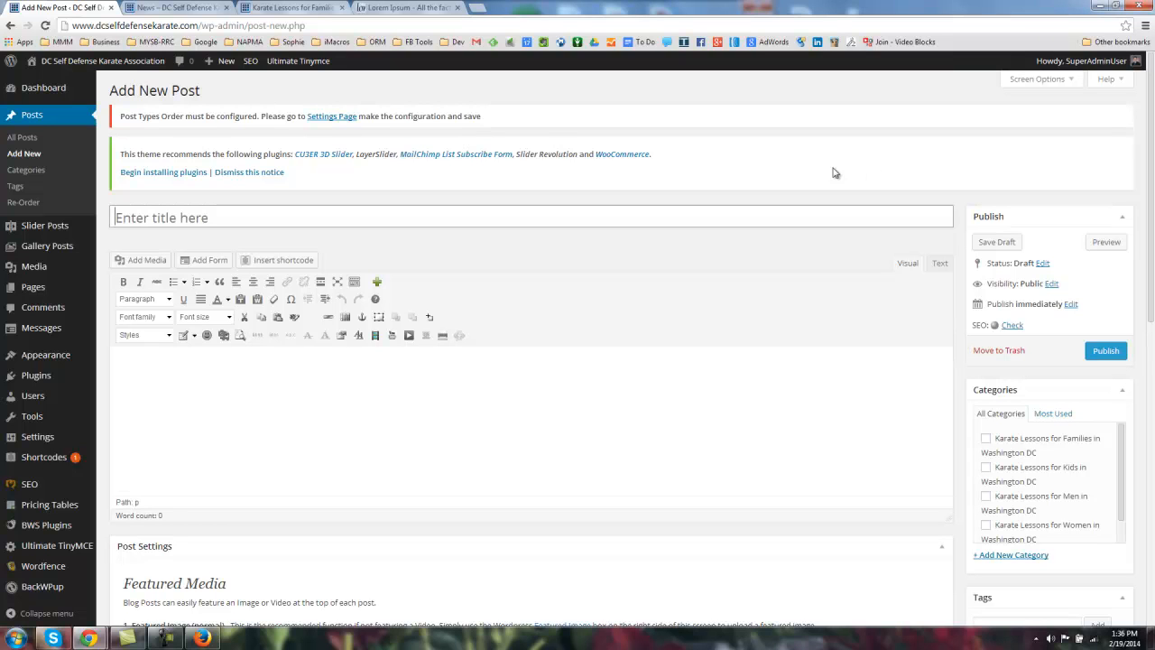
# Step: Enter the post title 'FREE Women's Self Defense Class in Washington DC'
pyautogui.click(164, 218)
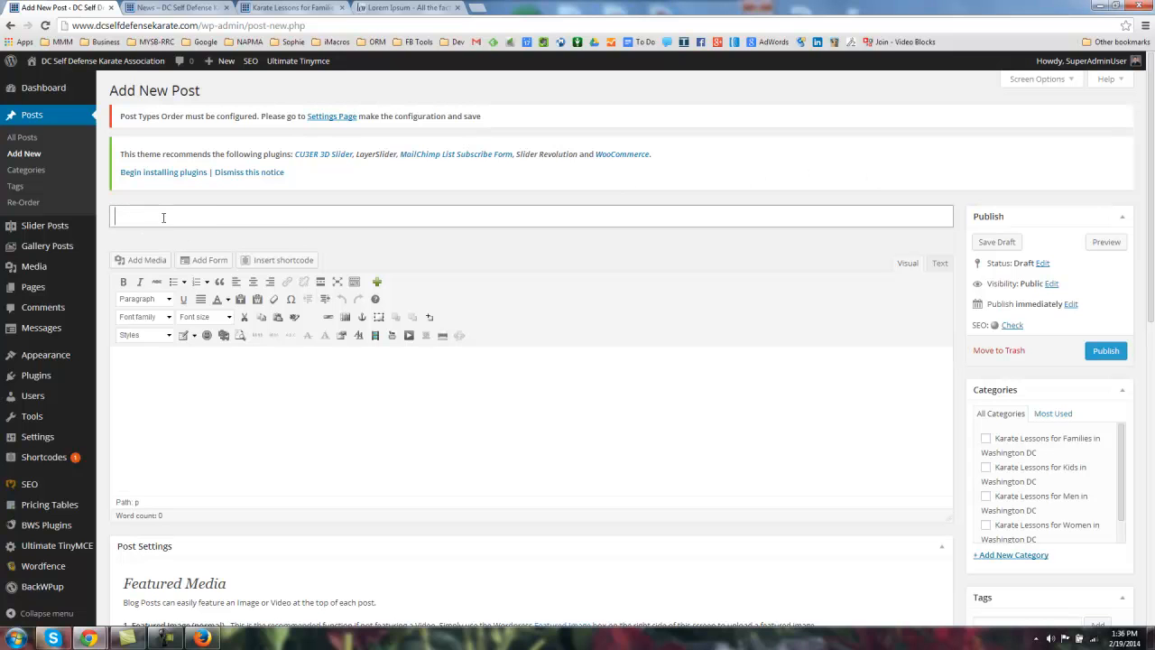
pyautogui.click(338, 242)
pyautogui.scroll(-10, 763, 275)
pyautogui.scroll(10, 746, 311)
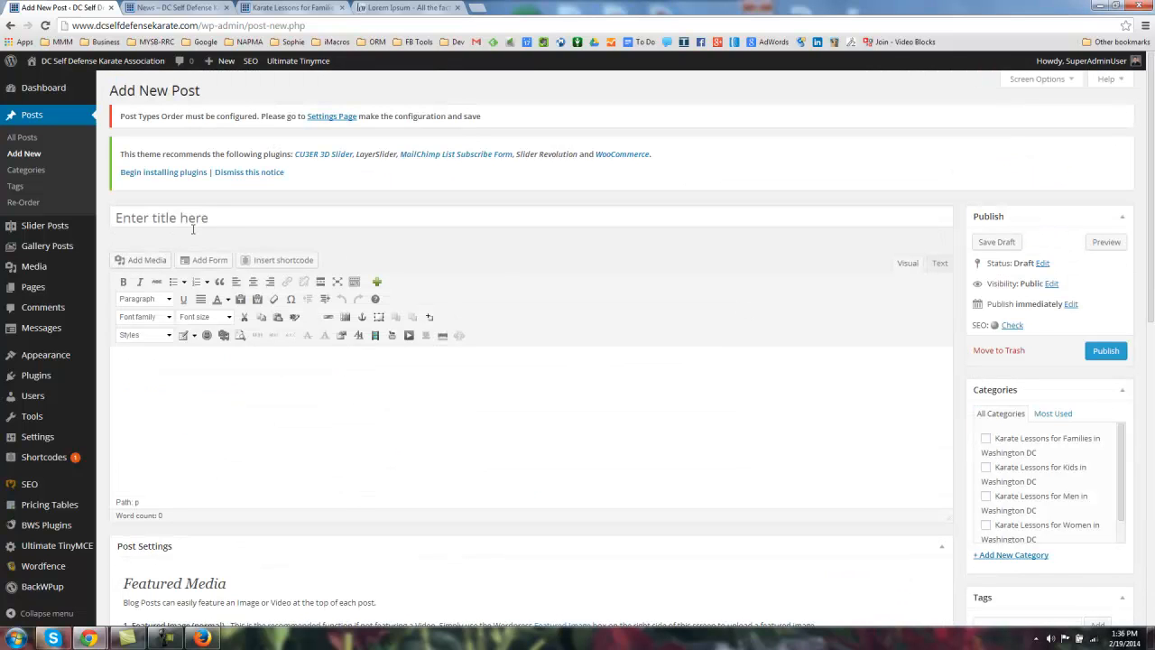
pyautogui.click(134, 214)
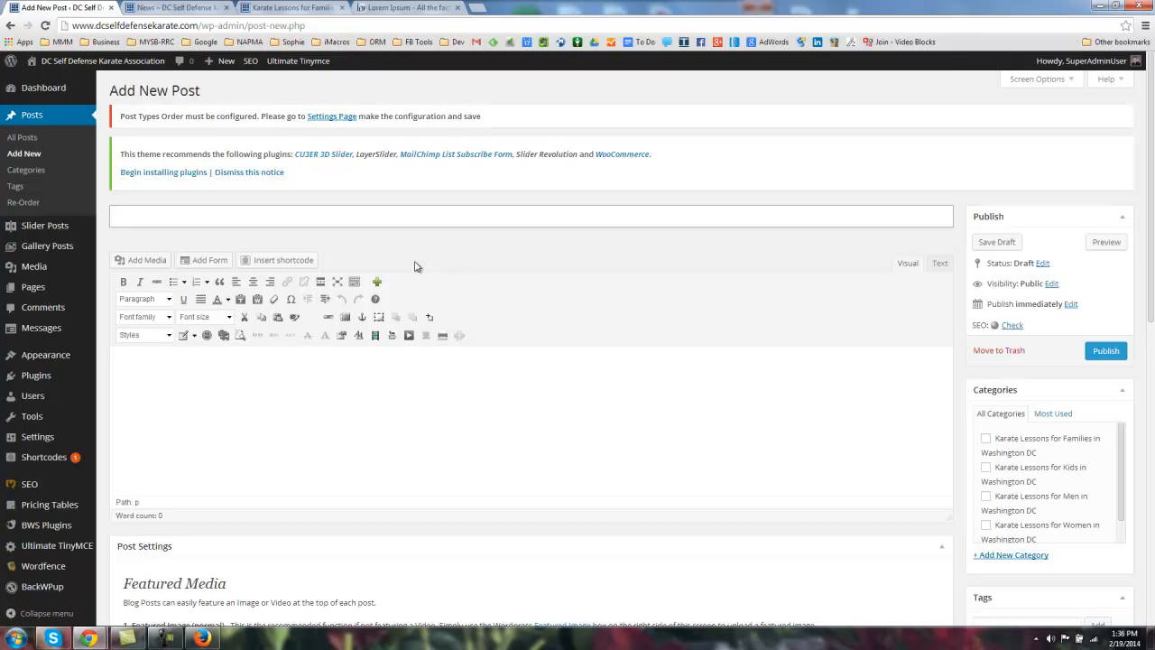
pyautogui.write('FREE Self Defense Cal')
pyautogui.press('BackSpace')
pyautogui.write('lass in Washing')
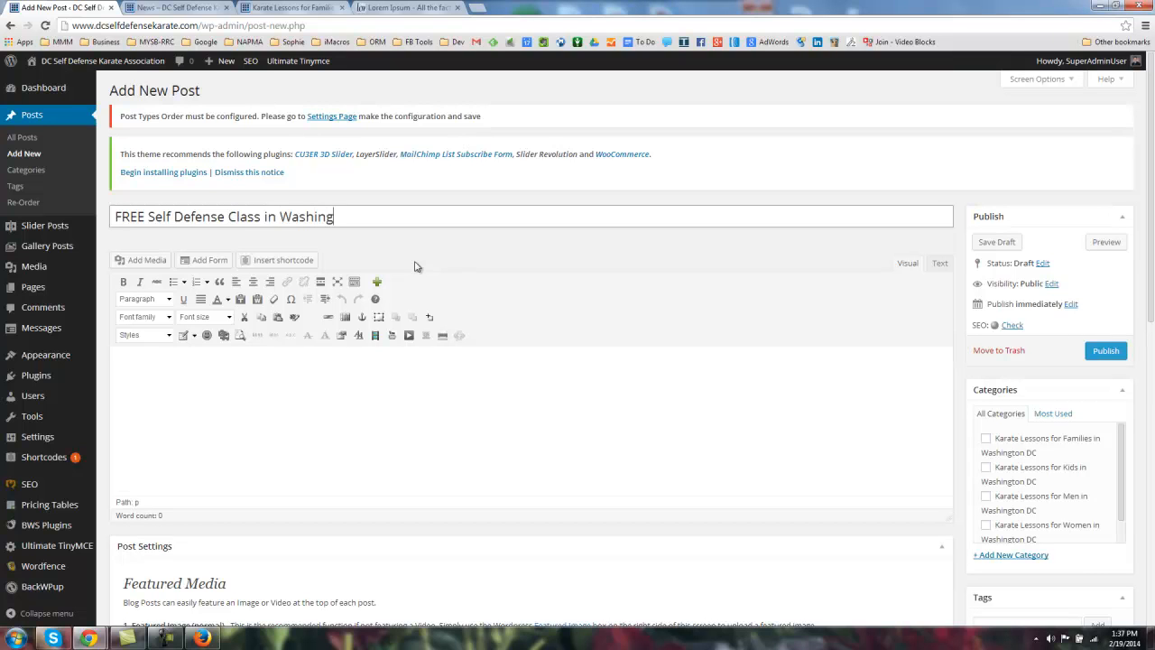
pyautogui.write(' ton DC')
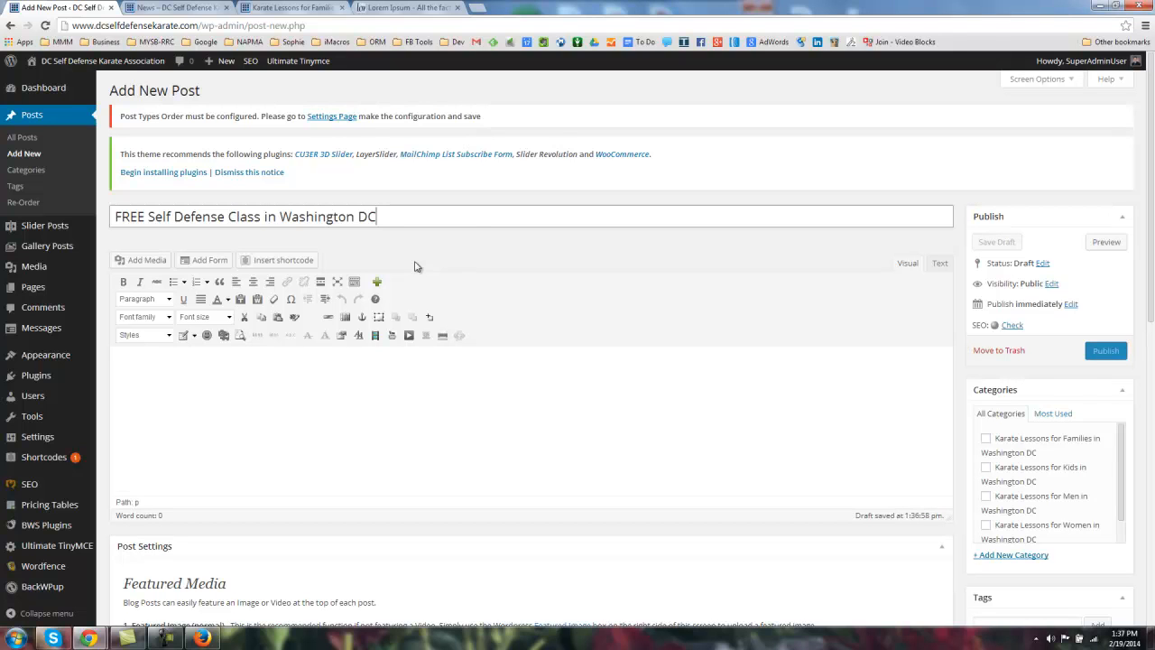
pyautogui.press('Left')
pyautogui.press('Left')
pyautogui.press('Left')
pyautogui.press('Left')
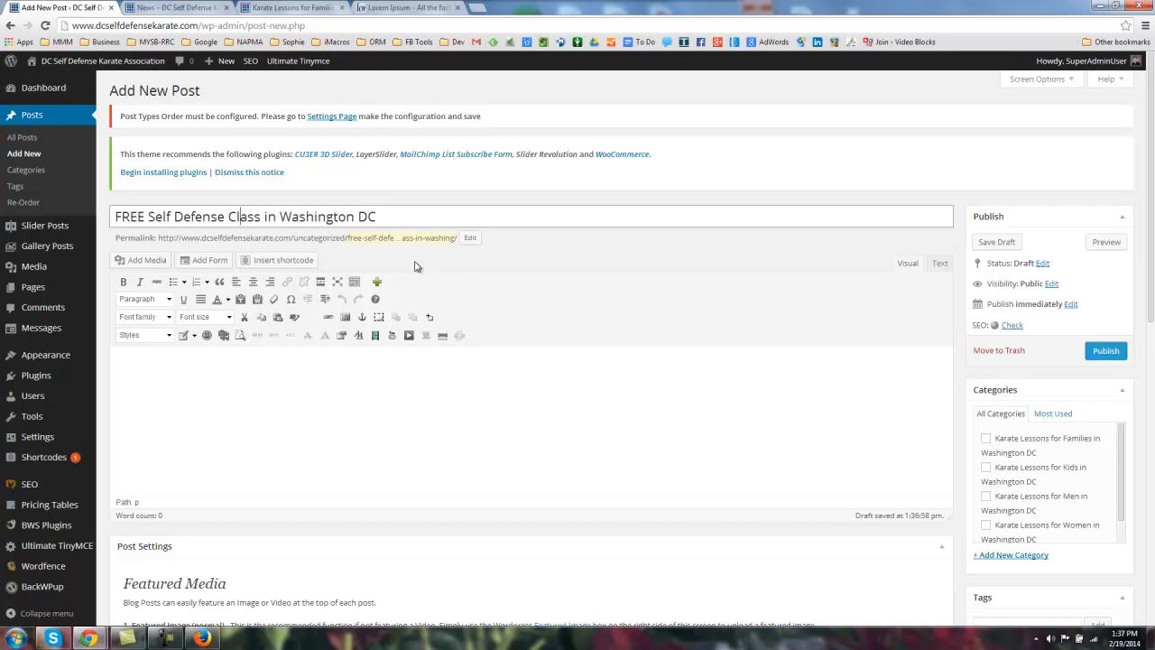
pyautogui.write('Women')
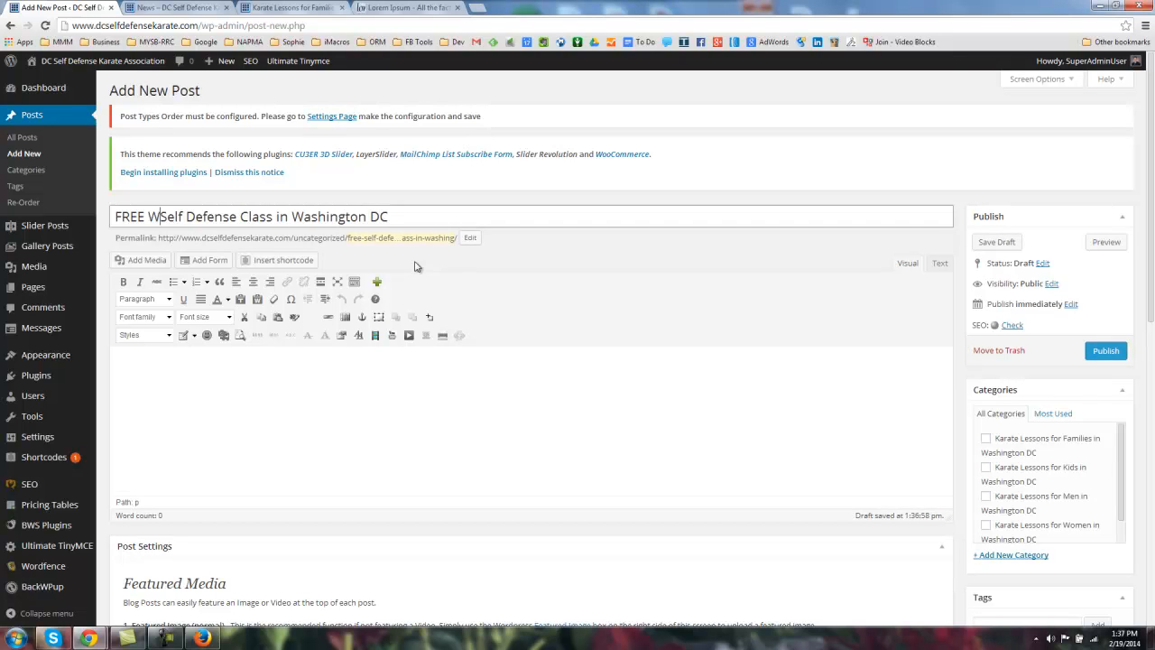
pyautogui.write("'s")
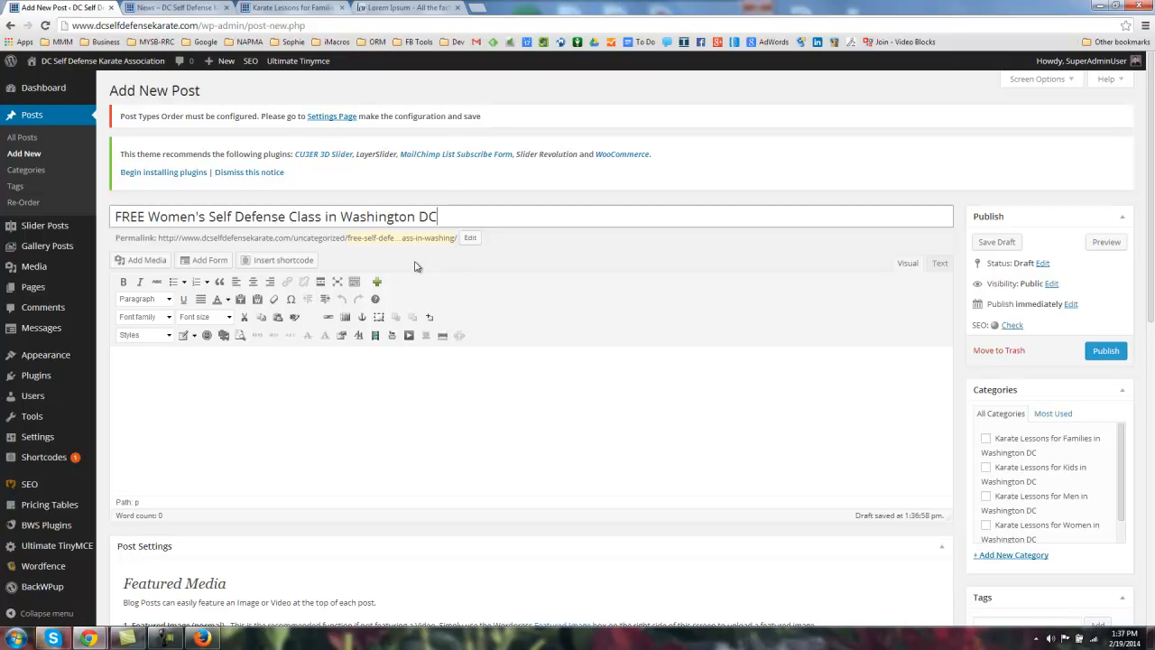
pyautogui.press('End')
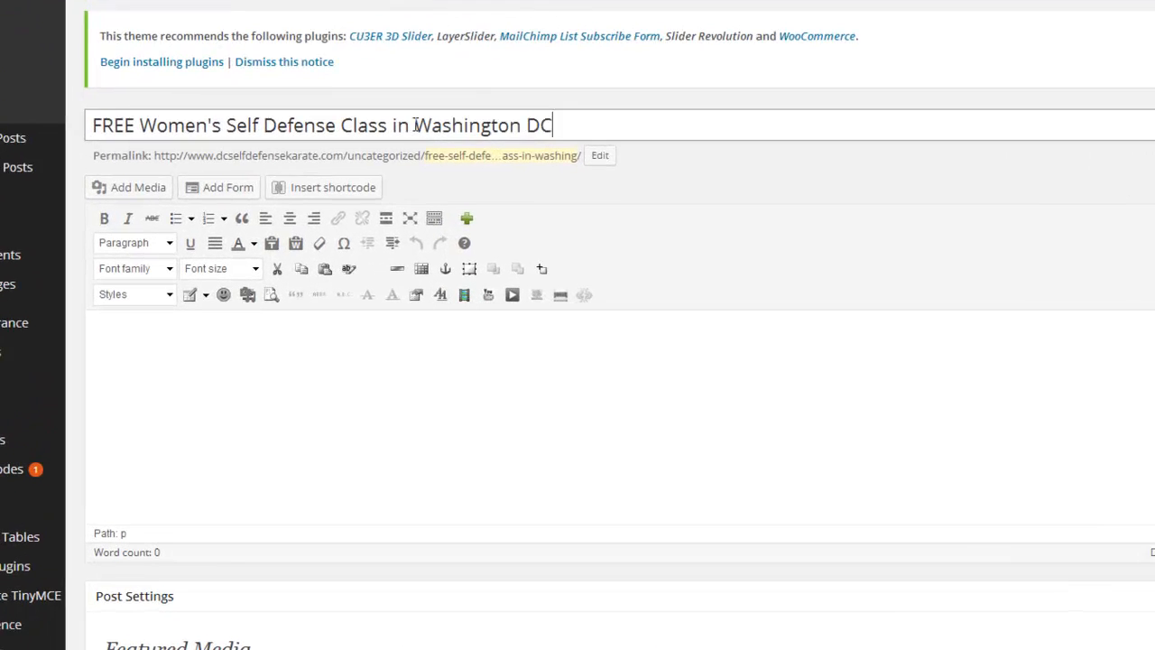
# Step: Check the title and generated permalink, then go to the Karate Lessons for Families page
pyautogui.moveTo(340, 218); pyautogui.dragTo(477, 221)
pyautogui.click(572, 110)
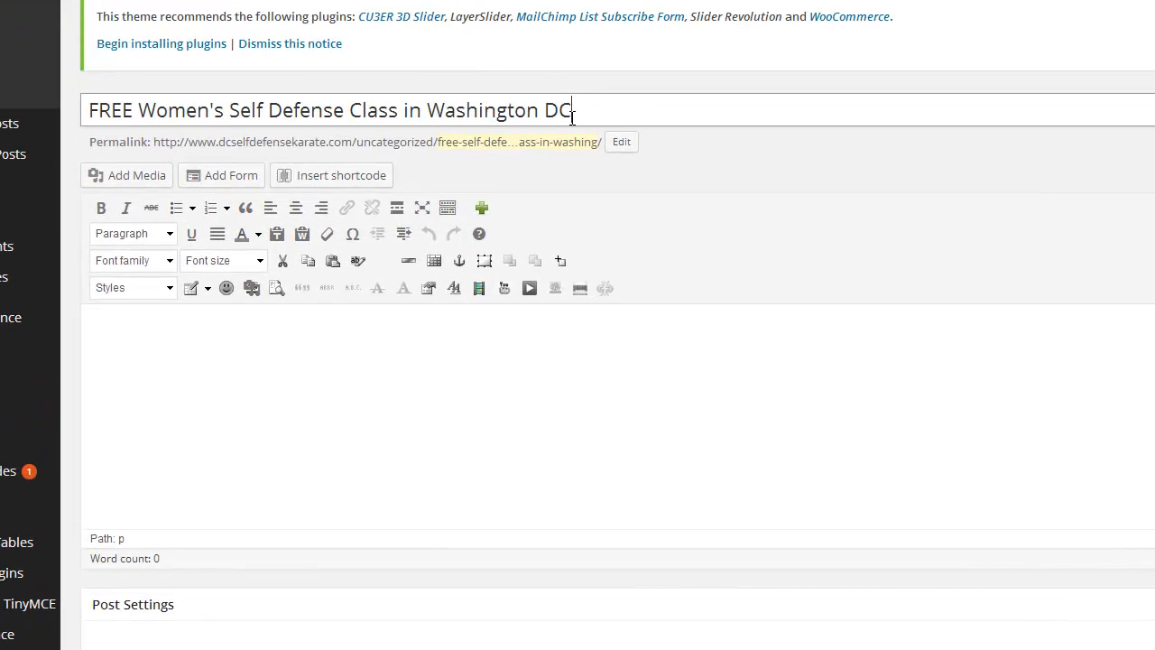
pyautogui.press('Home')
pyautogui.hotkey('shift', 'Right')
pyautogui.hotkey('shift', 'Right')
pyautogui.hotkey('shift', 'Right')
pyautogui.hotkey('shift', 'Right')
pyautogui.hotkey('shift', 'Right')
pyautogui.hotkey('shift', 'Right')
pyautogui.hotkey('shift', 'Right')
pyautogui.hotkey('shift', 'Right')
pyautogui.hotkey('shift', 'Right')
pyautogui.hotkey('shift', 'Right')
pyautogui.hotkey('shift', 'Right')
pyautogui.hotkey('shift', 'Right')
pyautogui.hotkey('shift', 'Right')
pyautogui.hotkey('shift', 'Right')
pyautogui.hotkey('shift', 'Right')
pyautogui.hotkey('shift', 'Right')
pyautogui.hotkey('shift', 'Right')
pyautogui.hotkey('shift', 'Right')
pyautogui.hotkey('shift', 'Right')
pyautogui.hotkey('shift', 'Right')
pyautogui.hotkey('shift', 'End')
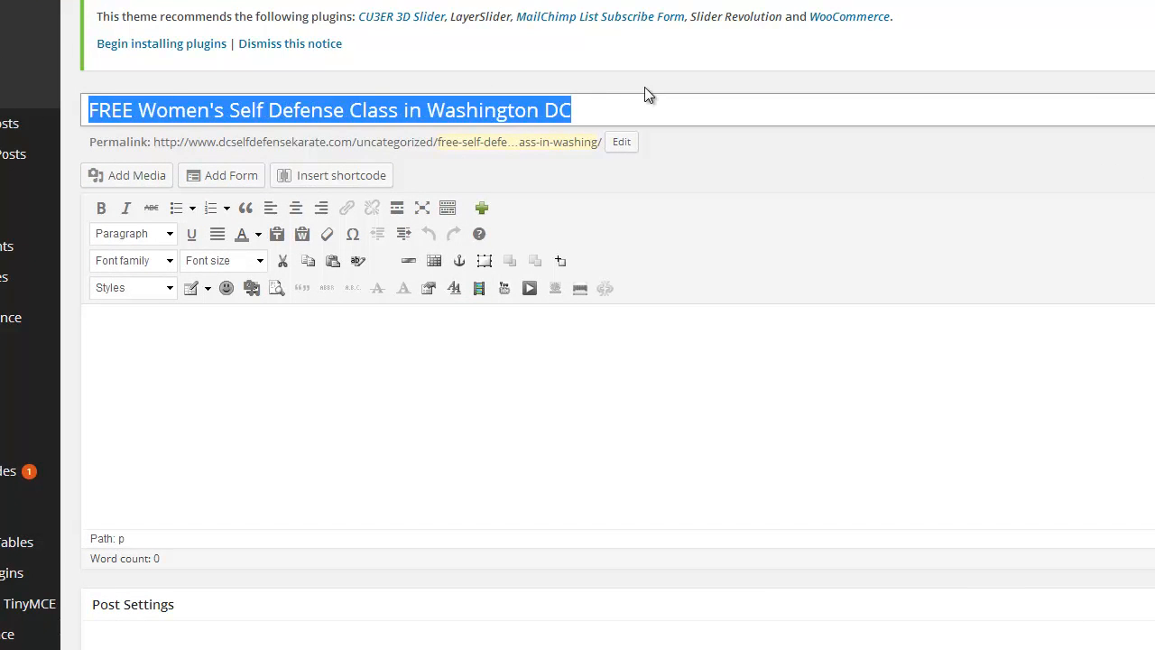
pyautogui.click(526, 108)
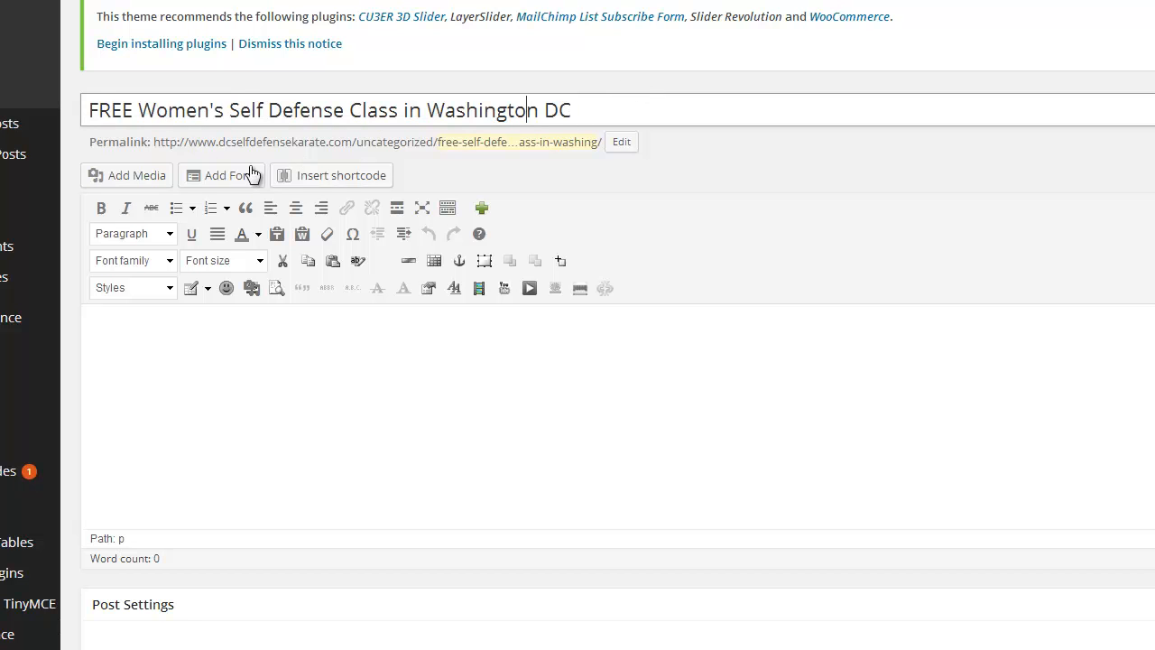
pyautogui.moveTo(155, 142); pyautogui.dragTo(605, 135)
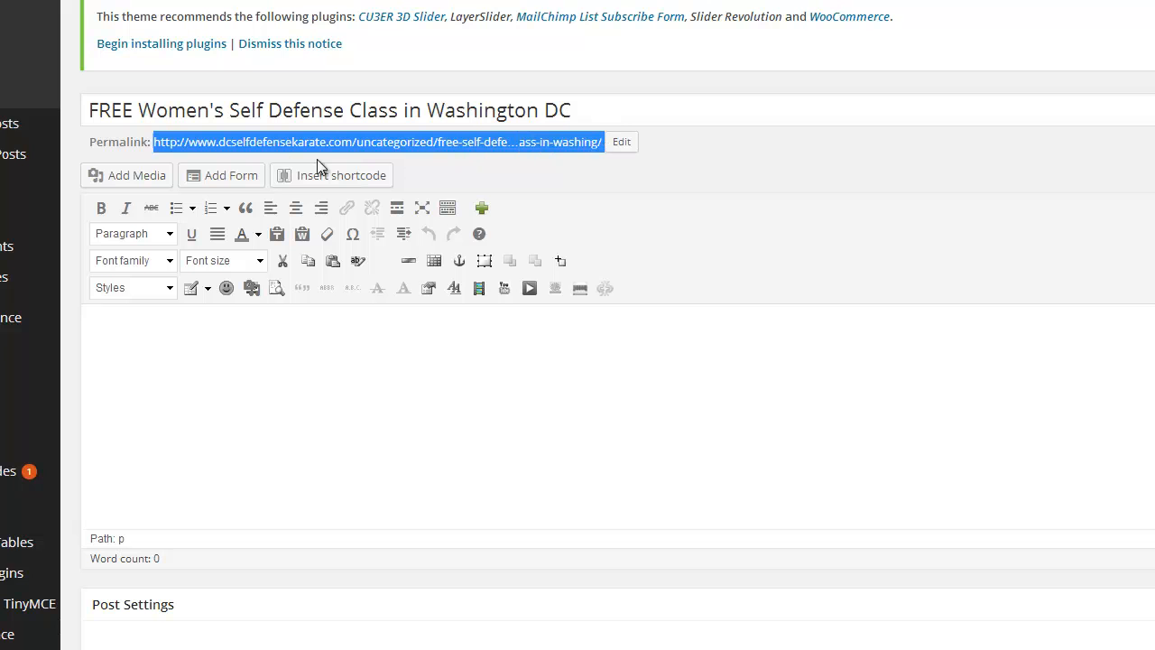
pyautogui.click(258, 145)
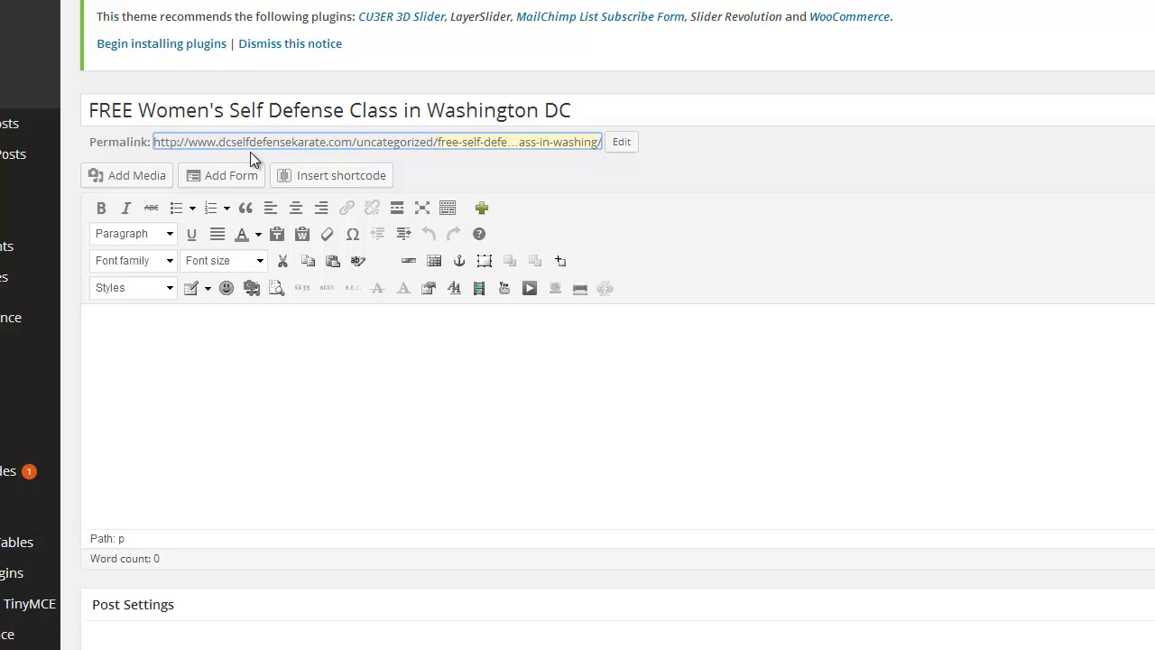
pyautogui.click(794, 165)
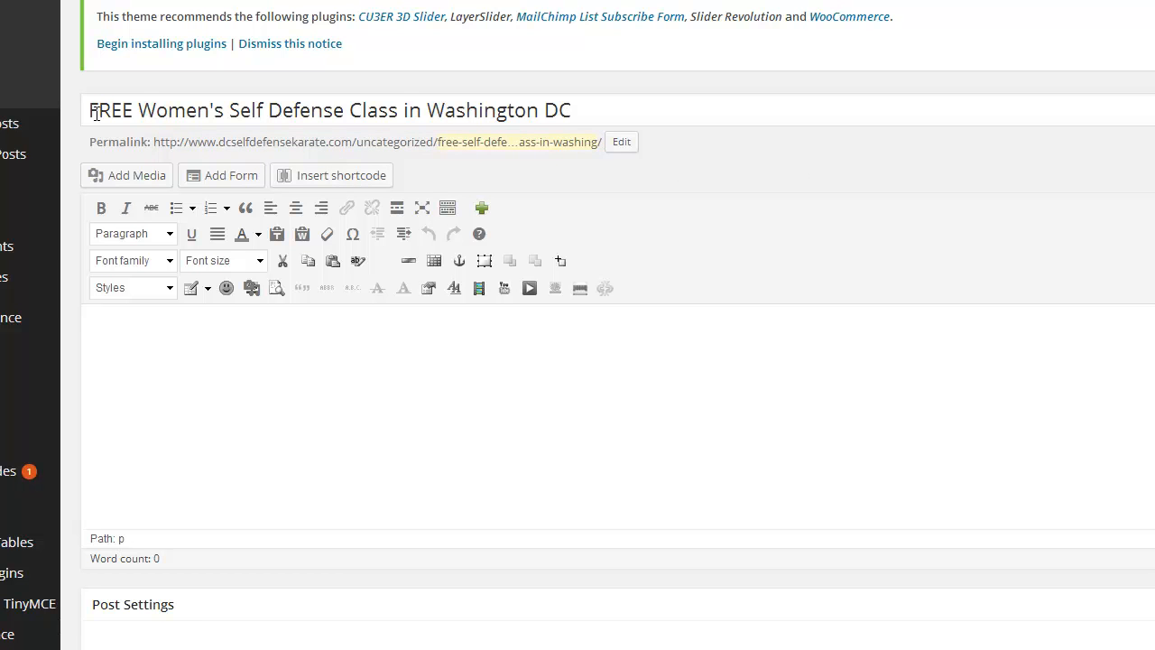
pyautogui.moveTo(90, 109); pyautogui.dragTo(609, 108)
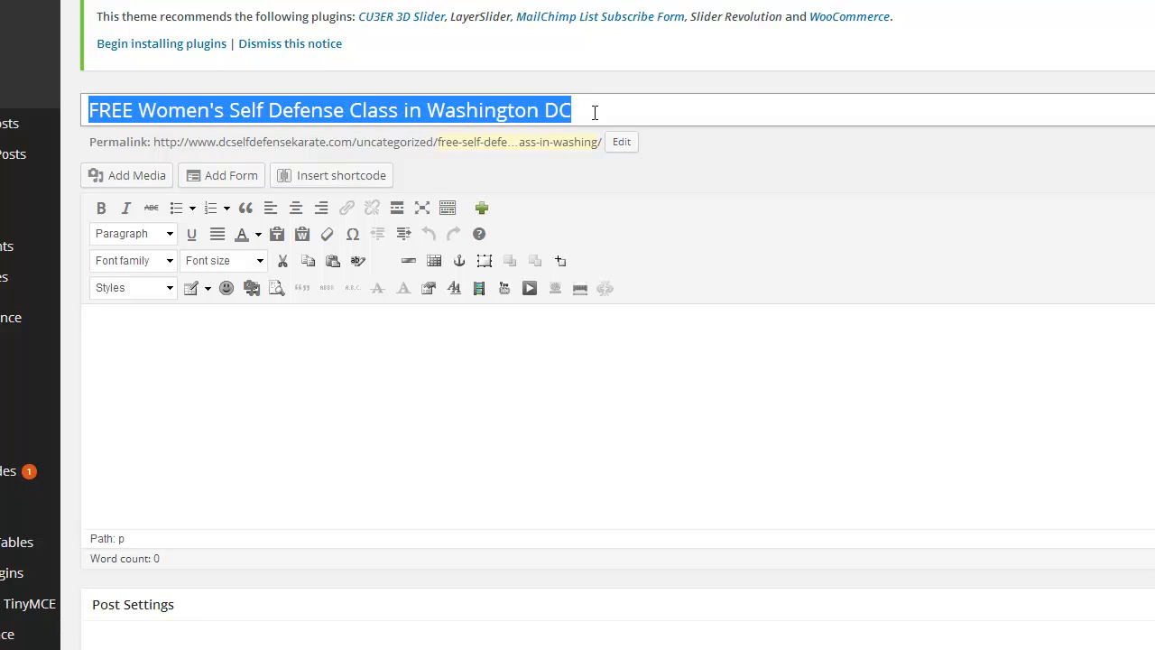
pyautogui.click(596, 112)
pyautogui.click(285, 8)
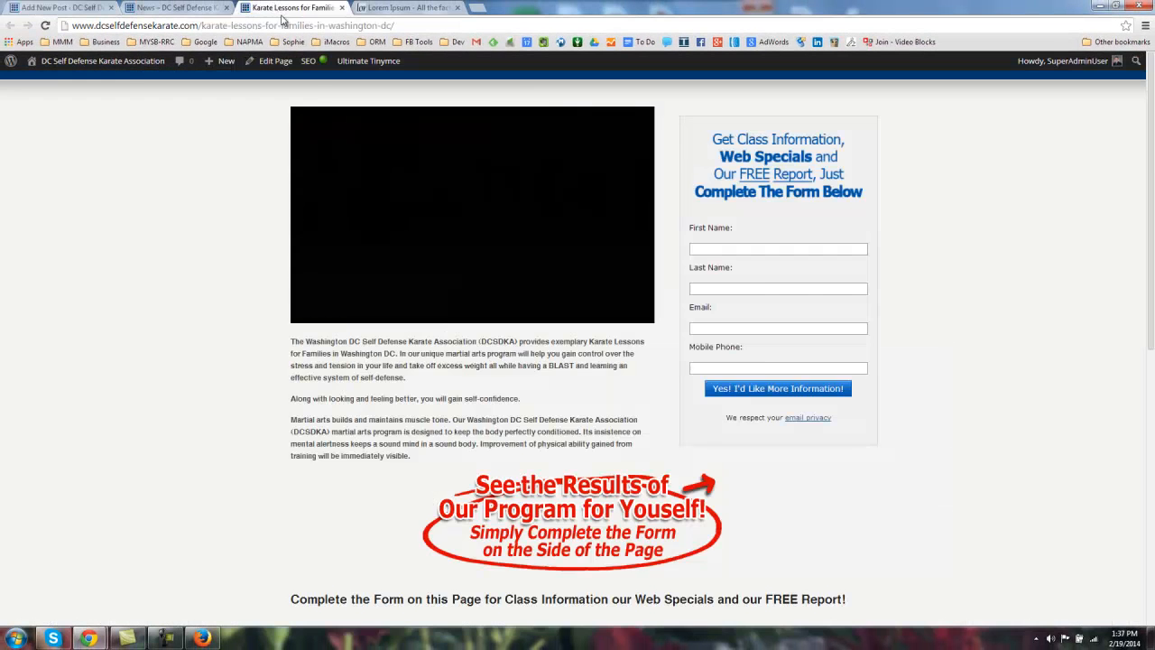
# Step: Glance at the 'Martial Arts in Washington DC' post on the News page, then return to Add New Post
pyautogui.click(191, 8)
pyautogui.moveTo(296, 271); pyautogui.dragTo(500, 265)
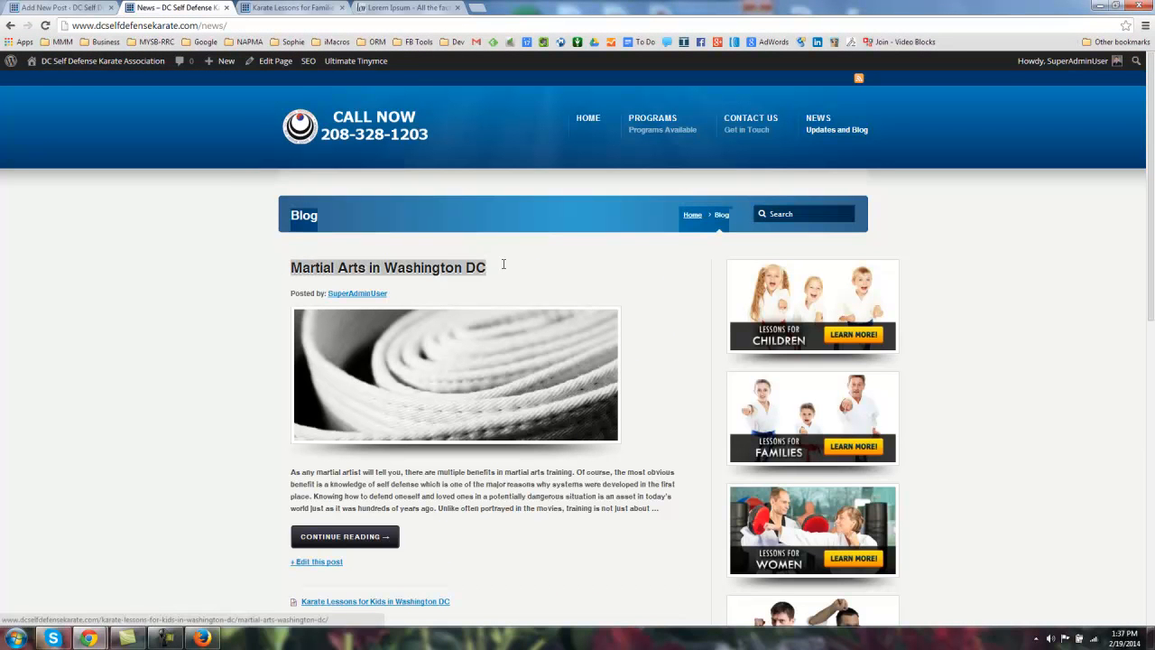
pyautogui.click(478, 283)
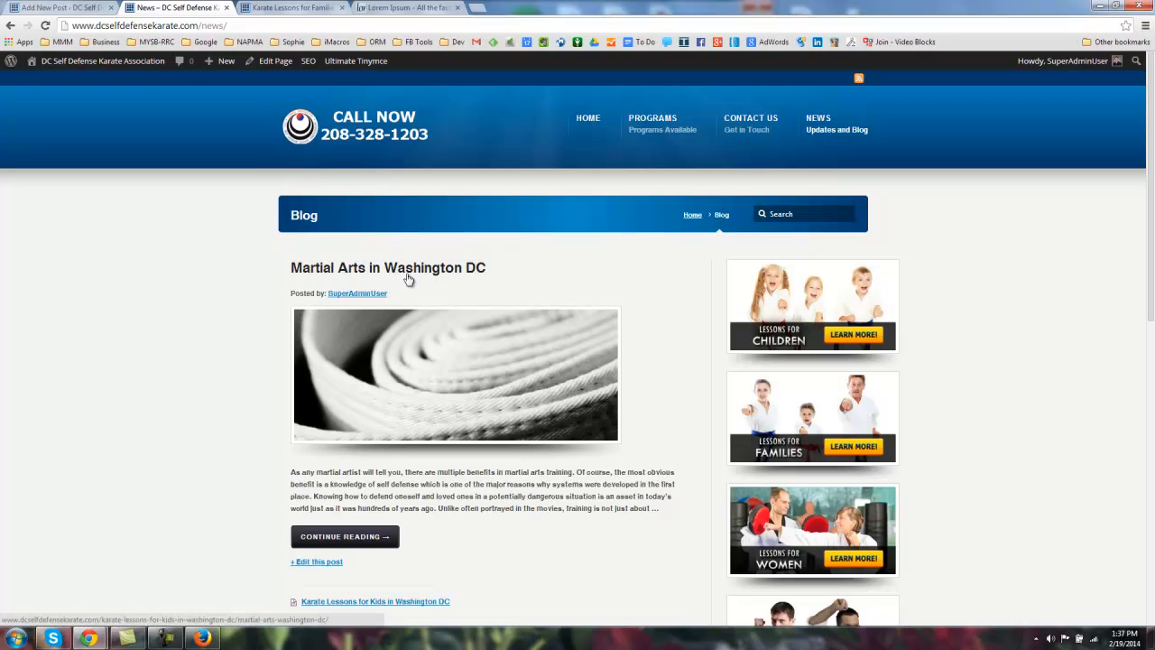
pyautogui.click(90, 9)
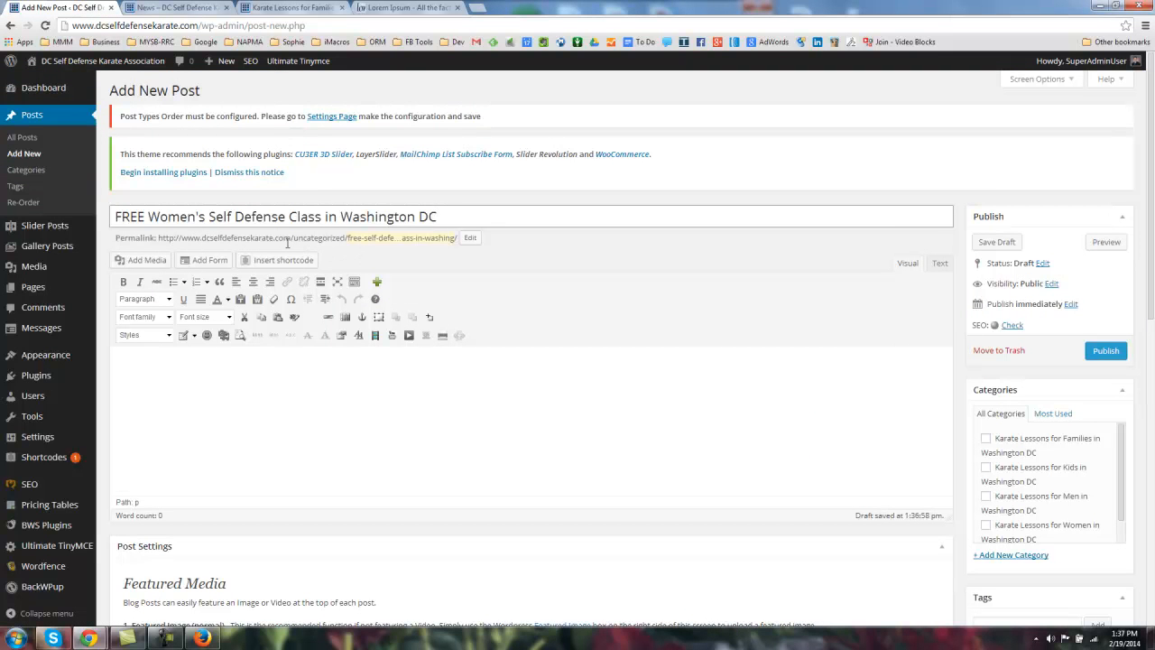
# Step: Put the caret in the post body, make the editor taller, and test typing there
pyautogui.moveTo(121, 217); pyautogui.dragTo(491, 217)
pyautogui.scroll(-1, 491, 218)
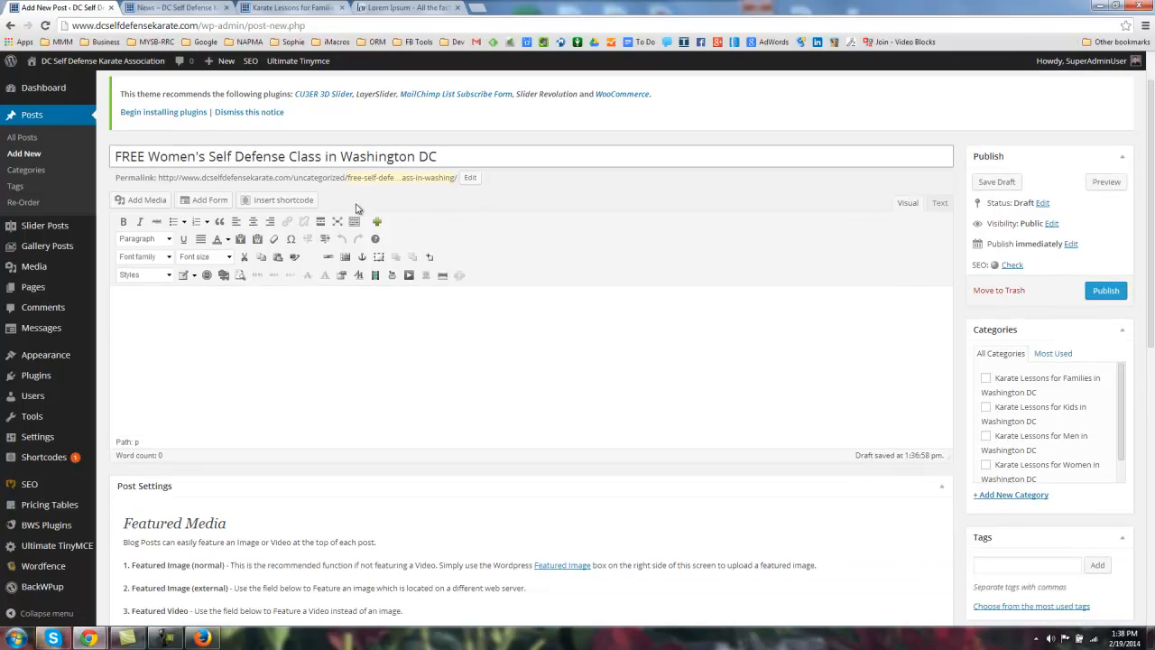
pyautogui.click(191, 317)
pyautogui.moveTo(948, 461); pyautogui.dragTo(946, 523)
pyautogui.write('asdkfj')
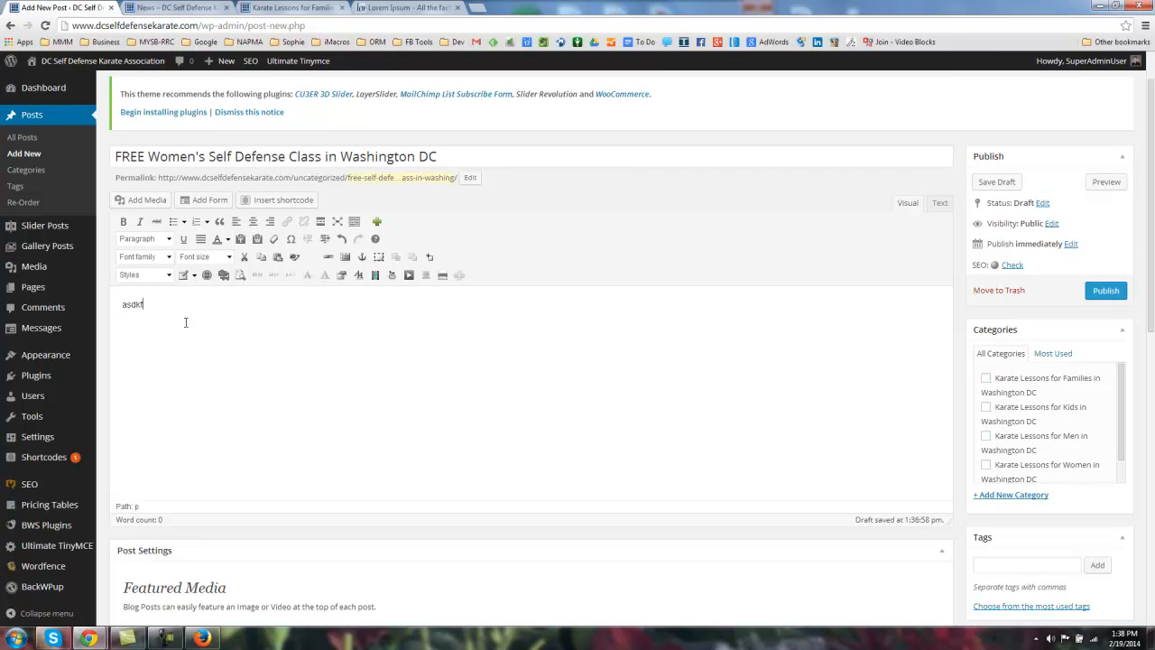
pyautogui.press('BackSpace')
pyautogui.press('BackSpace')
pyautogui.press('BackSpace')
pyautogui.press('BackSpace')
# Step: Copy Lorem Ipsum paragraphs from lipsum.com and paste them into the post body
pyautogui.click(395, 8)
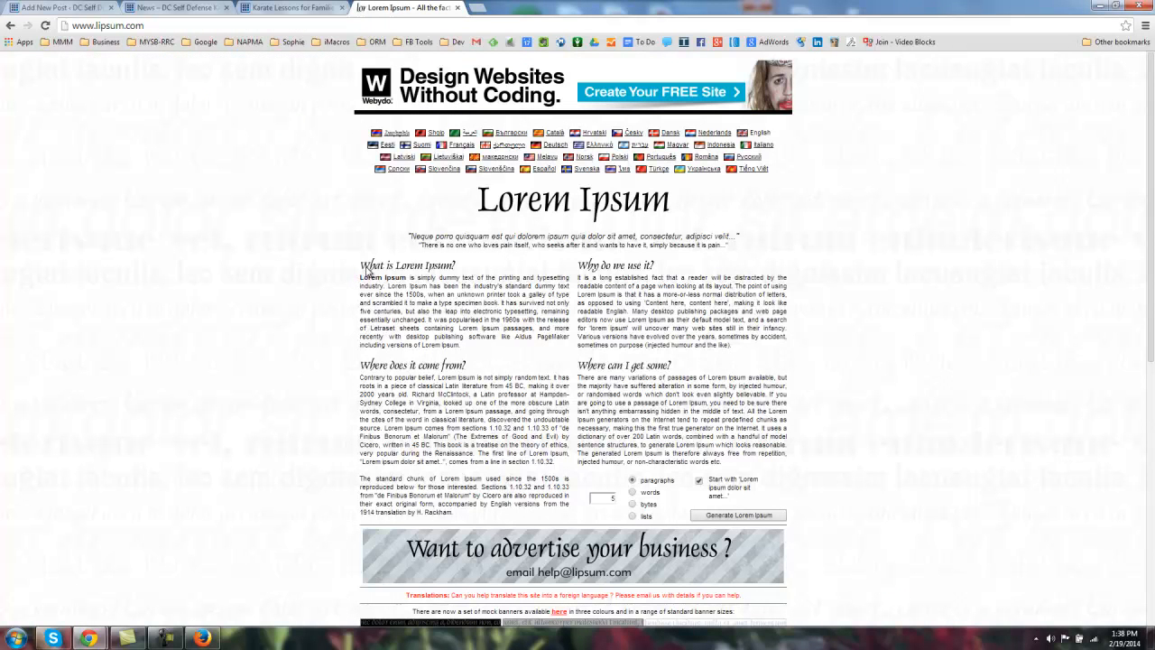
pyautogui.moveTo(361, 281); pyautogui.dragTo(505, 438)
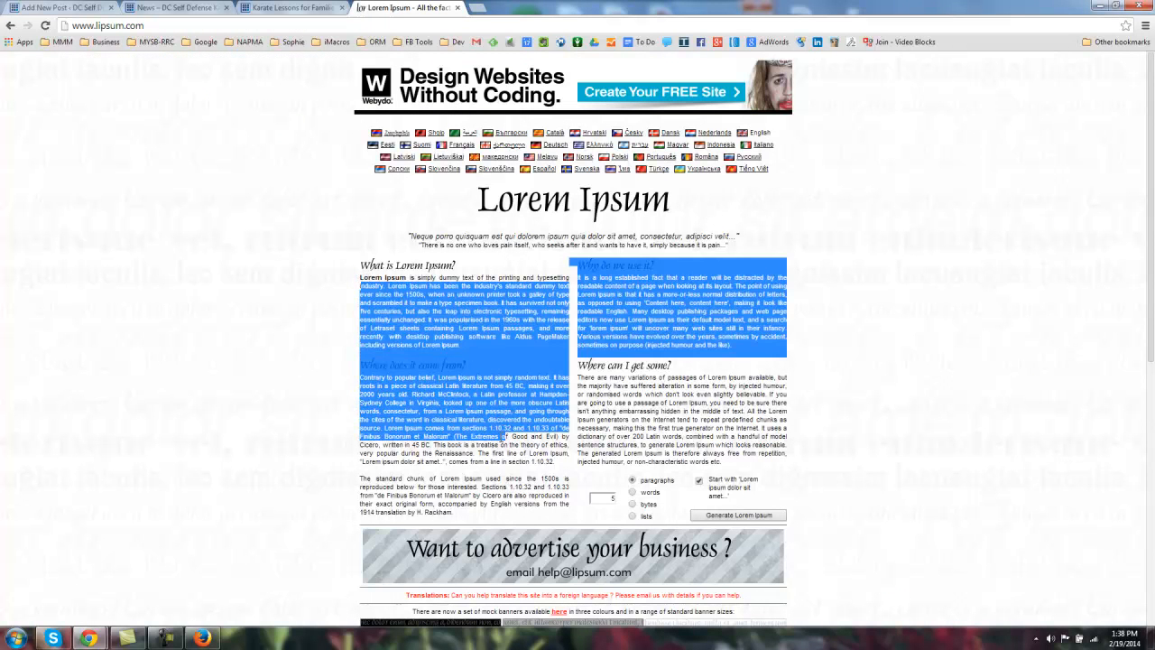
pyautogui.click(90, 7)
pyautogui.hotkey('ctrl', 'v')
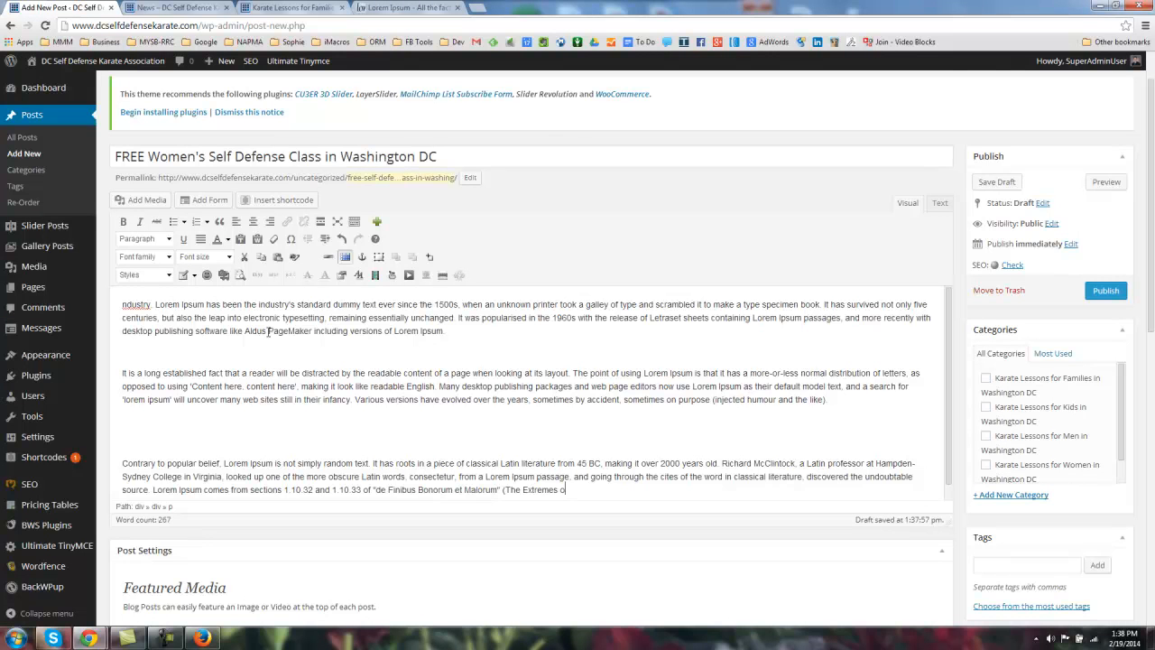
# Step: Delete the empty lines after the first paragraph and above the 'Contrary' paragraph
pyautogui.scroll(1, 443, 360)
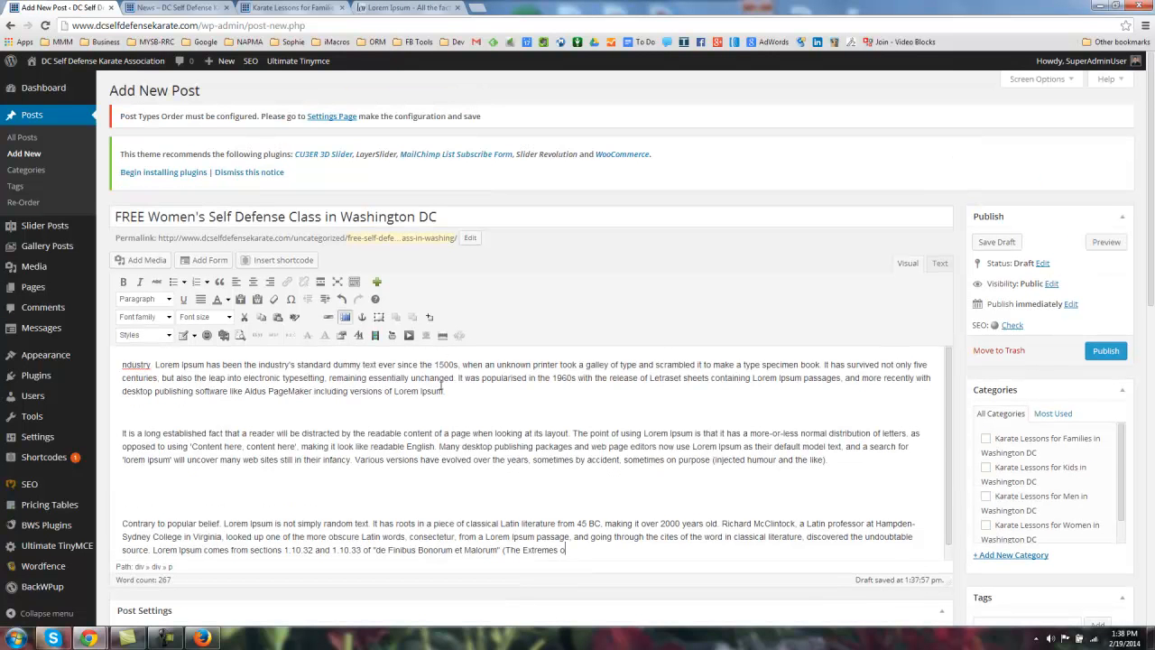
pyautogui.scroll(-2, 681, 267)
pyautogui.click(202, 289)
pyautogui.press('BackSpace')
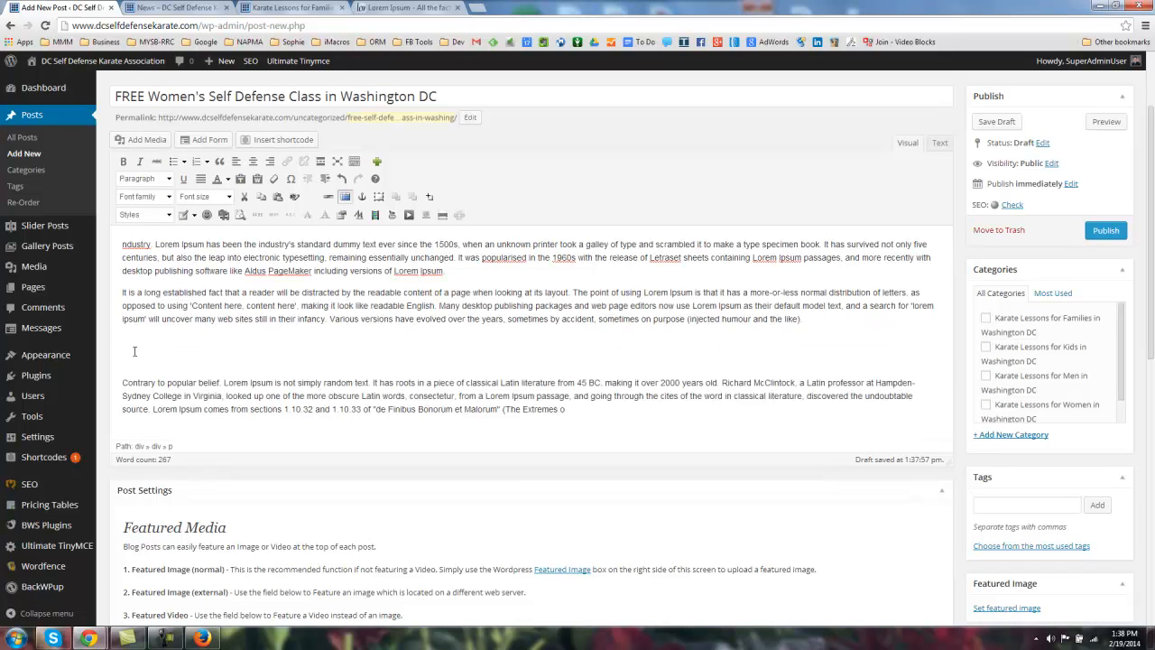
pyautogui.click(135, 351)
pyautogui.press('BackSpace')
pyautogui.press('BackSpace')
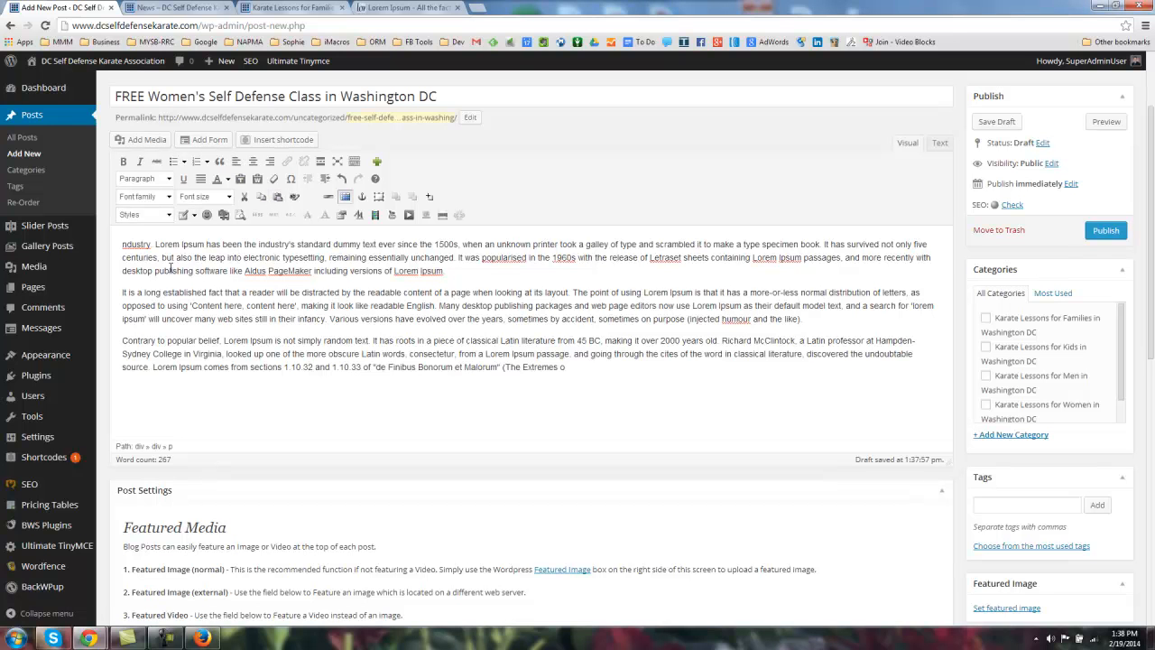
# Step: Move 'Lorem Ipsum' into its own paragraph and bold 'Lorem Ipsum has been'
pyautogui.click(155, 244)
pyautogui.press('Return')
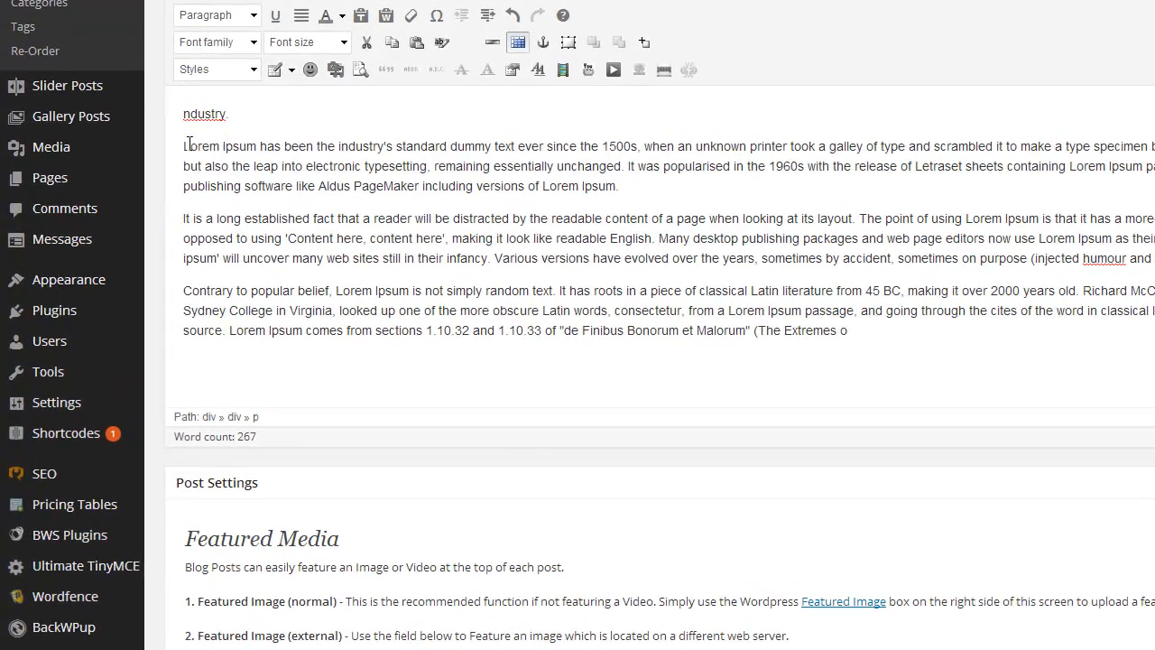
pyautogui.moveTo(122, 266); pyautogui.dragTo(196, 272)
pyautogui.moveTo(294, 155); pyautogui.dragTo(327, 147)
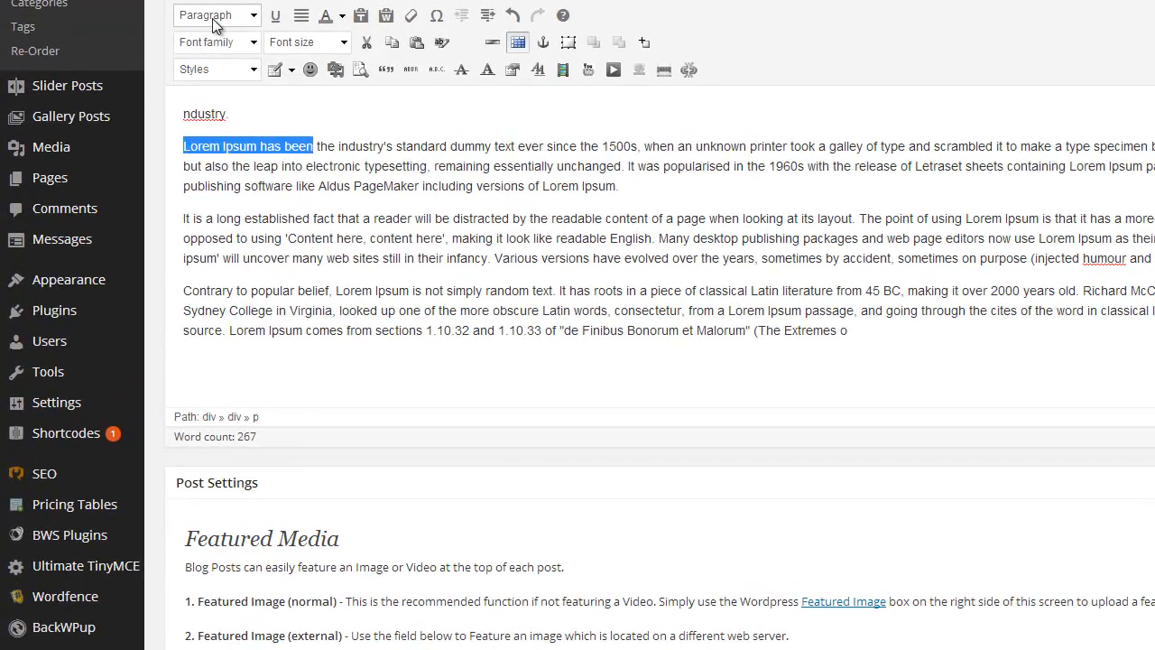
pyautogui.hotkey('ctrl', 'b')
pyautogui.click(242, 217)
# Step: Replace the lone 'ndustry' line with the copied 'industry's standard dummy text' passage
pyautogui.doubleClick(257, 117)
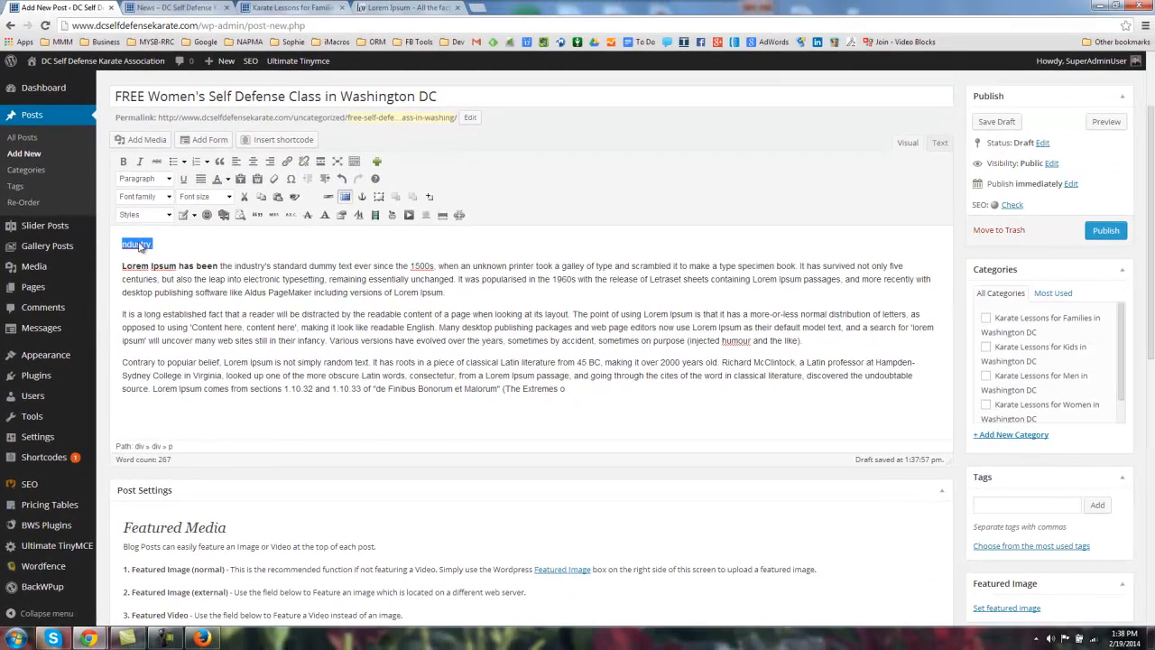
pyautogui.moveTo(235, 267); pyautogui.dragTo(373, 279)
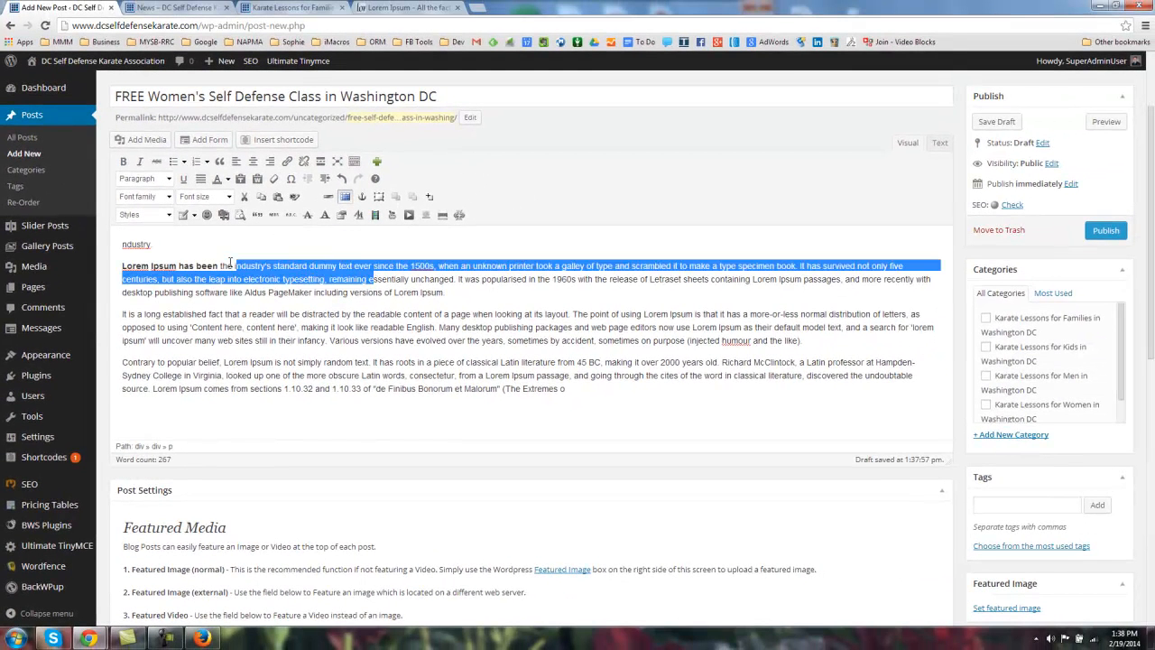
pyautogui.hotkey('ctrl', 'c')
pyautogui.doubleClick(136, 244)
pyautogui.hotkey('ctrl', 'v')
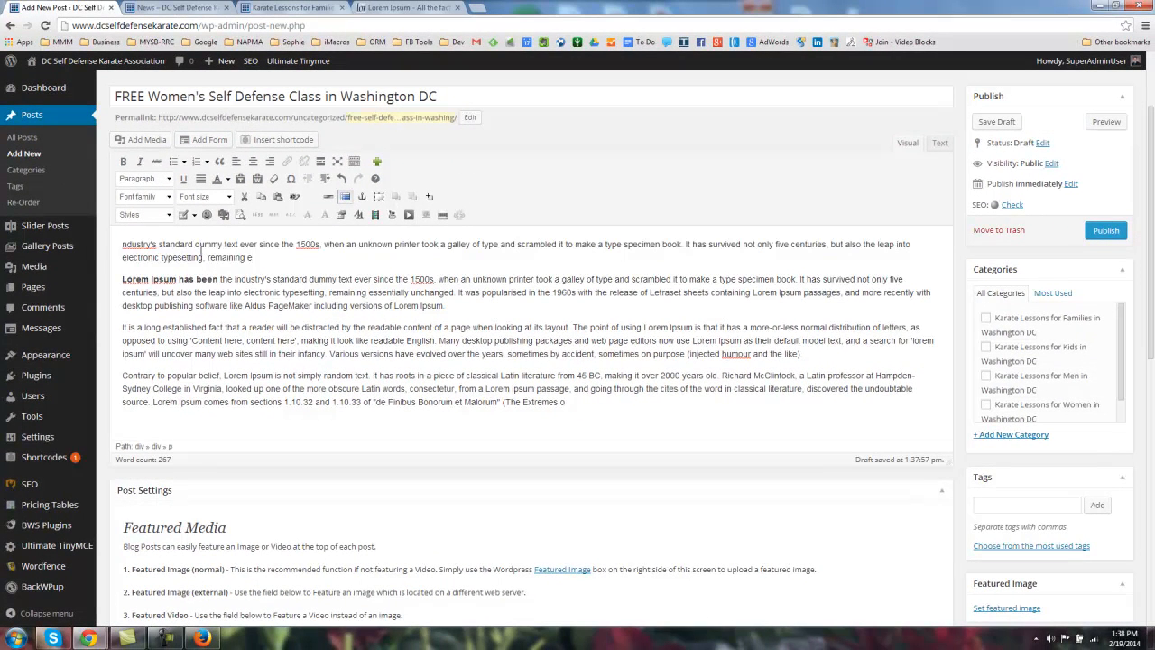
# Step: Make 'ndustry's standard dummy text ever since the 1500s, when' a separate Heading 1 line
pyautogui.click(344, 243)
pyautogui.press('Return')
pyautogui.moveTo(120, 245); pyautogui.dragTo(344, 244)
pyautogui.click(158, 179)
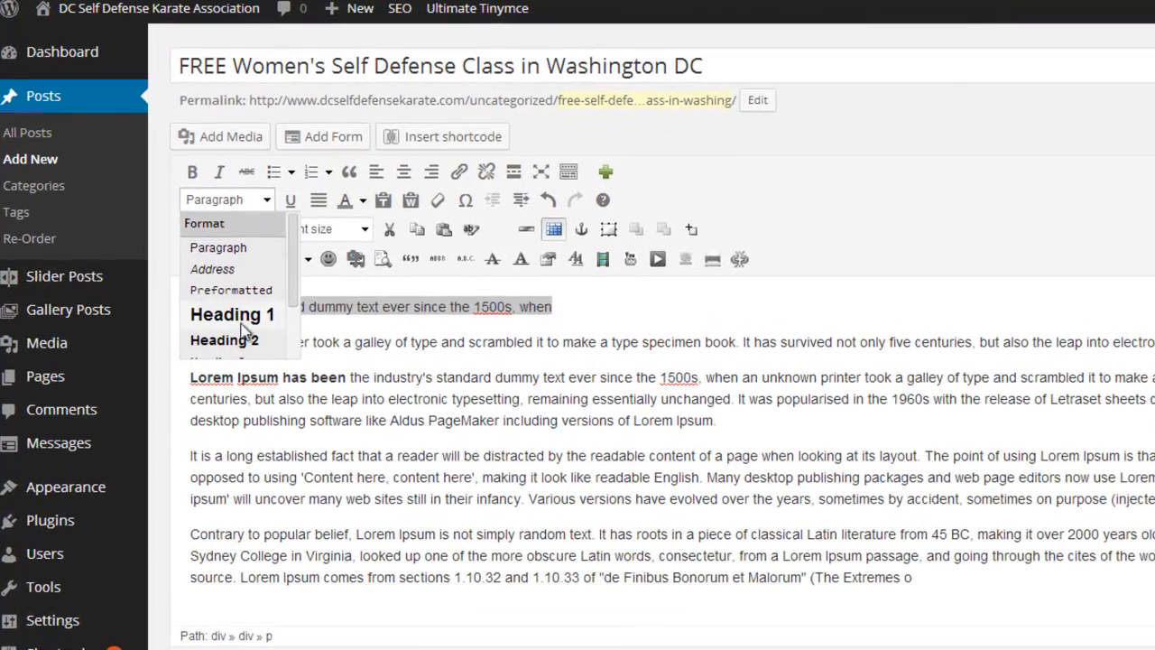
pyautogui.scroll(-2, 242, 325)
pyautogui.scroll(-1, 242, 305)
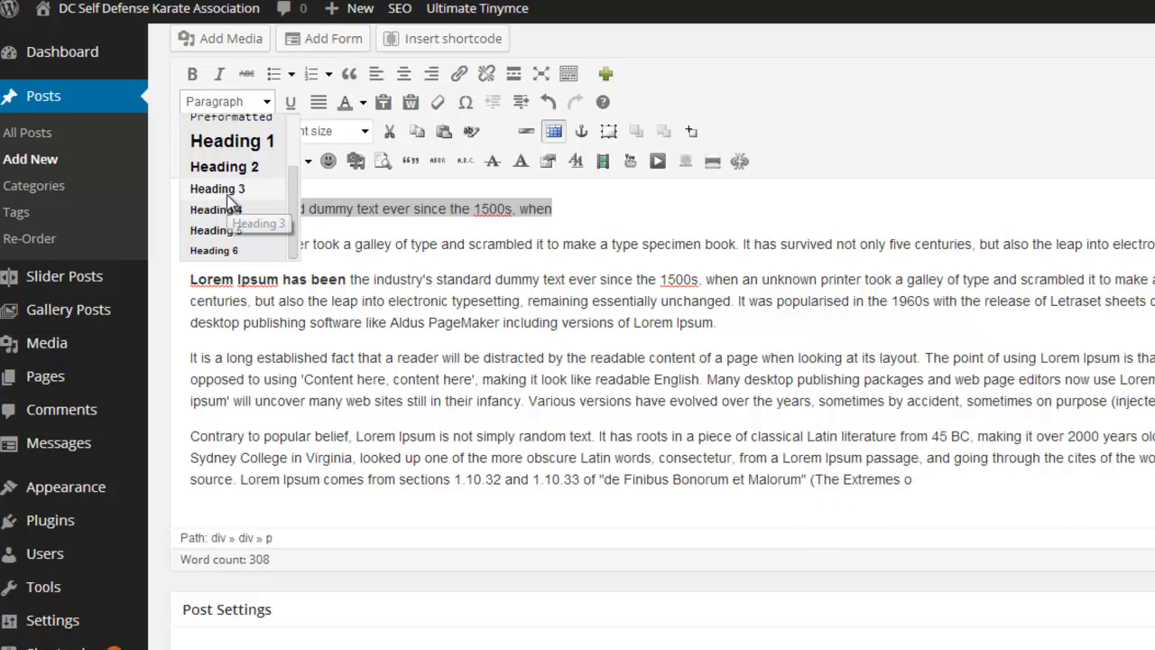
pyautogui.scroll(2, 237, 215)
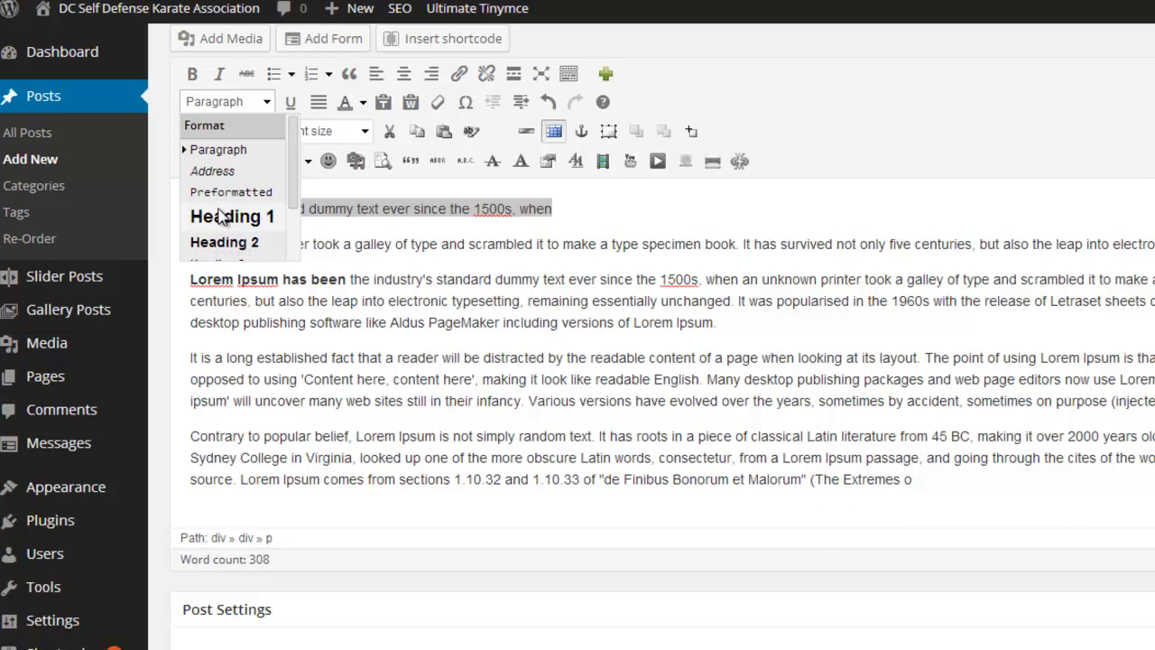
pyautogui.click(240, 217)
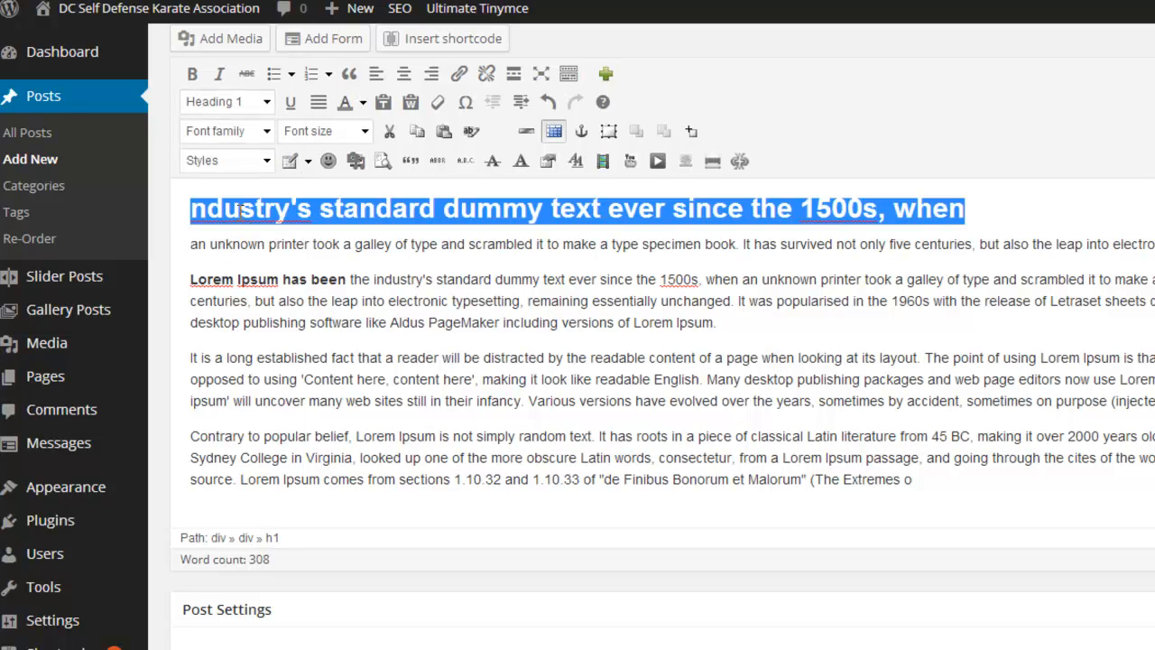
pyautogui.click(266, 102)
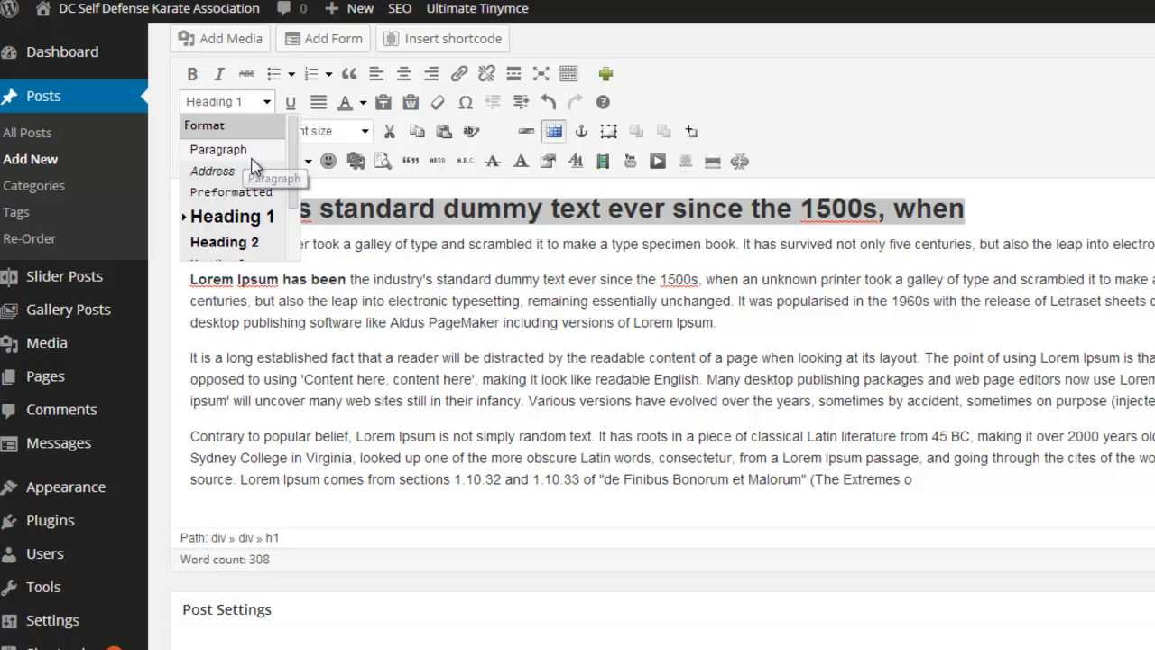
pyautogui.click(462, 341)
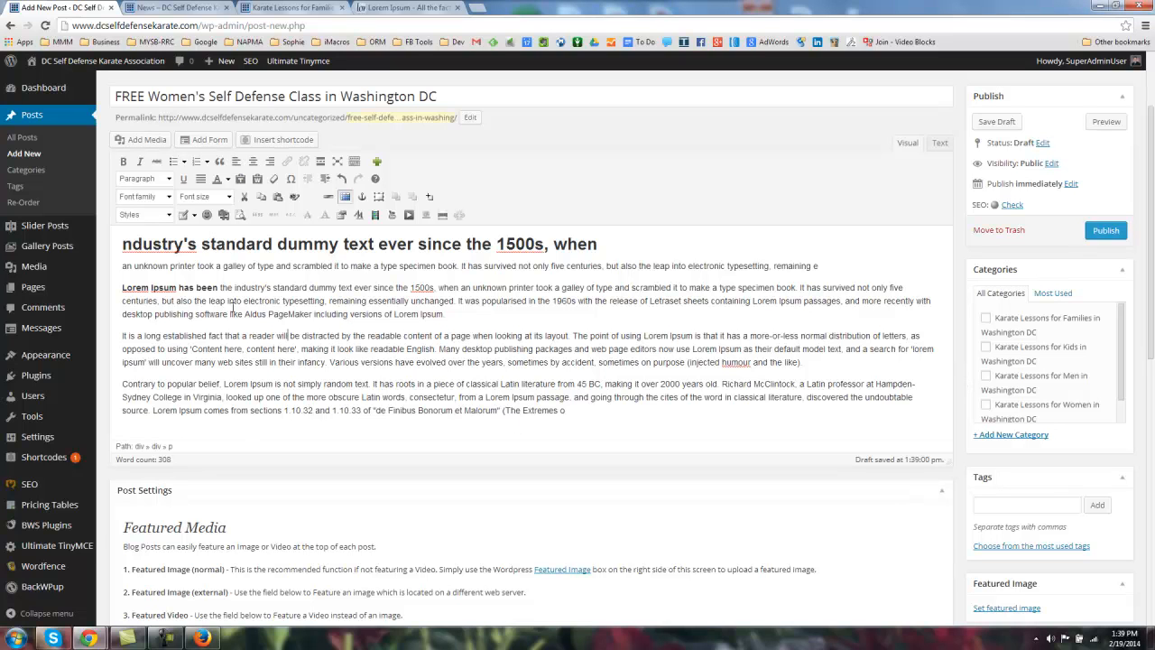
# Step: Create bullets starting at 'making it look like', 'readable English.' and 'Many desktop'
pyautogui.scroll(-1, 302, 313)
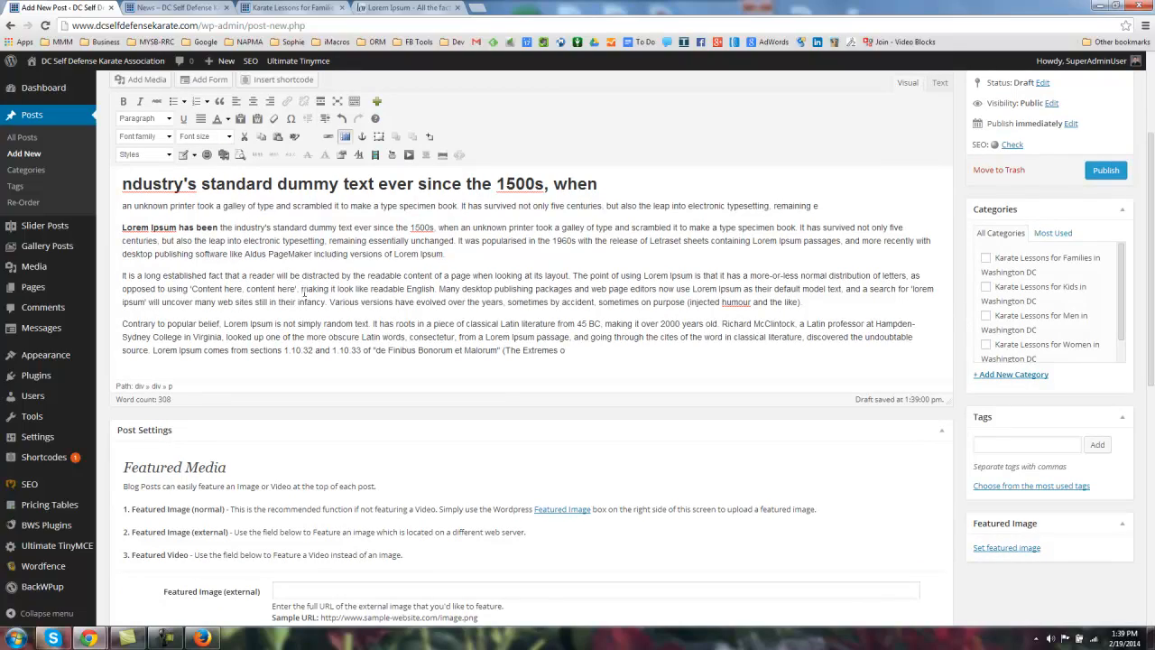
pyautogui.press('Return')
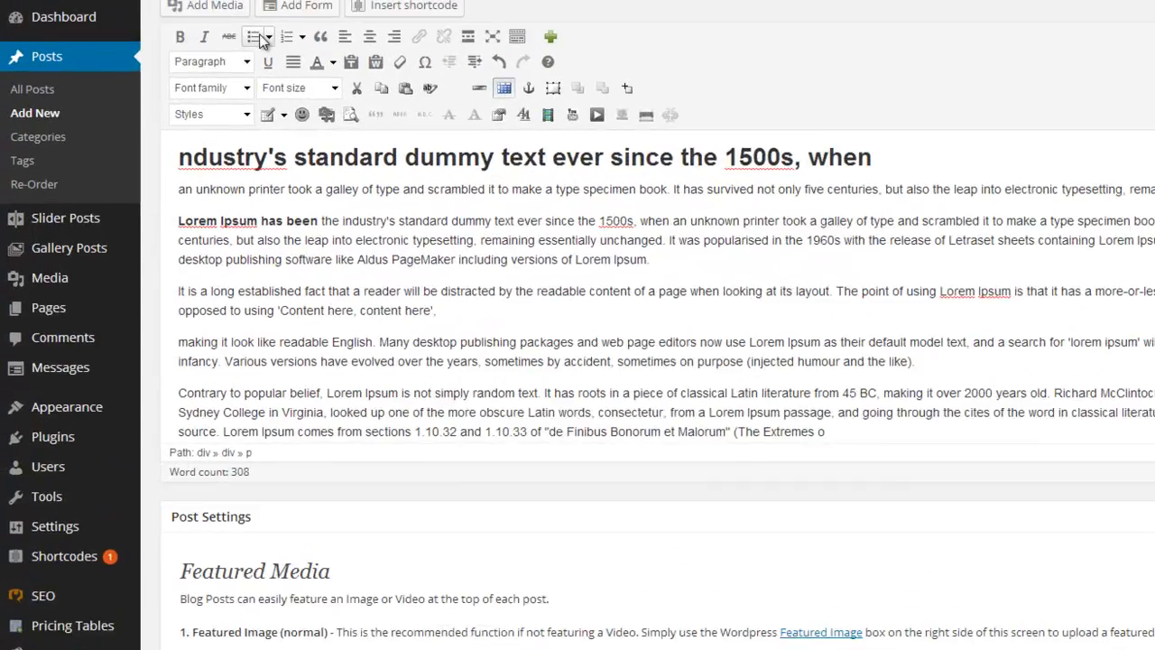
pyautogui.click(257, 37)
pyautogui.click(322, 344)
pyautogui.press('Return')
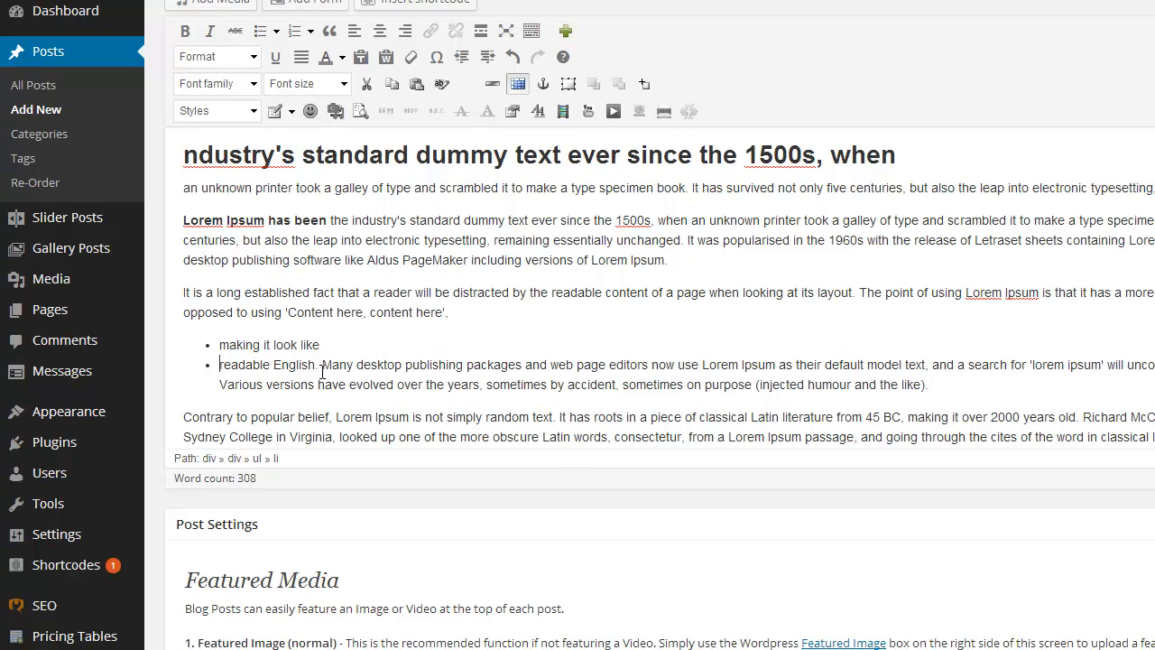
pyautogui.click(324, 365)
pyautogui.press('Return')
# Step: Split 'publishing packages' off the third bullet into a normal paragraph
pyautogui.click(305, 387)
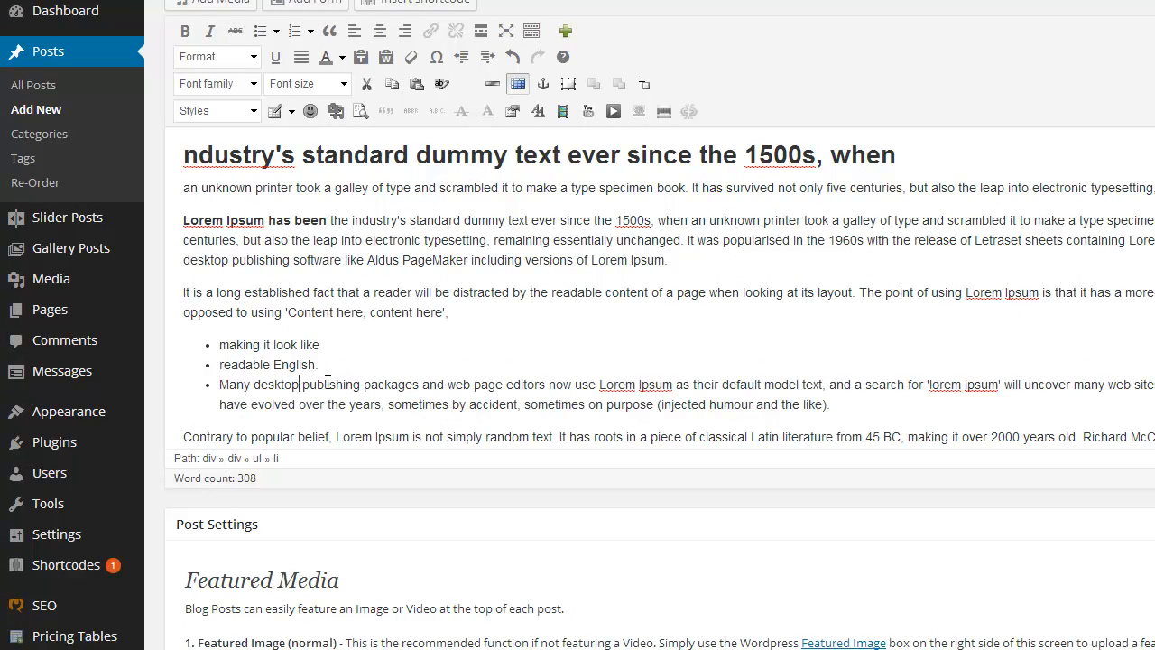
pyautogui.press('Return')
pyautogui.press('Return')
pyautogui.press('BackSpace')
pyautogui.press('BackSpace')
pyautogui.press('BackSpace')
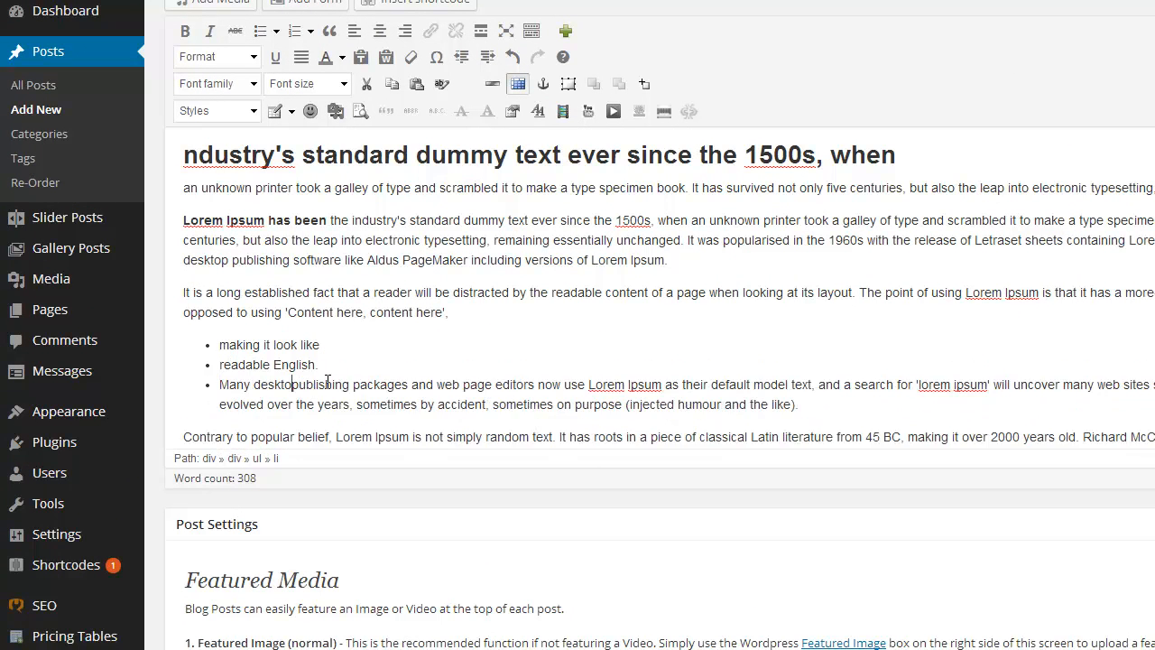
pyautogui.press('Return')
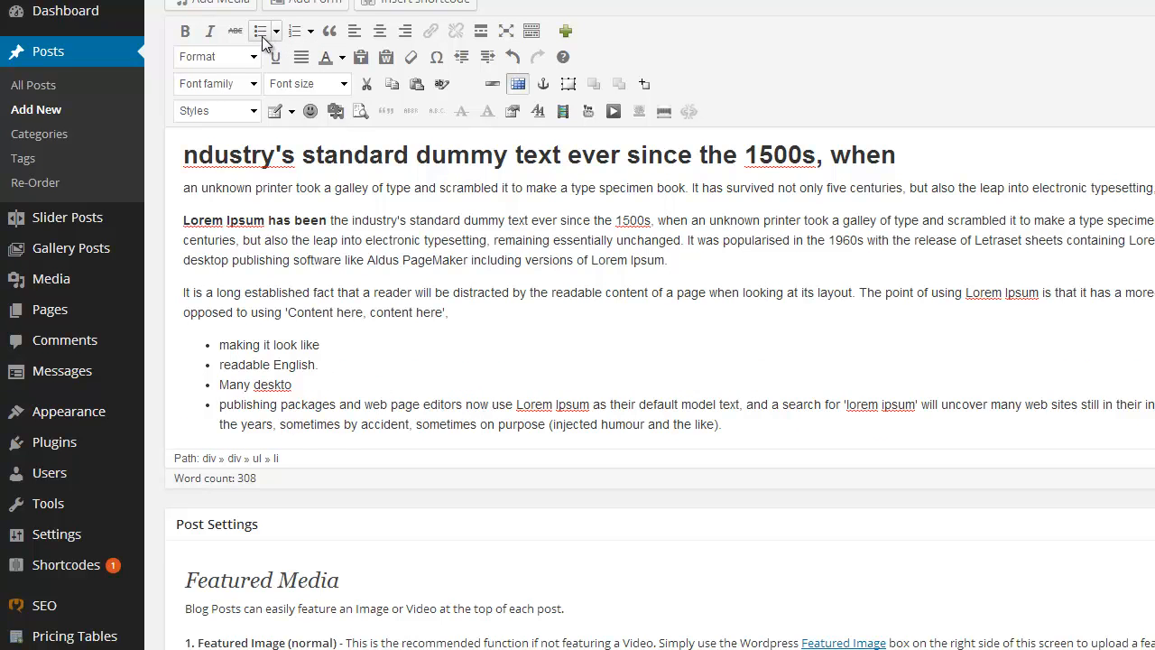
pyautogui.click(262, 34)
pyautogui.click(367, 387)
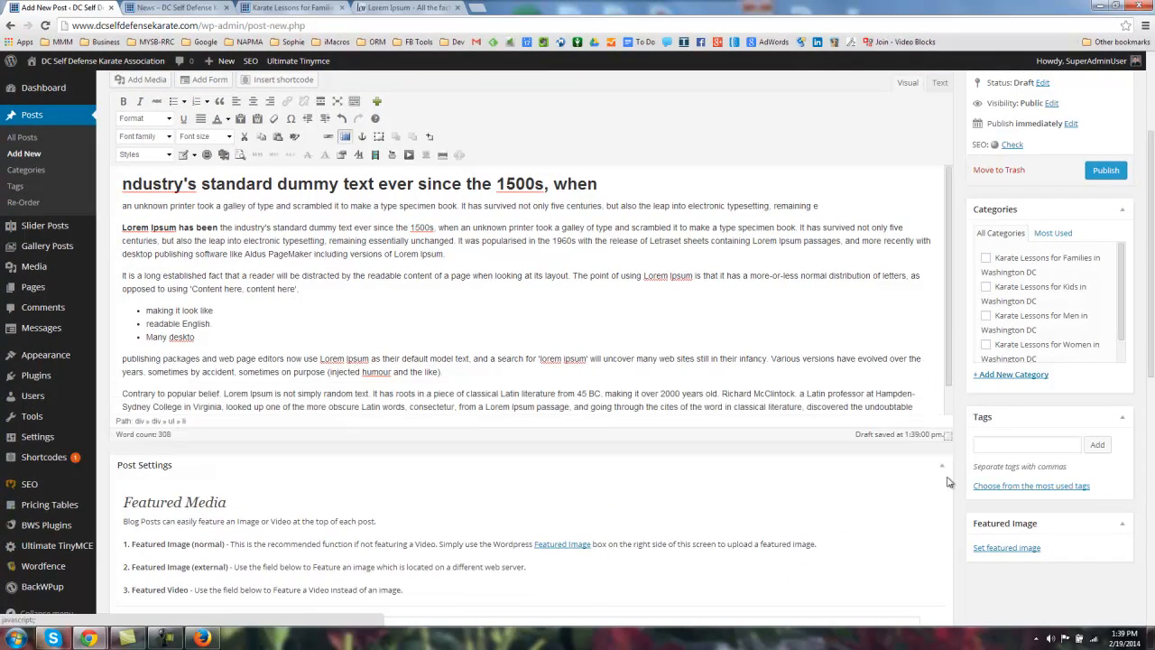
pyautogui.scroll(2, 317, 382)
pyautogui.scroll(-1, 289, 369)
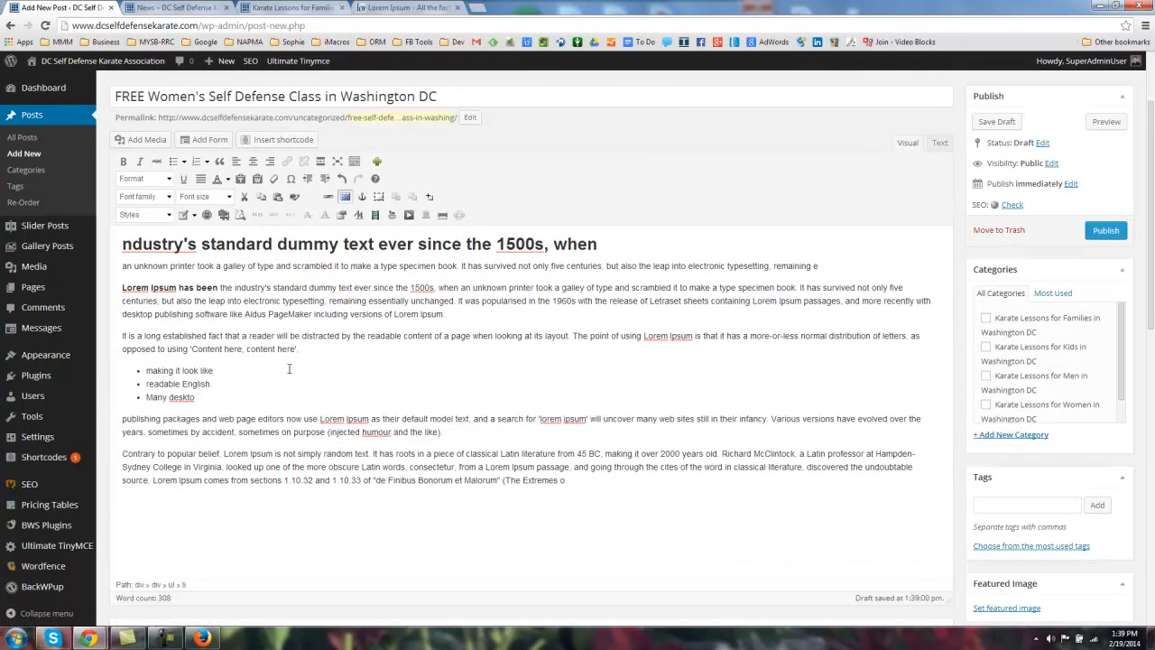
pyautogui.click(119, 336)
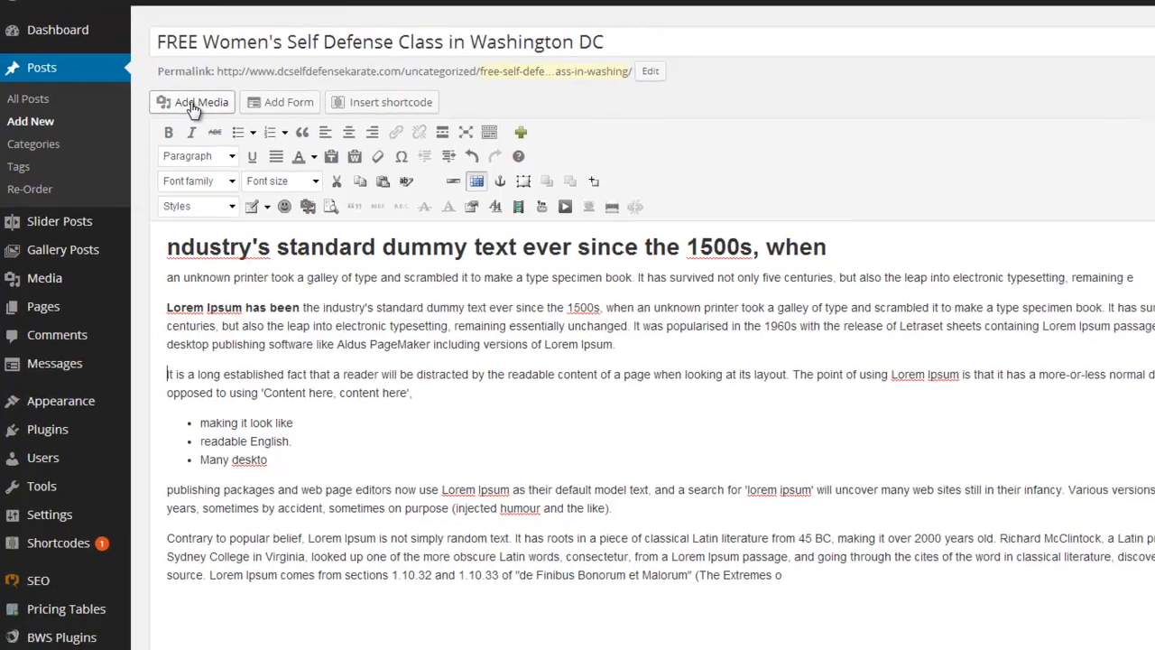
# Step: Open Insert Media, place the browser beside the files folder, and drag 58747241.png in to upload it
pyautogui.click(198, 94)
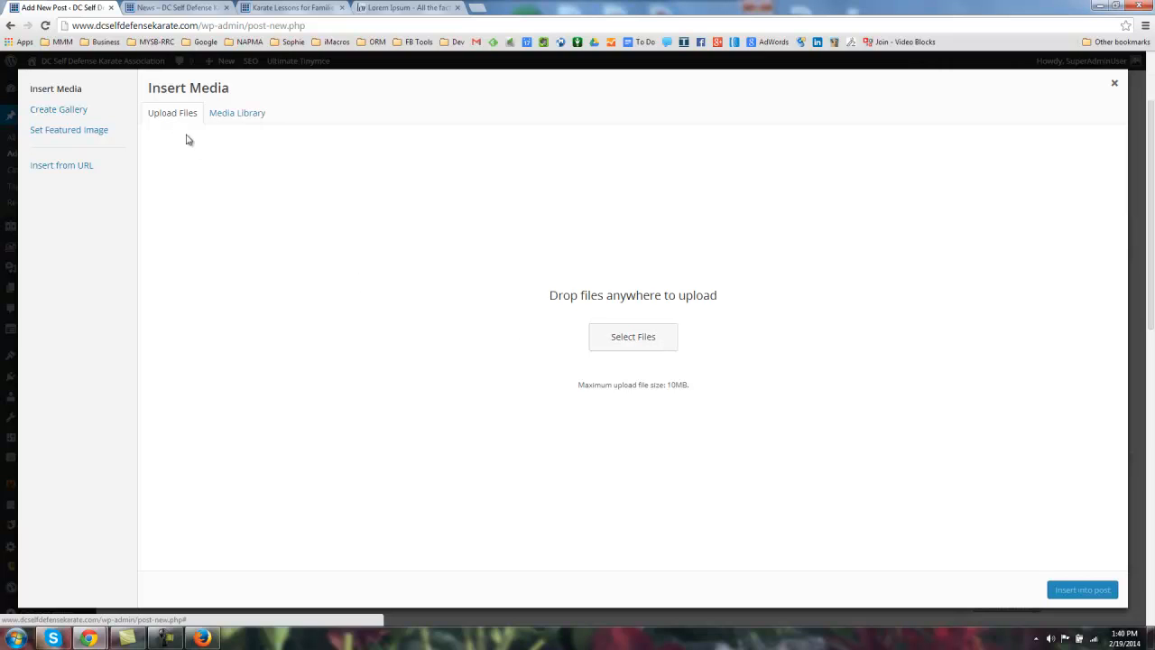
pyautogui.doubleClick(989, 9)
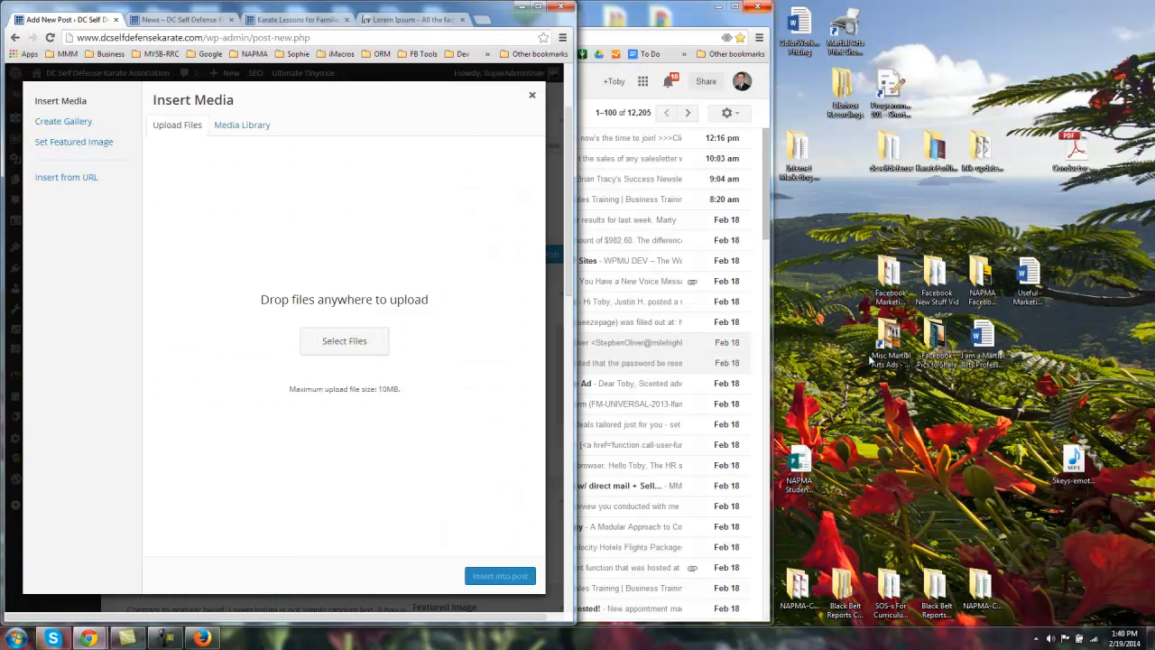
pyautogui.moveTo(578, 614)
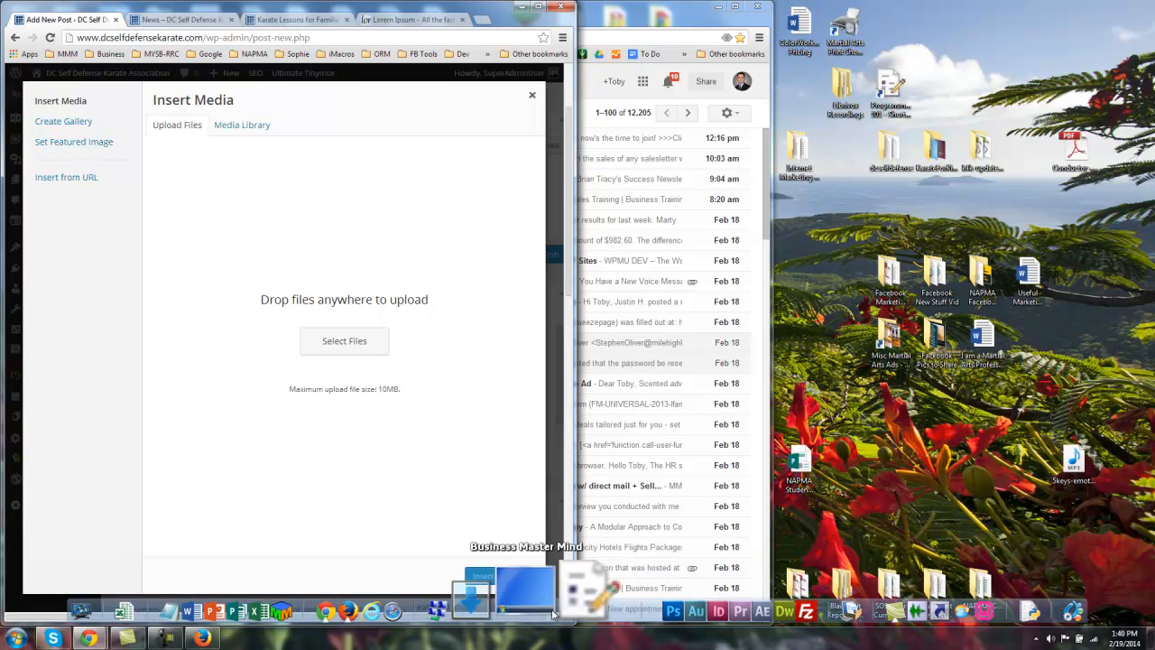
pyautogui.click(716, 7)
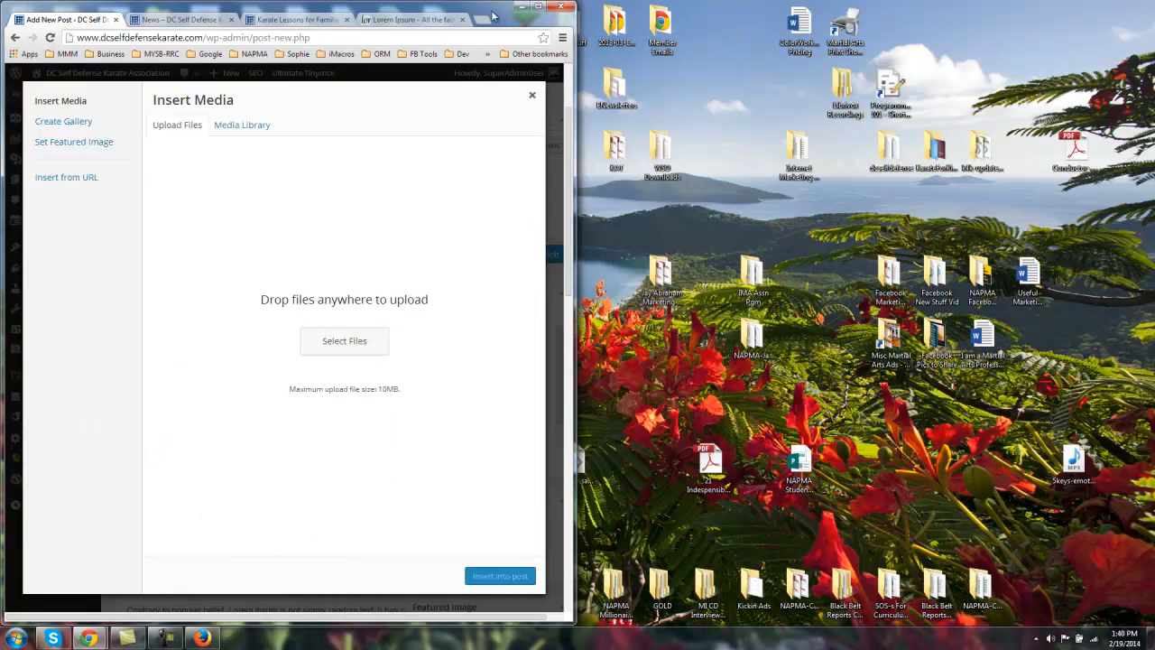
pyautogui.press('super+Right')
pyautogui.press('super+Right')
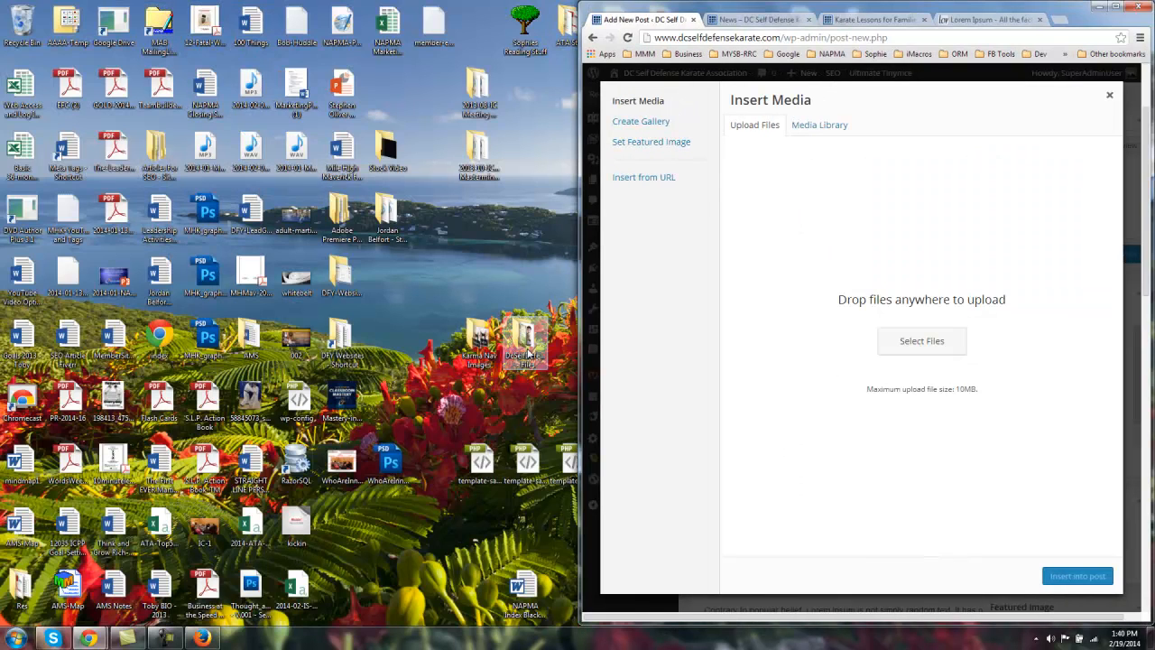
pyautogui.doubleClick(519, 345)
pyautogui.moveTo(515, 27); pyautogui.dragTo(1, 28)
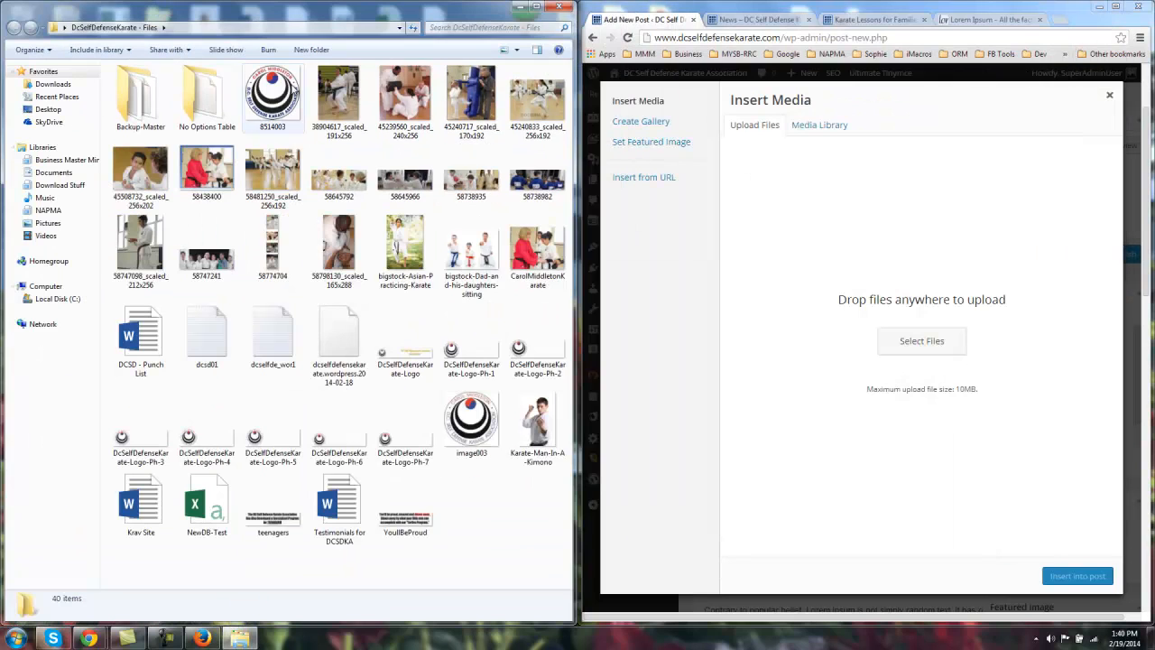
pyautogui.moveTo(582, 290); pyautogui.dragTo(316, 291)
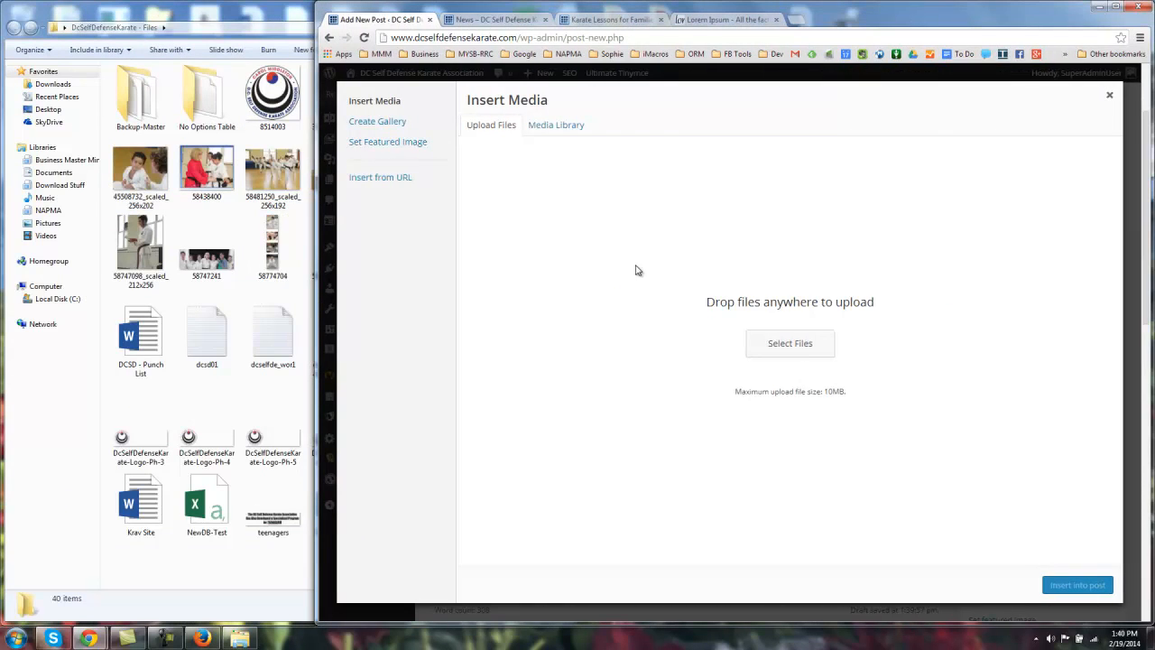
pyautogui.moveTo(200, 269); pyautogui.dragTo(789, 315)
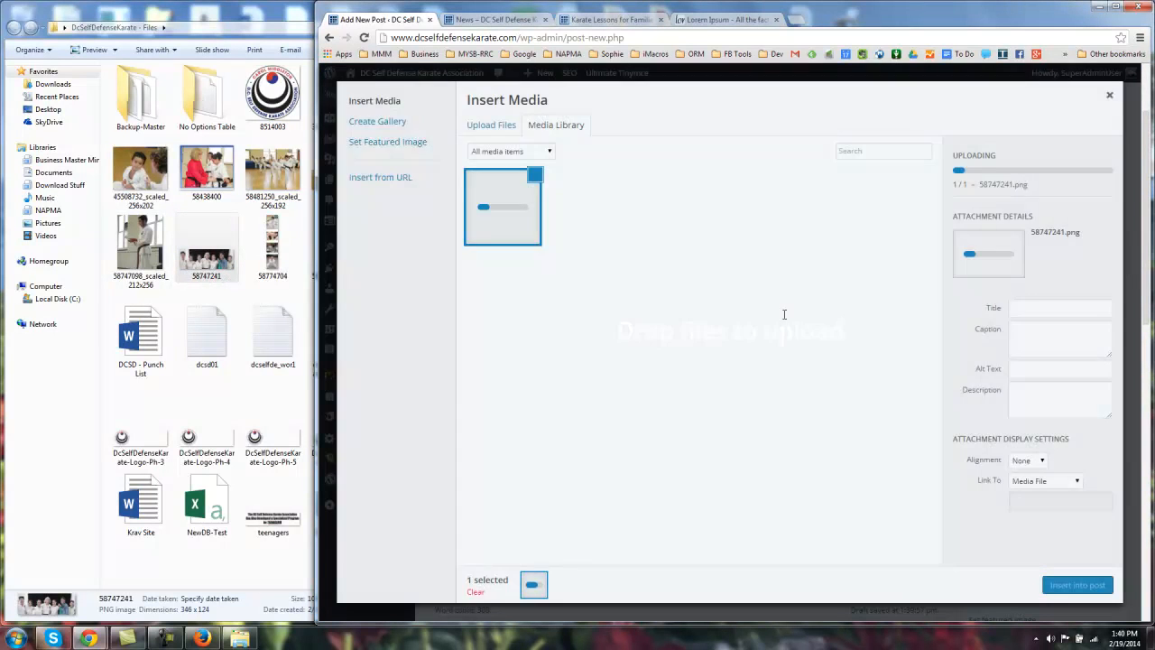
pyautogui.moveTo(315, 235); pyautogui.dragTo(147, 236)
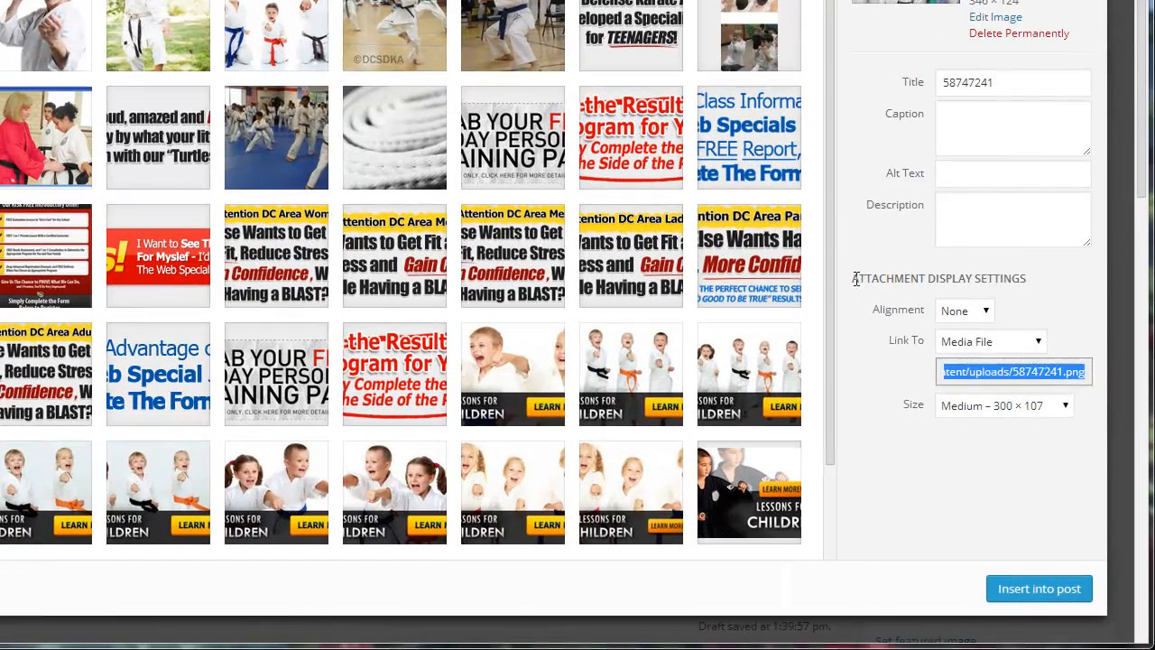
# Step: Set the image's title, alt text, description and caption to 'Women Self Defense'
pyautogui.moveTo(855, 280); pyautogui.dragTo(1043, 279)
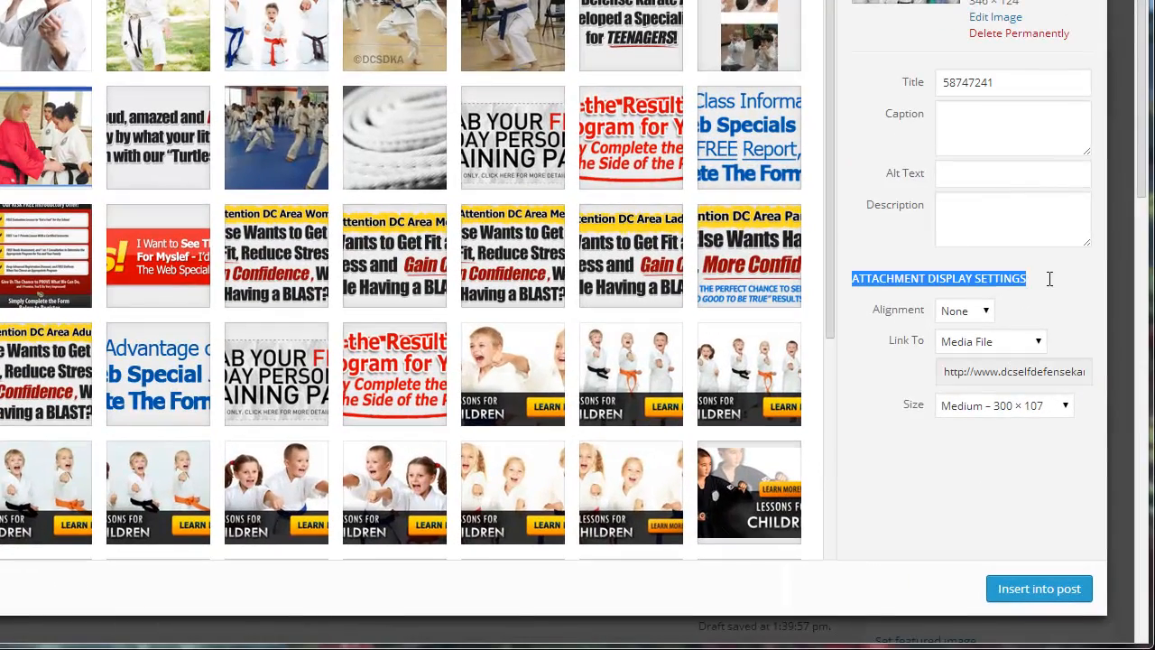
pyautogui.click(893, 267)
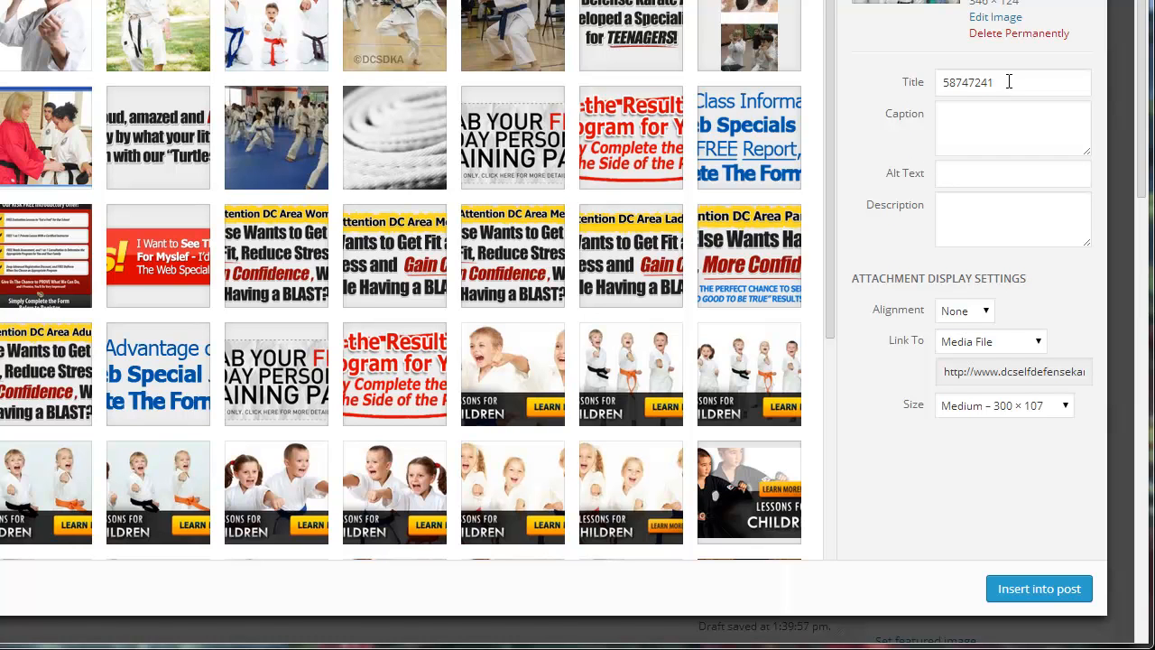
pyautogui.moveTo(1004, 84); pyautogui.dragTo(915, 88)
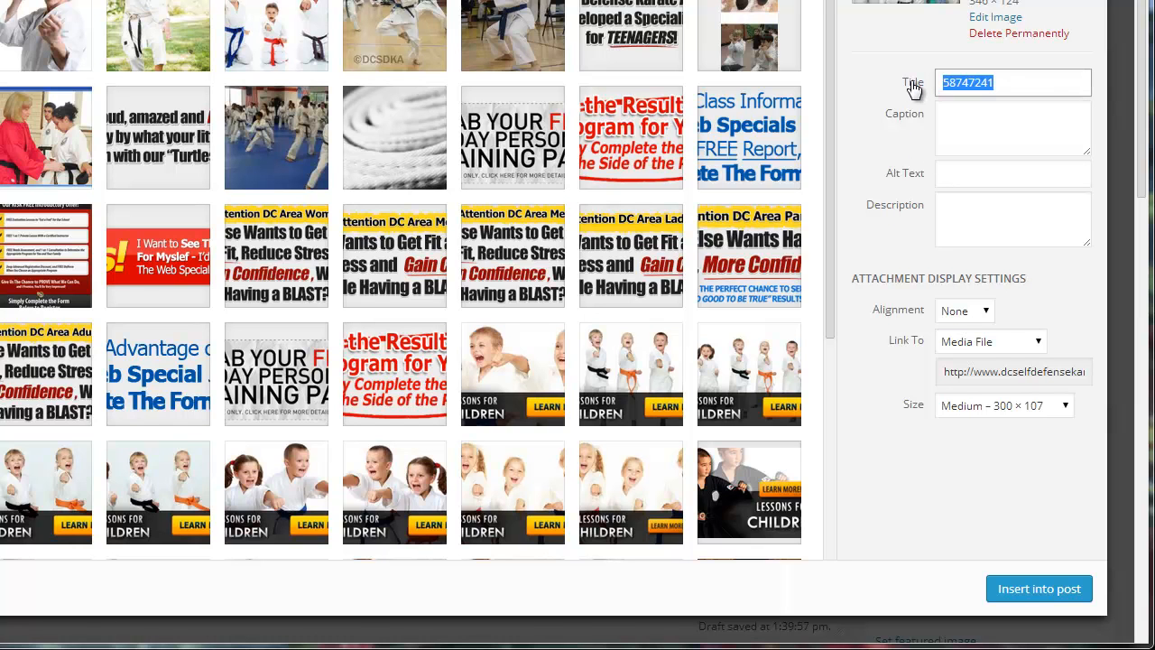
pyautogui.write('Women Self Defense')
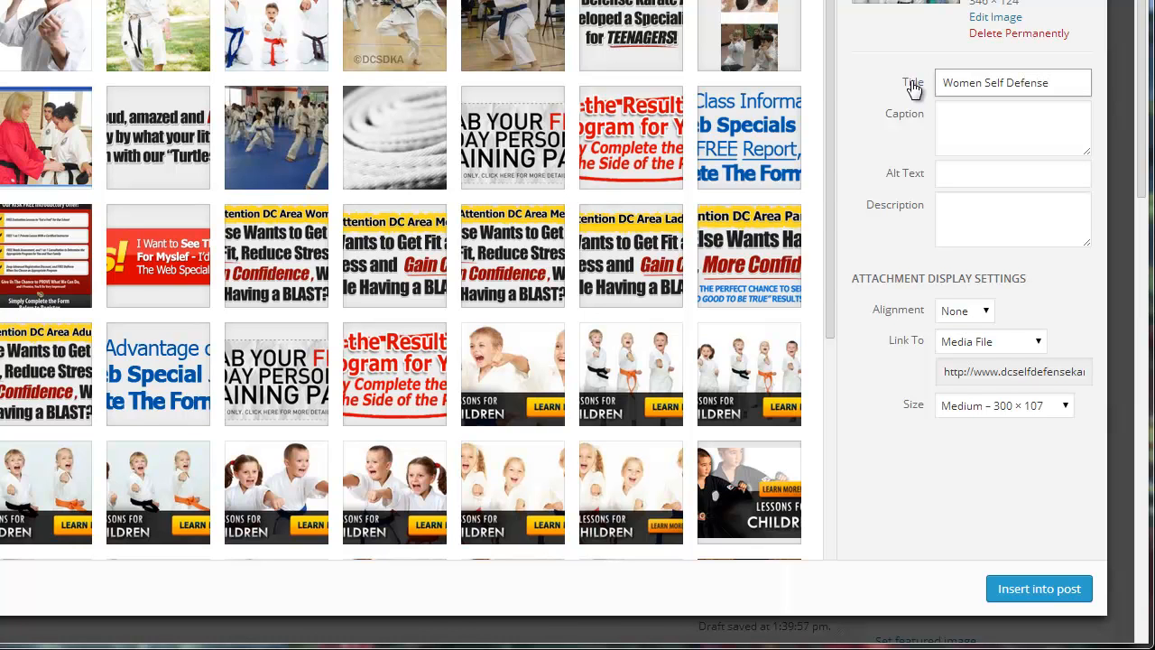
pyautogui.moveTo(1062, 80); pyautogui.dragTo(908, 82)
pyautogui.hotkey('ctrl', 'c')
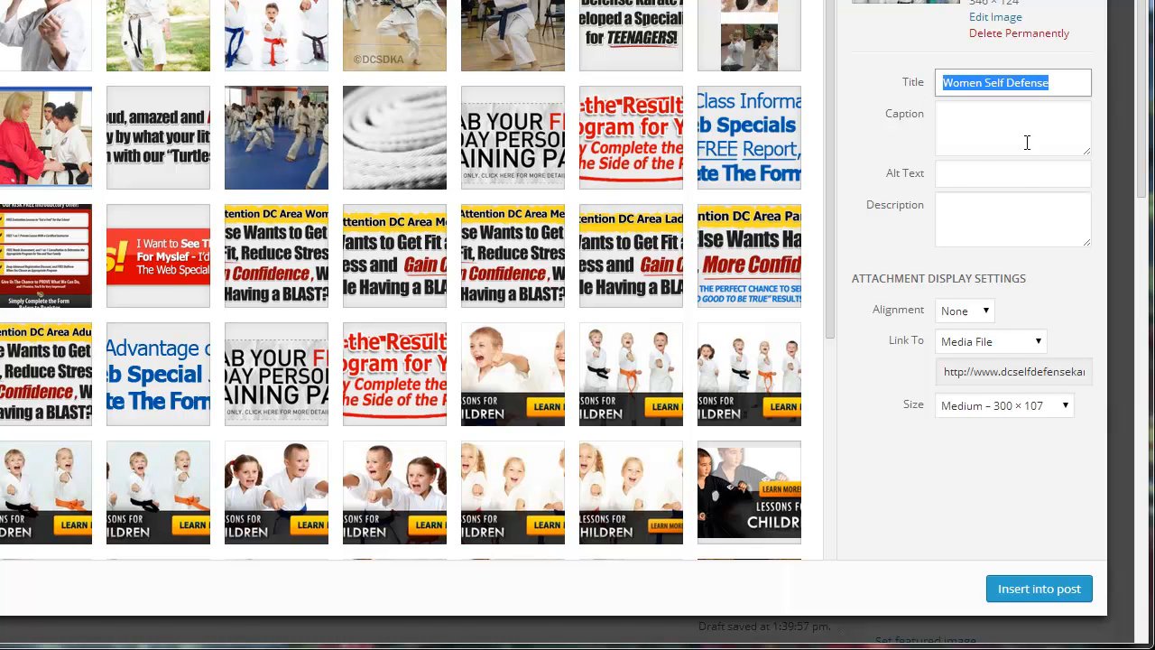
pyautogui.click(986, 171)
pyautogui.hotkey('ctrl', 'v')
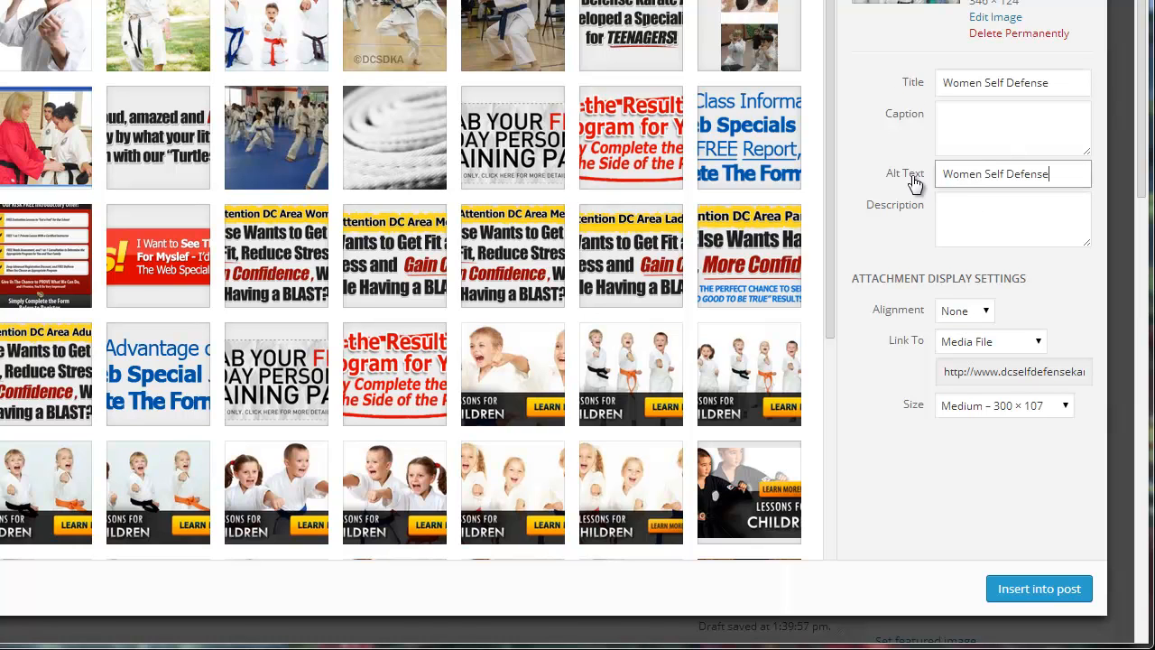
pyautogui.click(991, 207)
pyautogui.hotkey('ctrl', 'v')
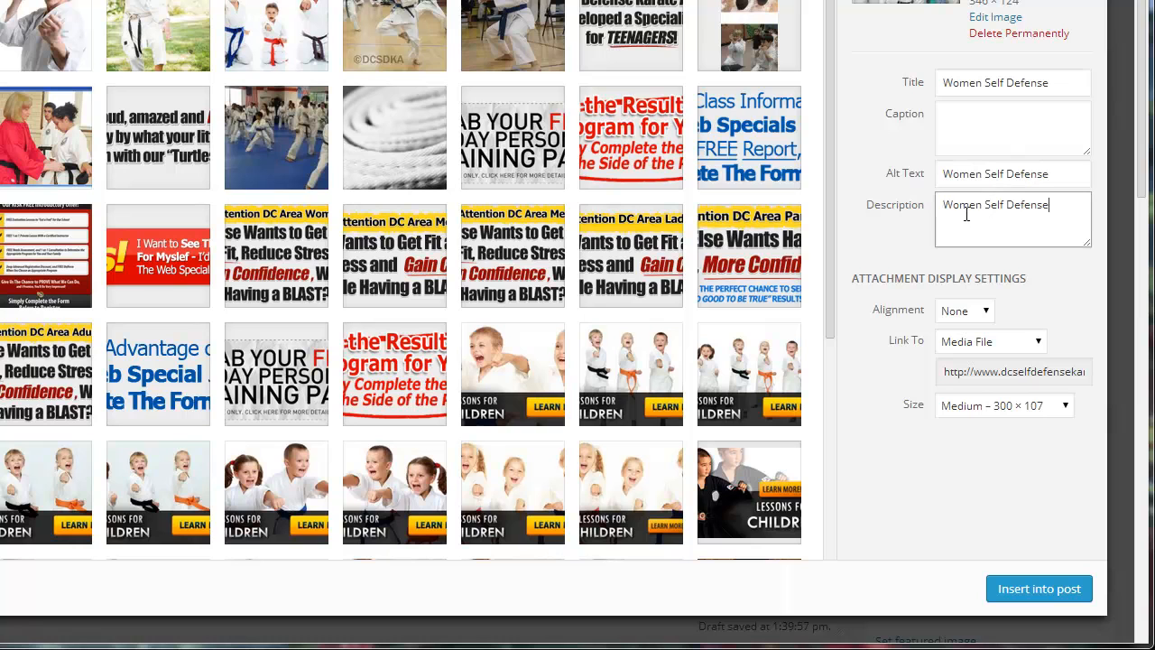
pyautogui.click(985, 127)
pyautogui.hotkey('ctrl', 'v')
pyautogui.moveTo(1072, 117); pyautogui.dragTo(893, 118)
pyautogui.click(1002, 134)
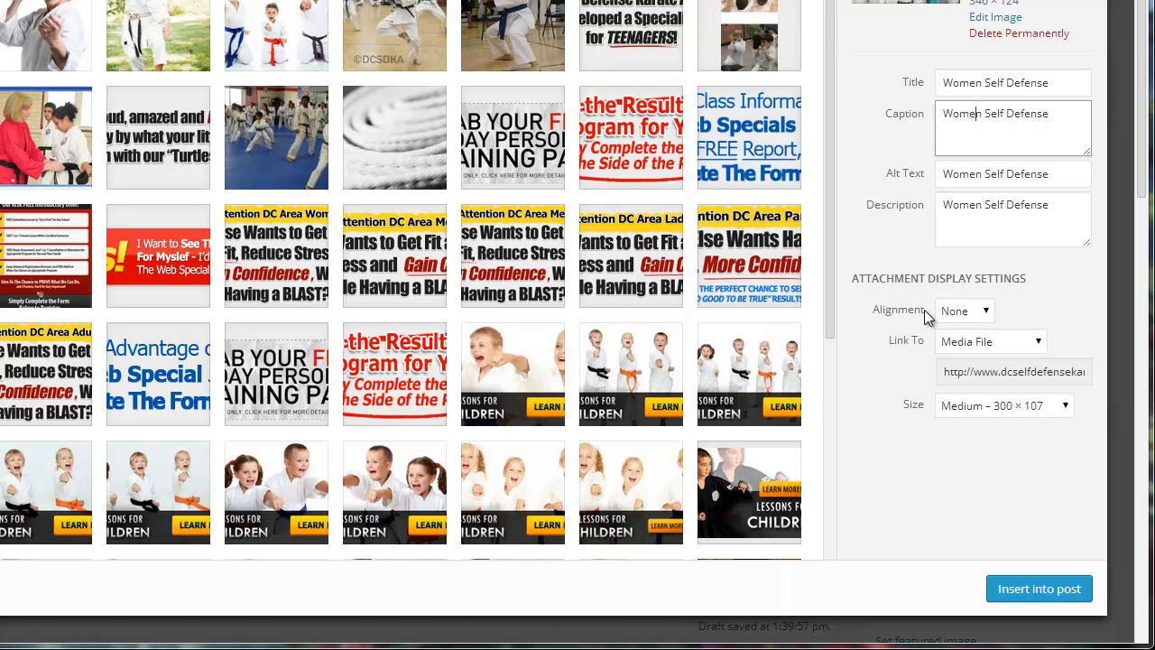
# Step: Insert the photo with alignment Right, link None, and Medium 300 × 107 size
pyautogui.click(963, 315)
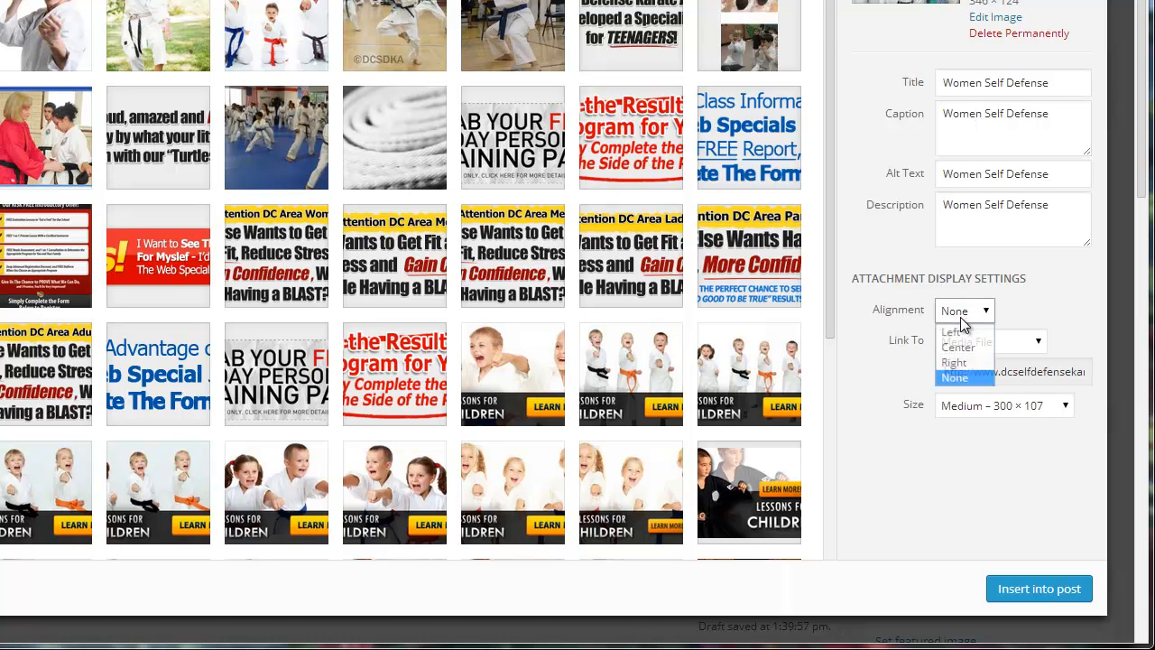
pyautogui.click(961, 363)
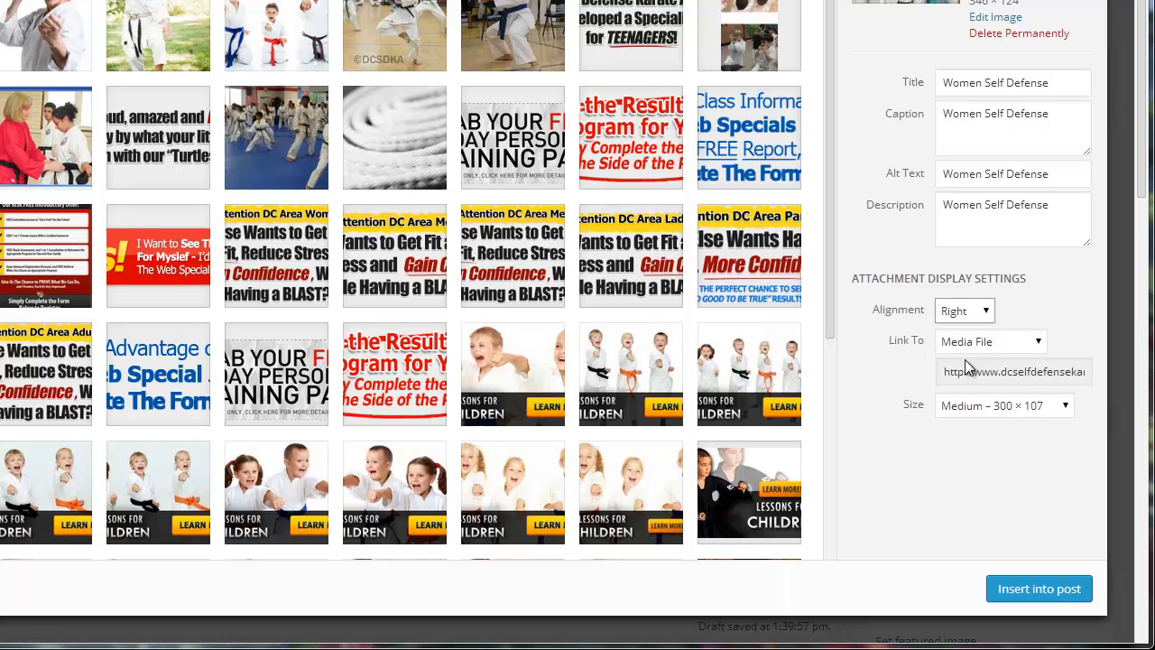
pyautogui.click(986, 347)
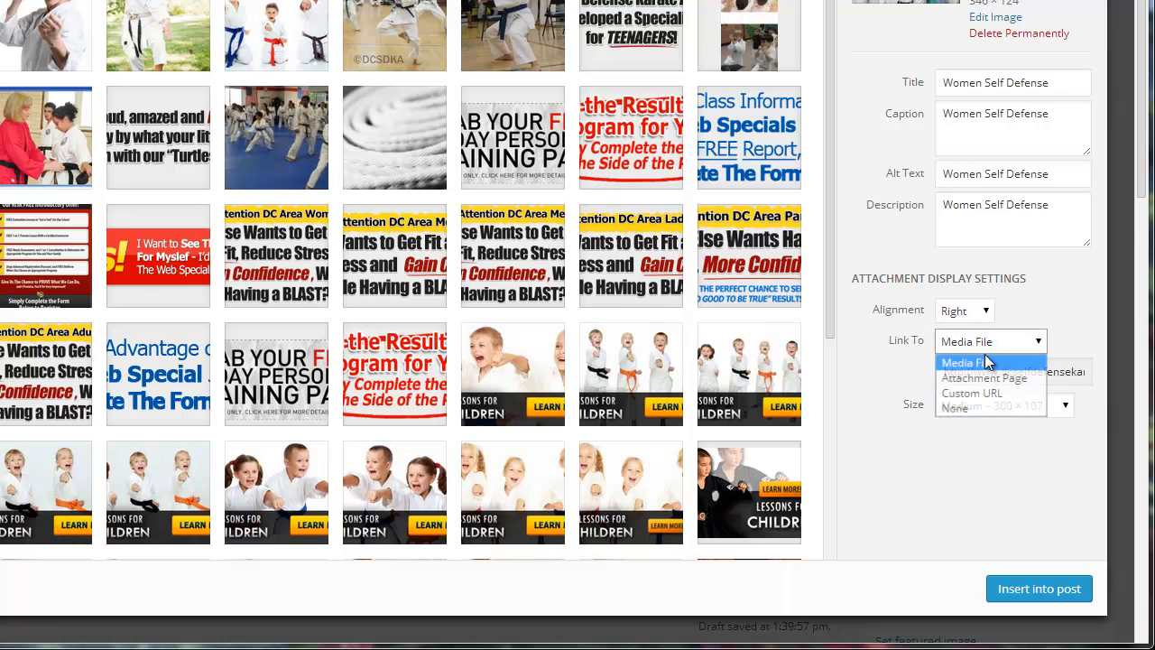
pyautogui.click(973, 407)
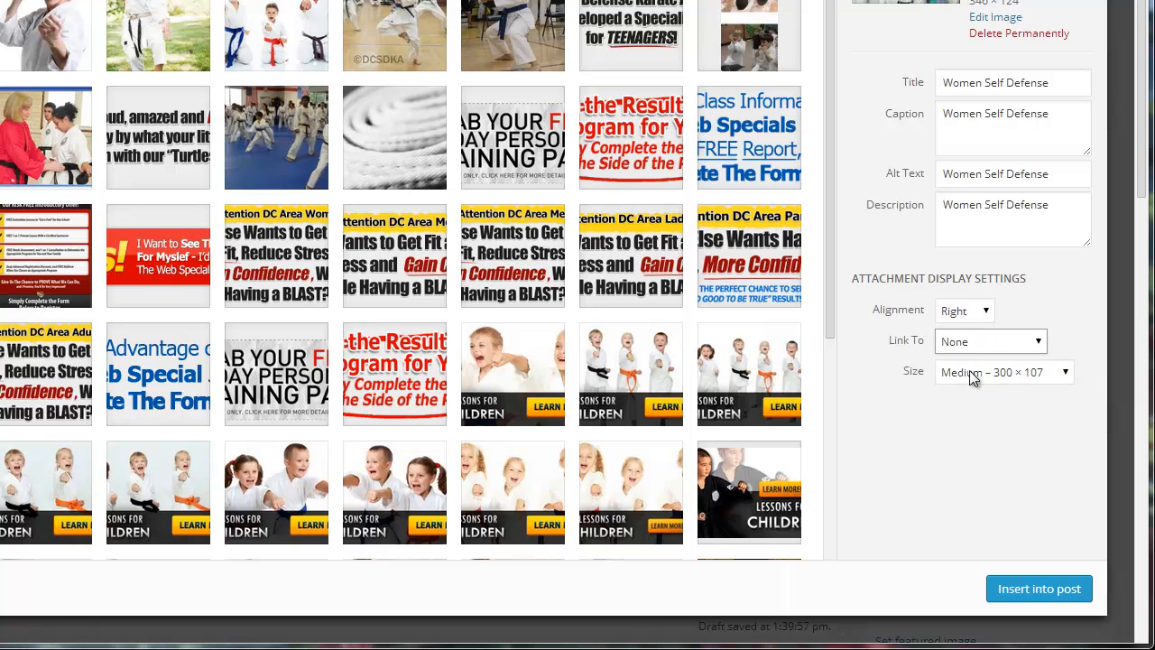
pyautogui.click(1012, 374)
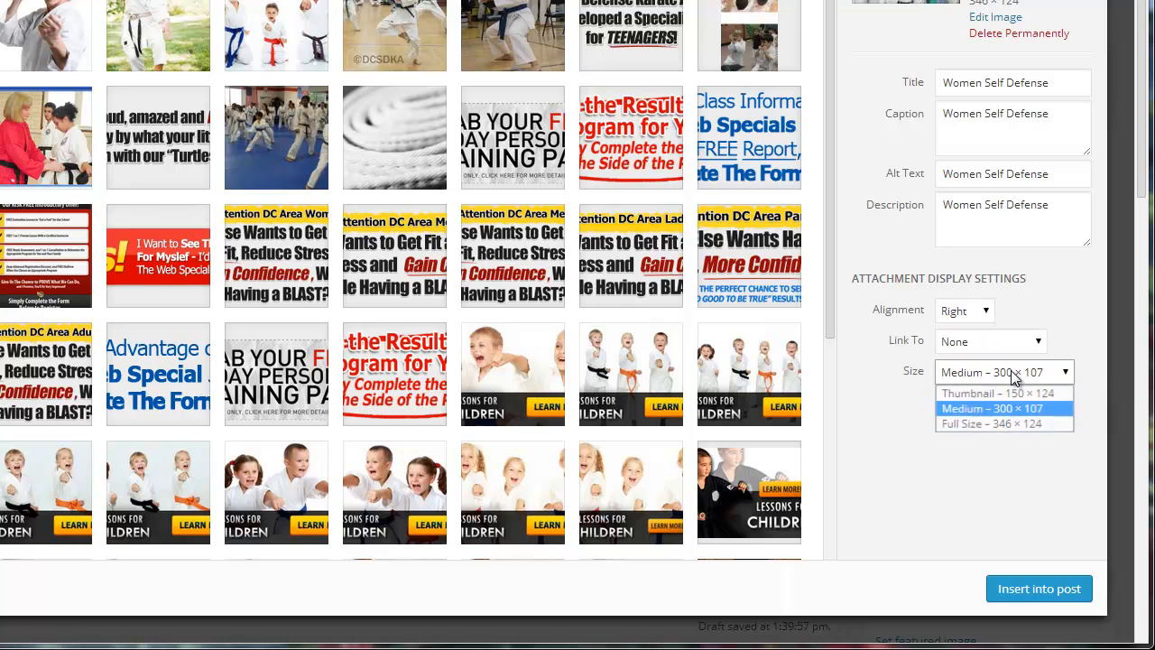
pyautogui.click(980, 409)
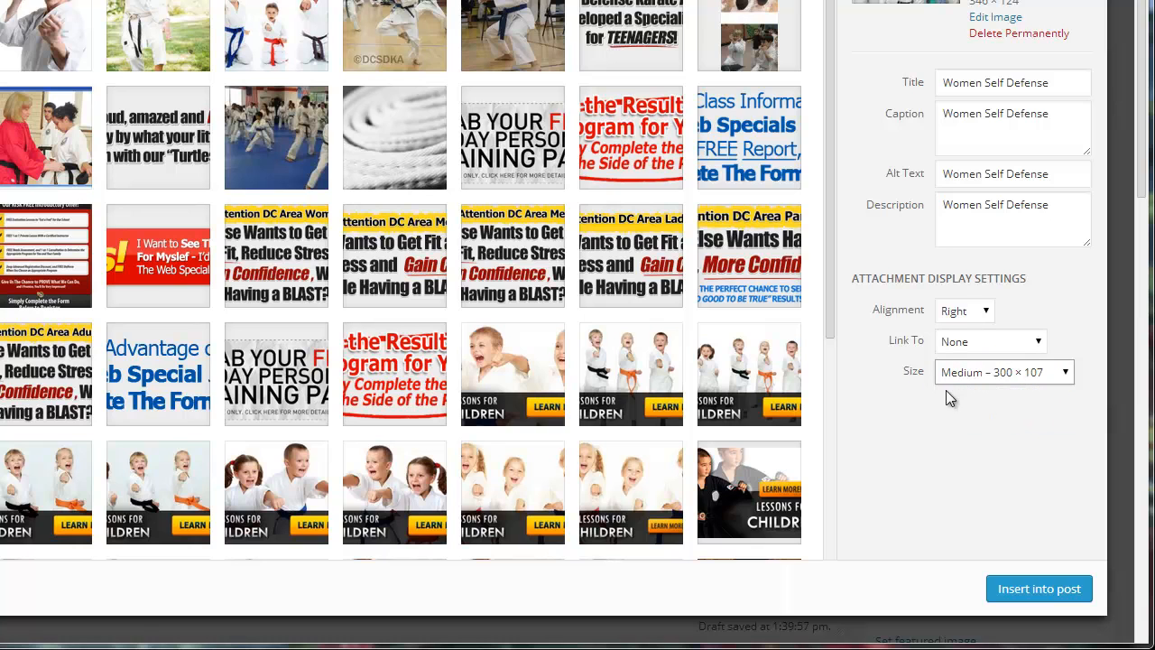
pyautogui.click(1030, 591)
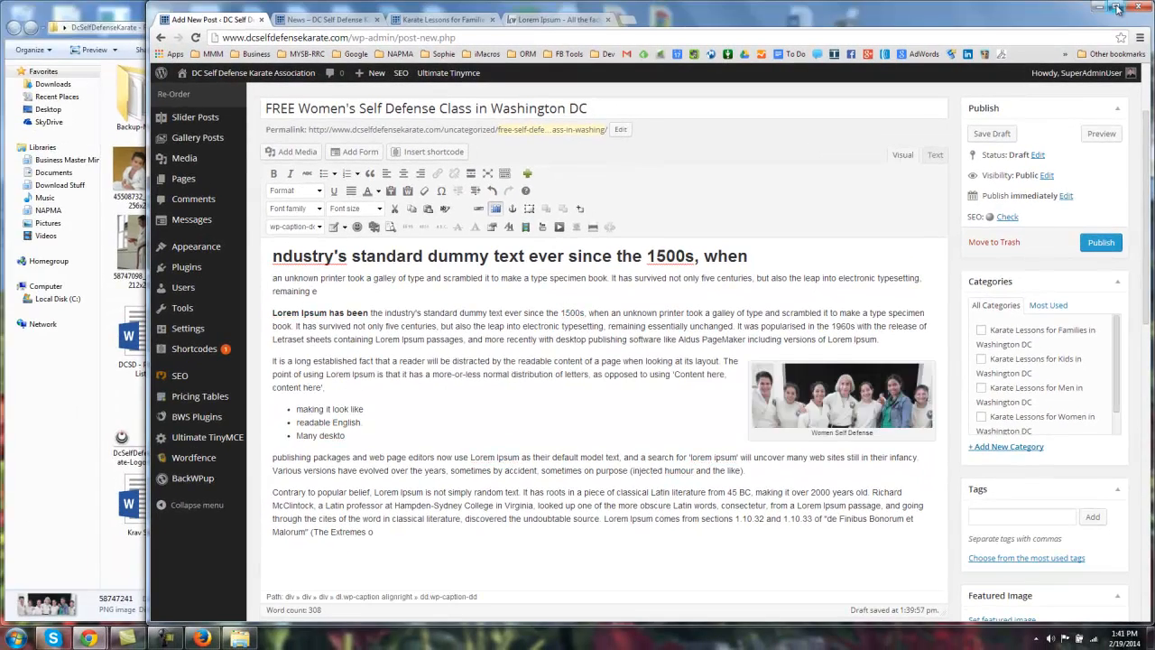
# Step: Maximize the browser and review the right-aligned photo captioned 'Women Self Defense'
pyautogui.click(1117, 9)
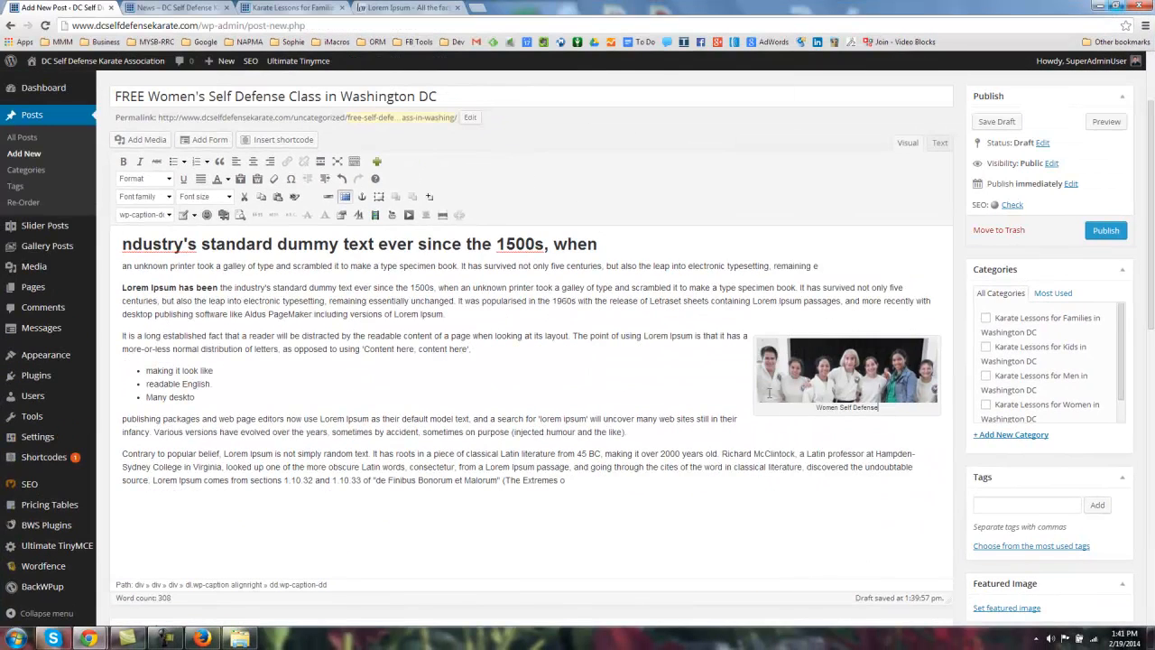
pyautogui.moveTo(816, 409); pyautogui.dragTo(903, 410)
pyautogui.click(825, 408)
pyautogui.scroll(-4, 509, 396)
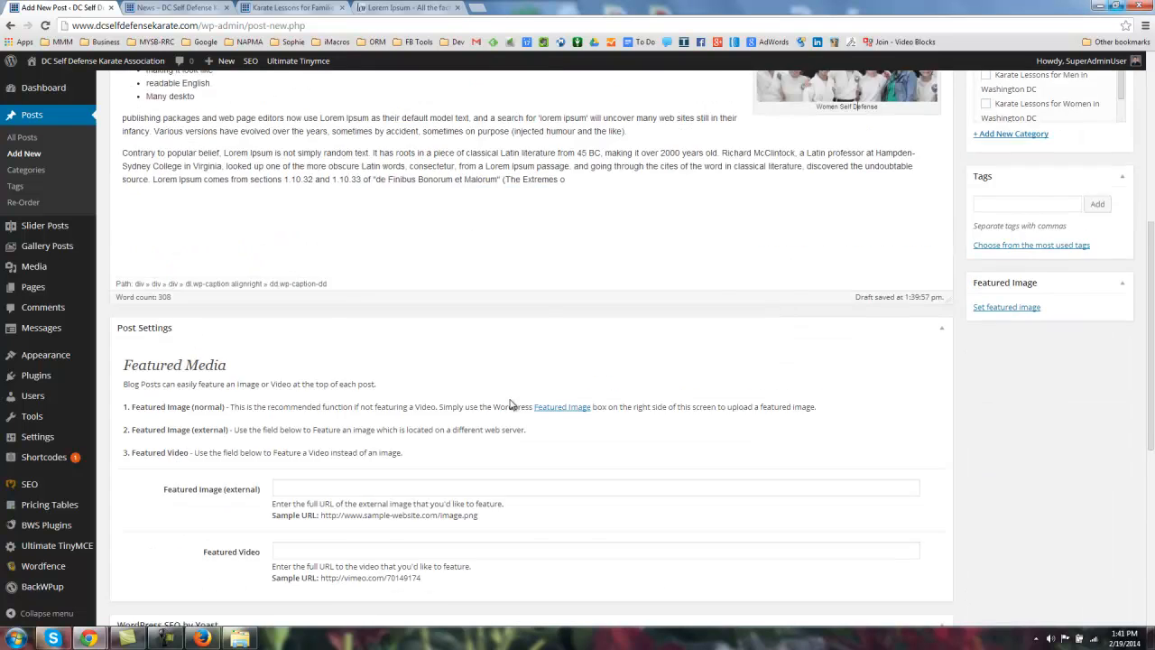
pyautogui.scroll(5, 497, 389)
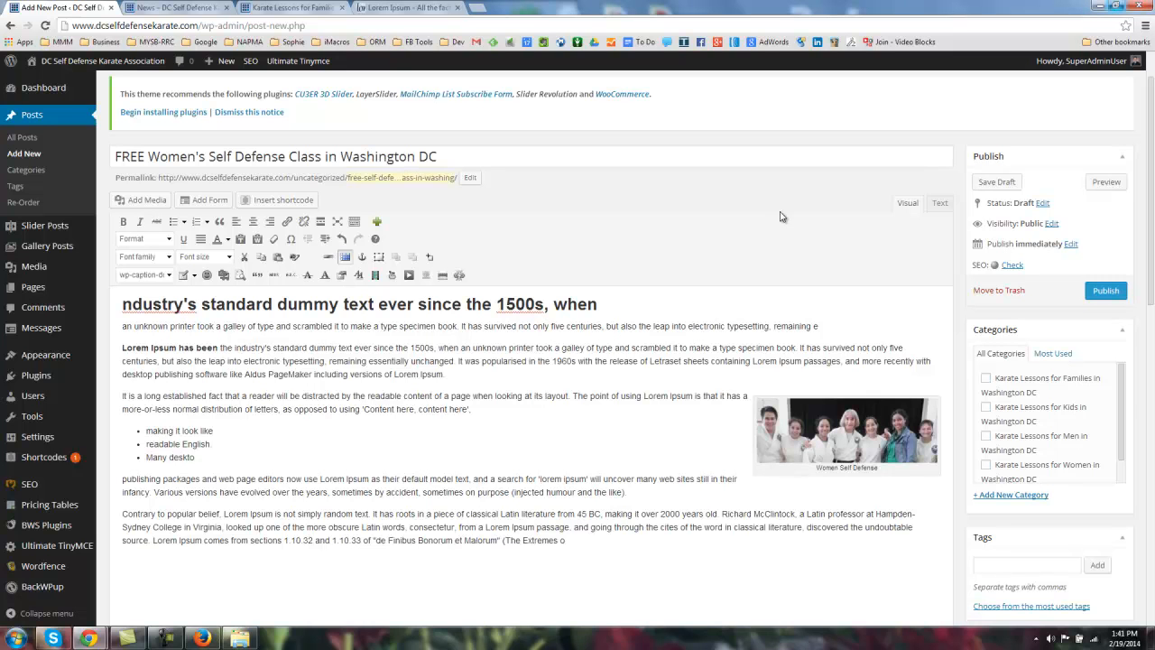
pyautogui.scroll(-2, 812, 185)
pyautogui.moveTo(296, 228); pyautogui.dragTo(305, 419)
# Step: Drag the WordPress SEO by Yoast box up to sit directly below the post editor
pyautogui.click(347, 317)
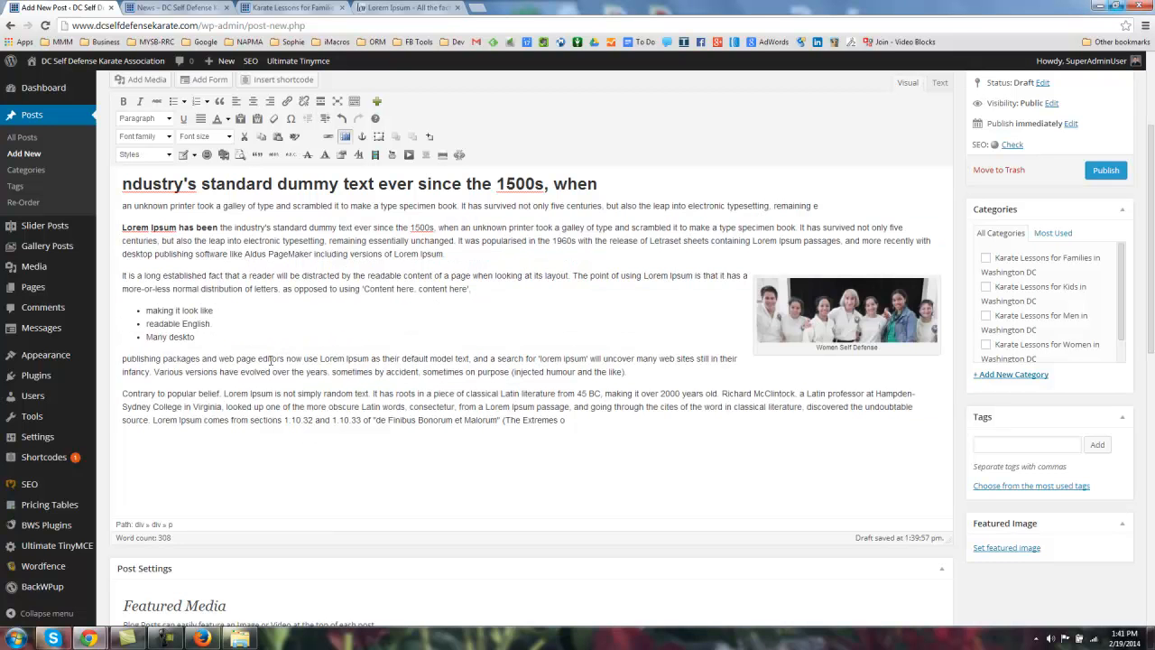
pyautogui.scroll(-4, 288, 335)
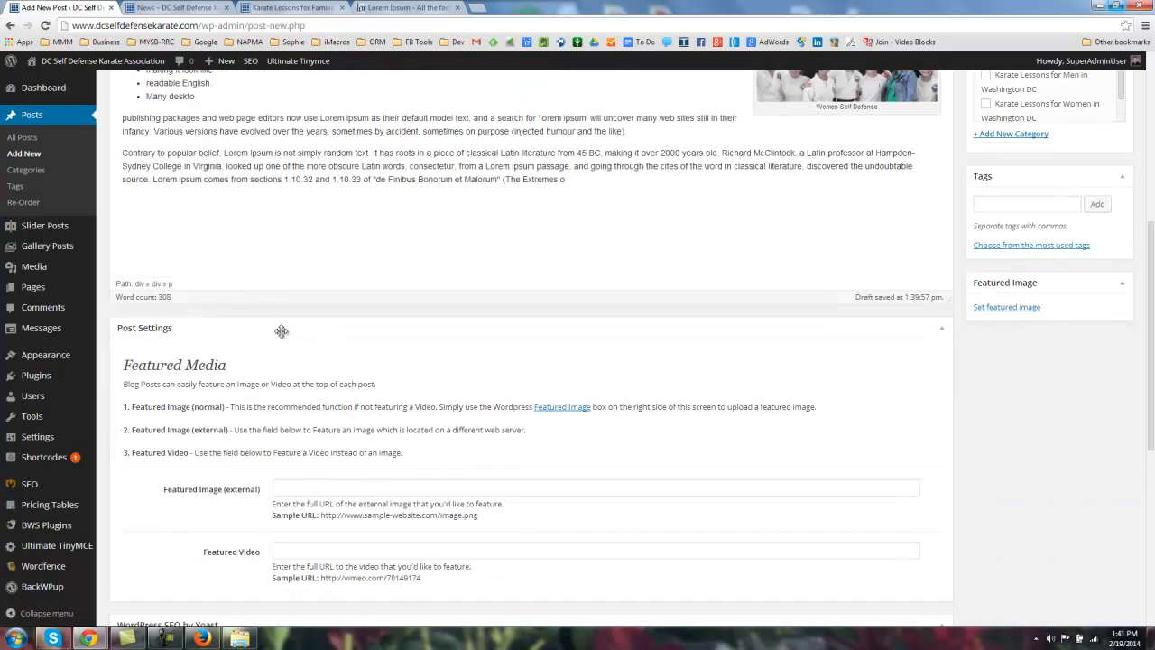
pyautogui.scroll(-2, 293, 330)
pyautogui.scroll(-2, 235, 288)
pyautogui.scroll(7, 280, 289)
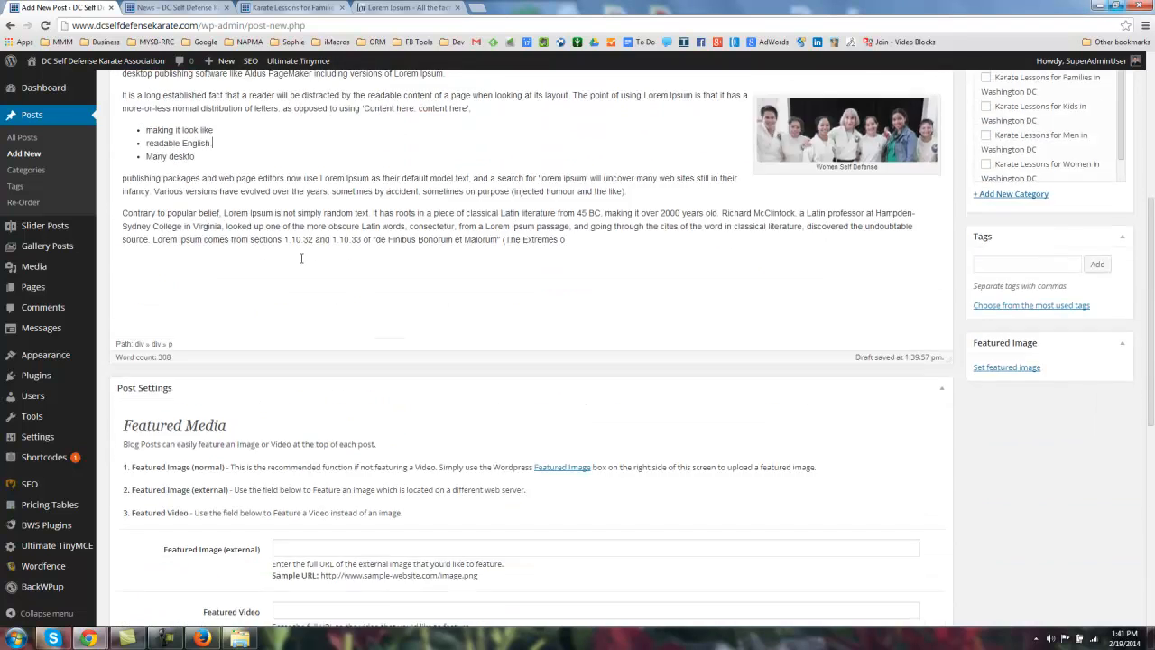
pyautogui.scroll(-5, 417, 233)
pyautogui.moveTo(292, 568); pyautogui.dragTo(283, 270)
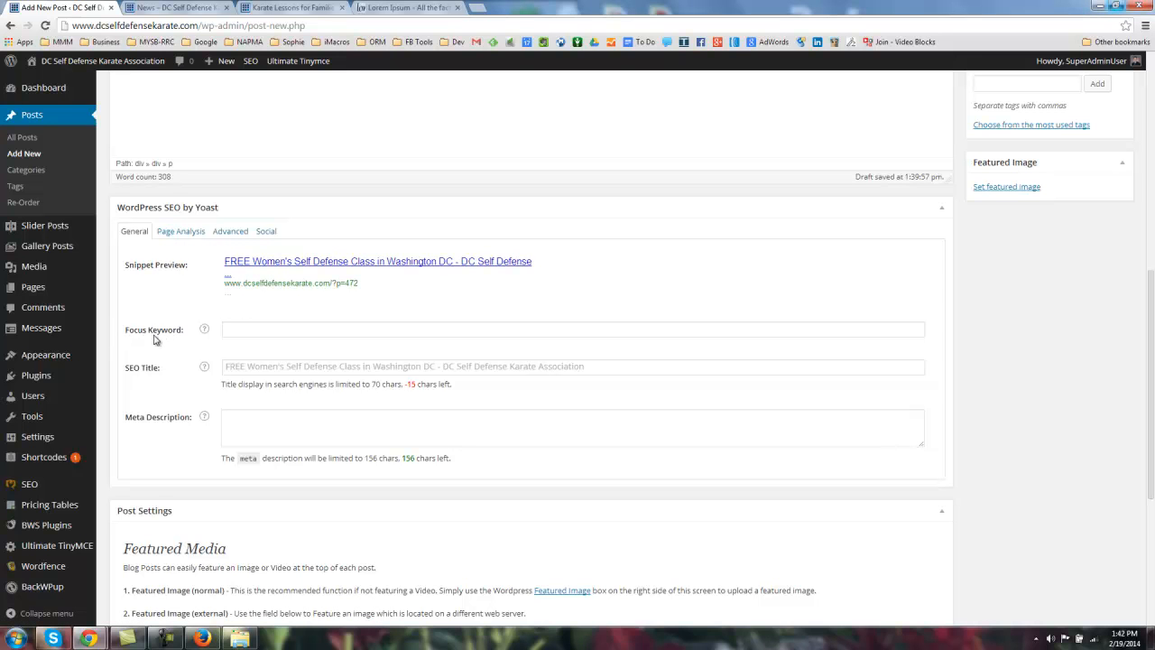
# Step: Select the post title 'FREE Women's Self Defense Class in Washington DC' to copy it
pyautogui.scroll(10, 122, 356)
pyautogui.moveTo(441, 217); pyautogui.dragTo(72, 224)
pyautogui.hotkey('ctrl', 'c')
pyautogui.scroll(-10, 257, 303)
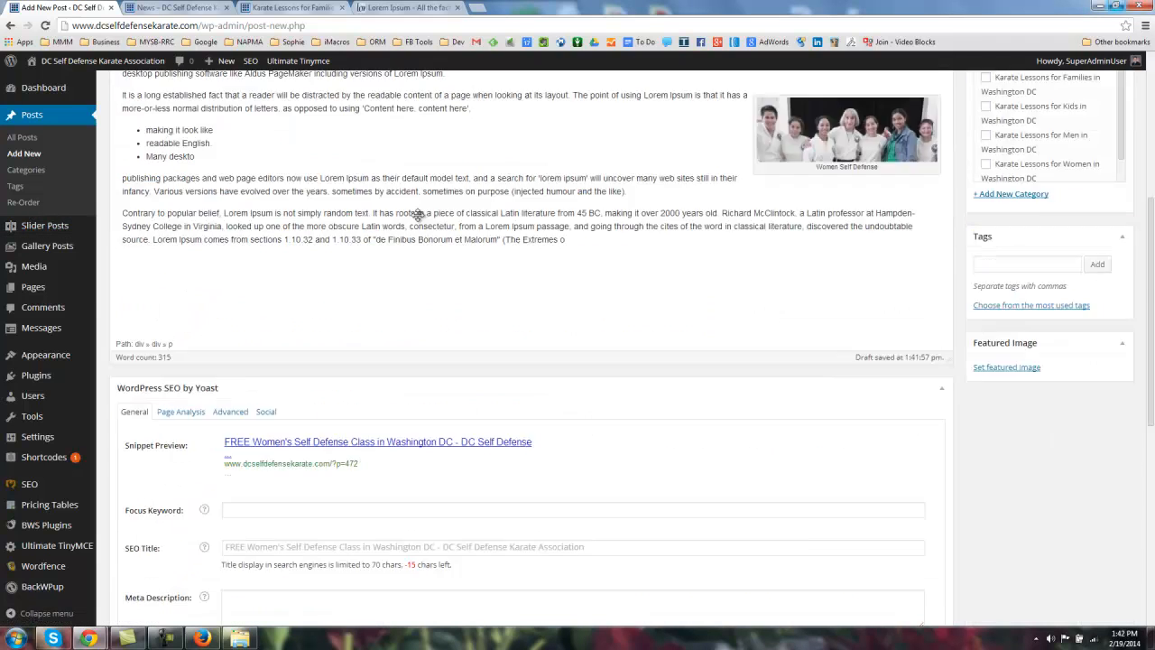
# Step: Paste 'FREE Women's Self Defense Class in Washington DC' into the Focus Keyword field
pyautogui.click(256, 269)
pyautogui.hotkey('ctrl', 'v')
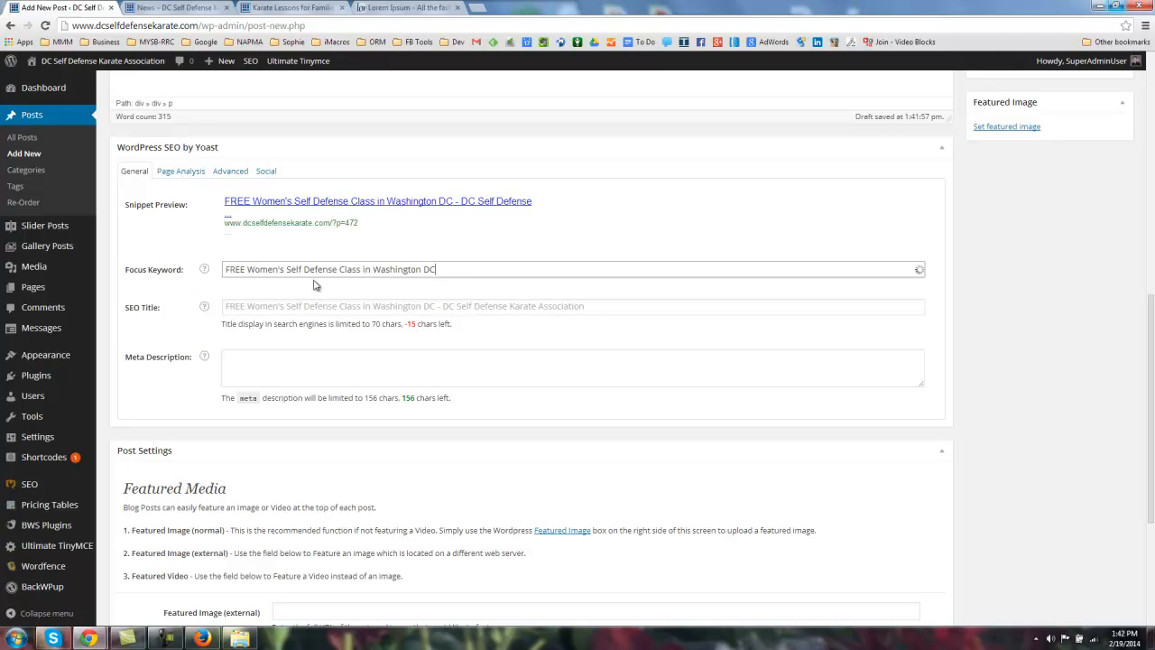
pyautogui.click(146, 282)
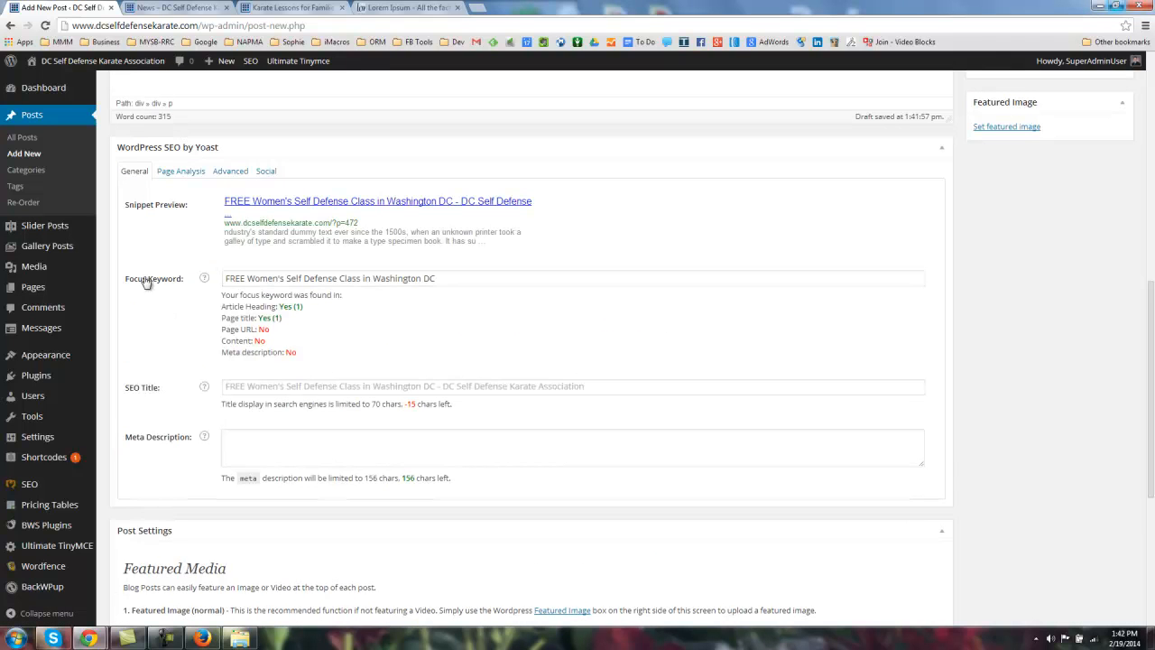
# Step: Highlight the focus keyword, keyword results and Snippet Preview label to point them out
pyautogui.moveTo(227, 277); pyautogui.dragTo(448, 280)
pyautogui.hotkey('ctrl', 'c')
pyautogui.click(168, 332)
pyautogui.moveTo(136, 393); pyautogui.dragTo(172, 391)
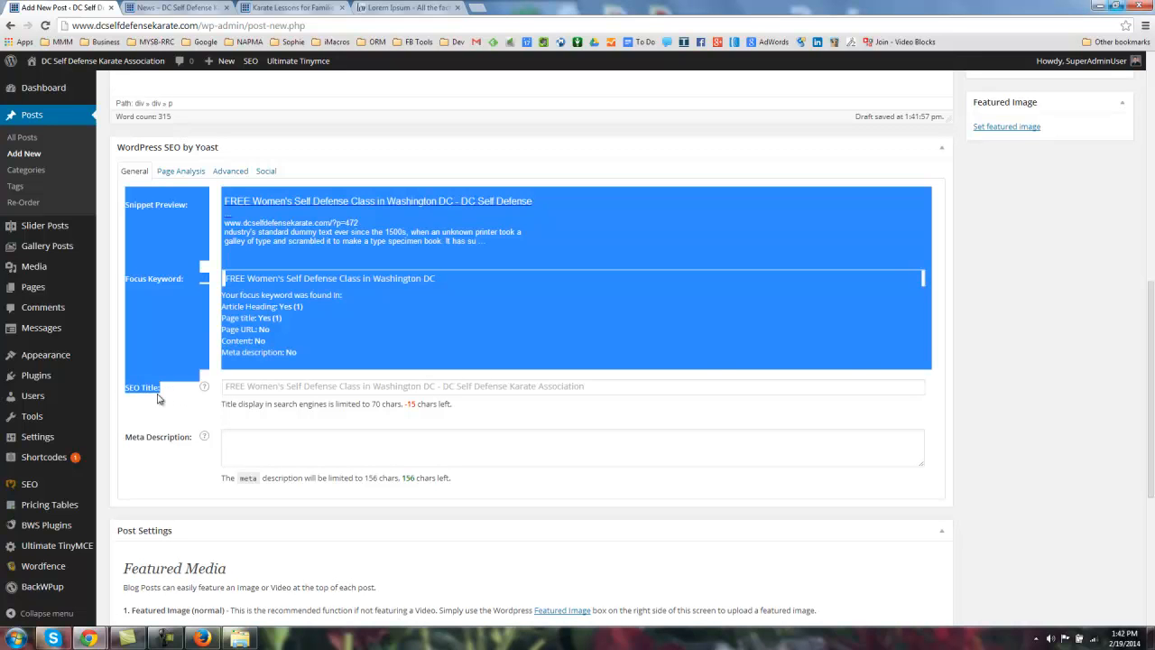
pyautogui.click(161, 394)
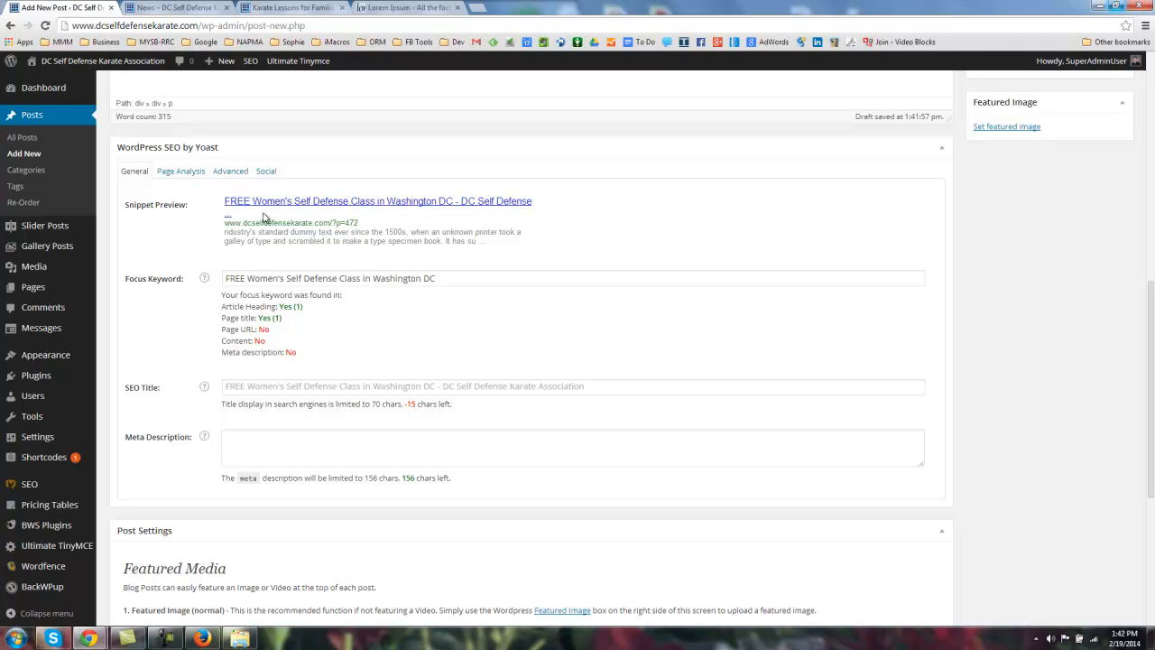
pyautogui.moveTo(124, 207); pyautogui.dragTo(192, 211)
pyautogui.click(192, 211)
# Step: Paste 'FREE Women's Self Defense Class in Washington DC' into the SEO Title field
pyautogui.click(258, 385)
pyautogui.hotkey('ctrl', 'v')
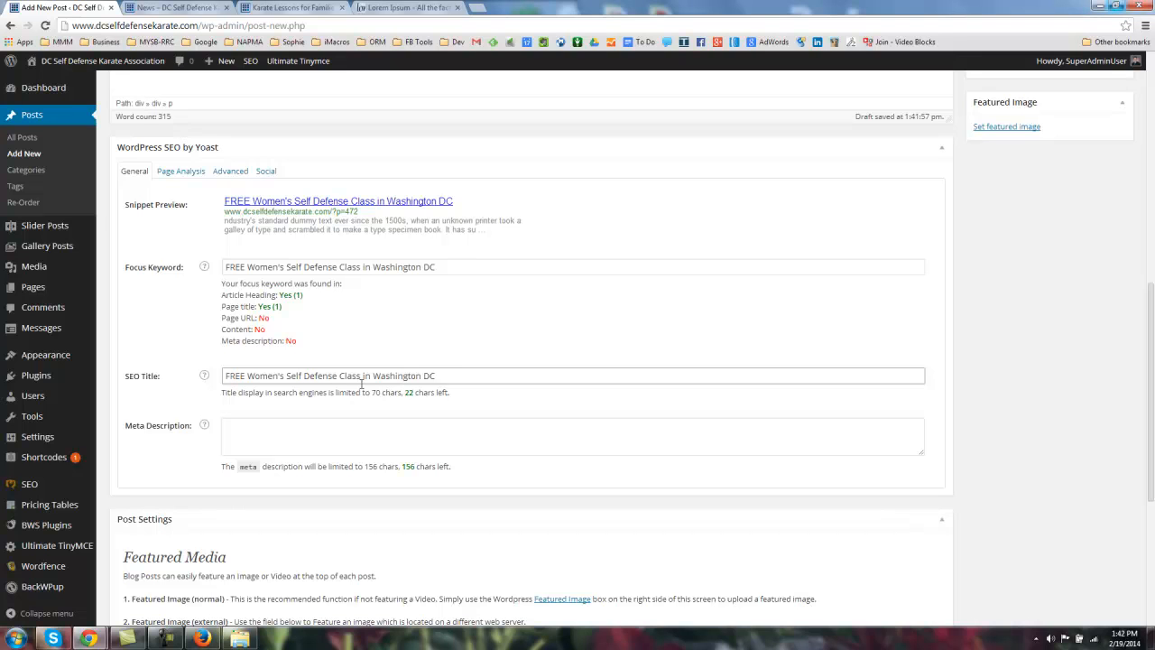
pyautogui.click(461, 347)
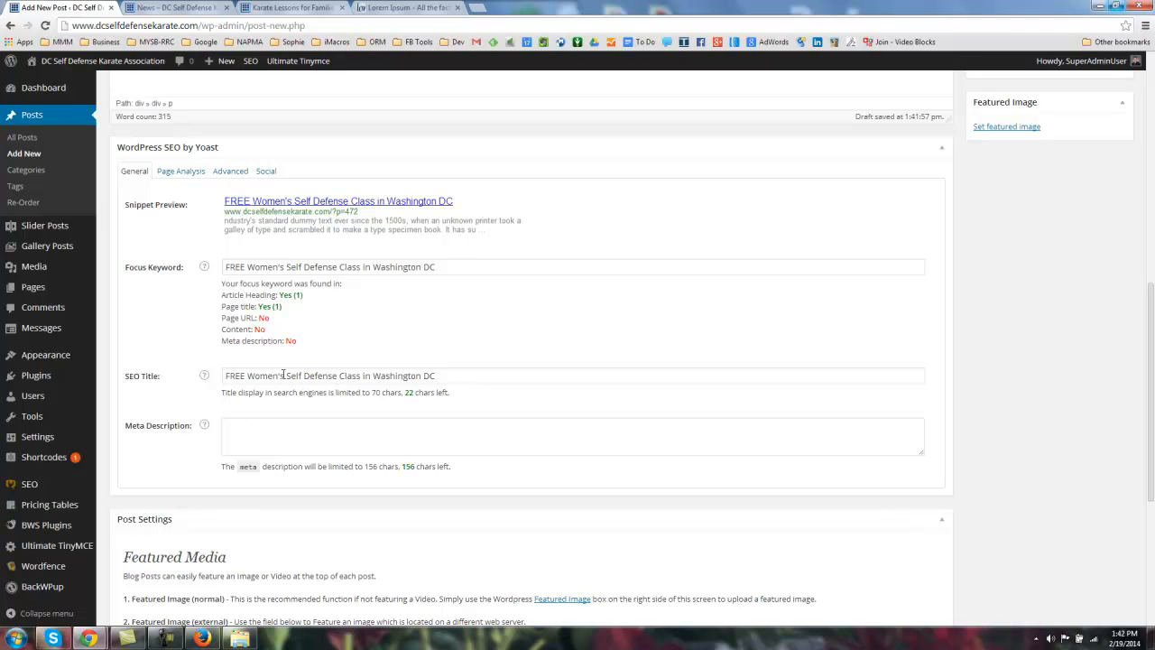
# Step: Highlight the SEO title, meta description length hint and snippet description to point them out
pyautogui.moveTo(439, 376); pyautogui.dragTo(252, 376)
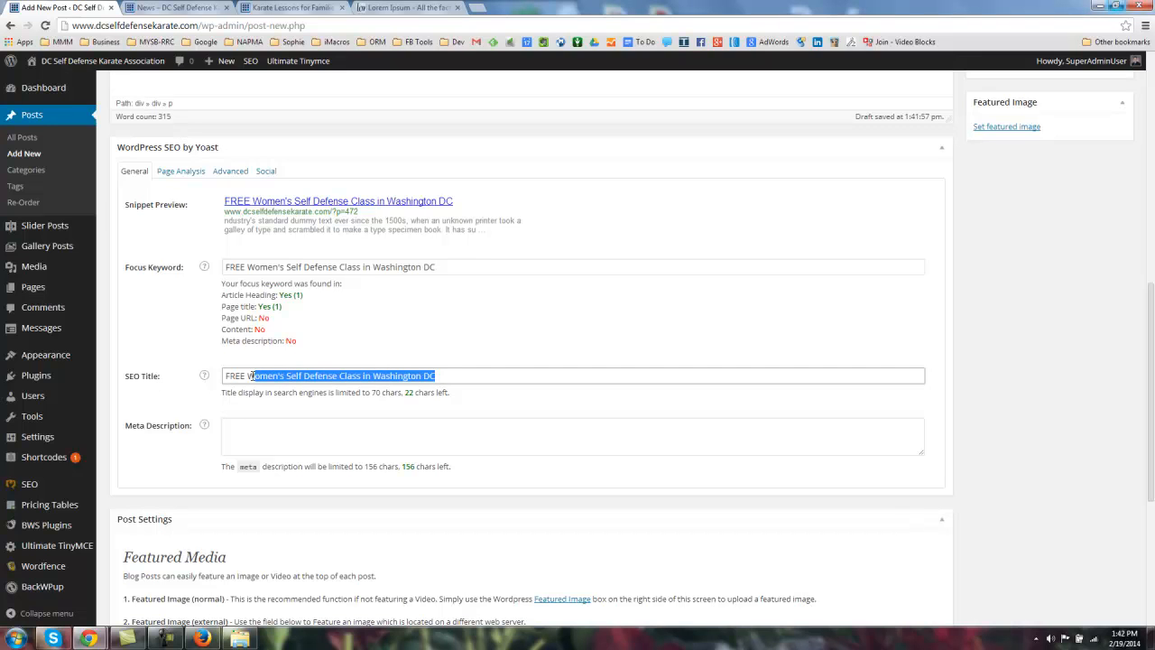
pyautogui.click(252, 377)
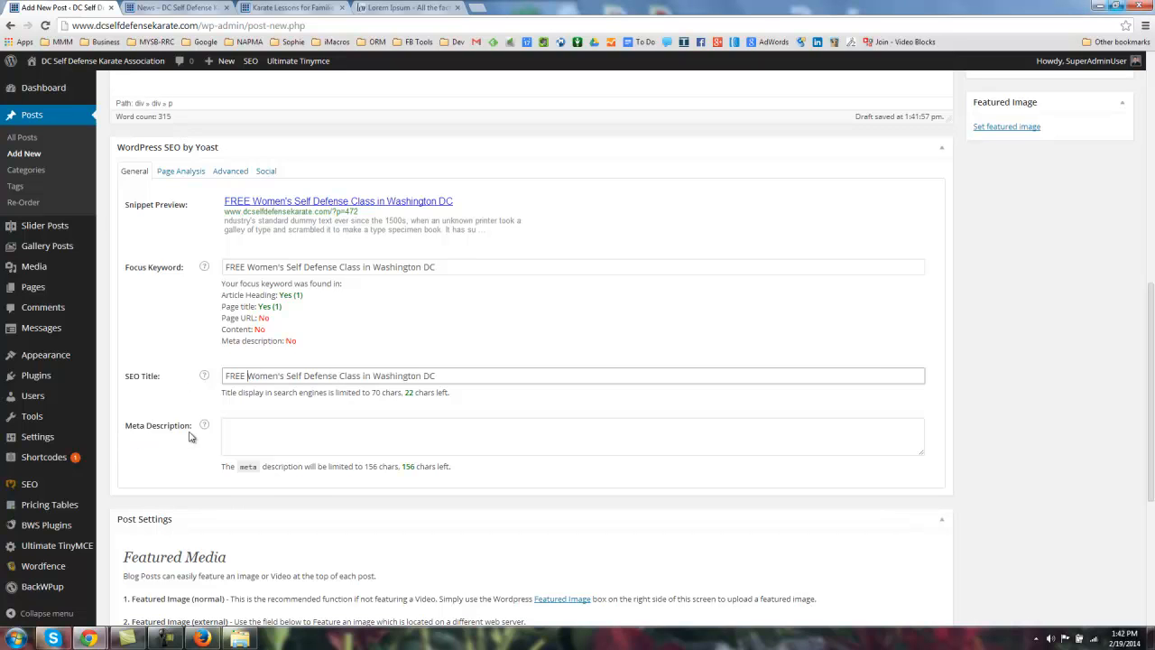
pyautogui.moveTo(360, 467); pyautogui.dragTo(401, 468)
pyautogui.click(351, 468)
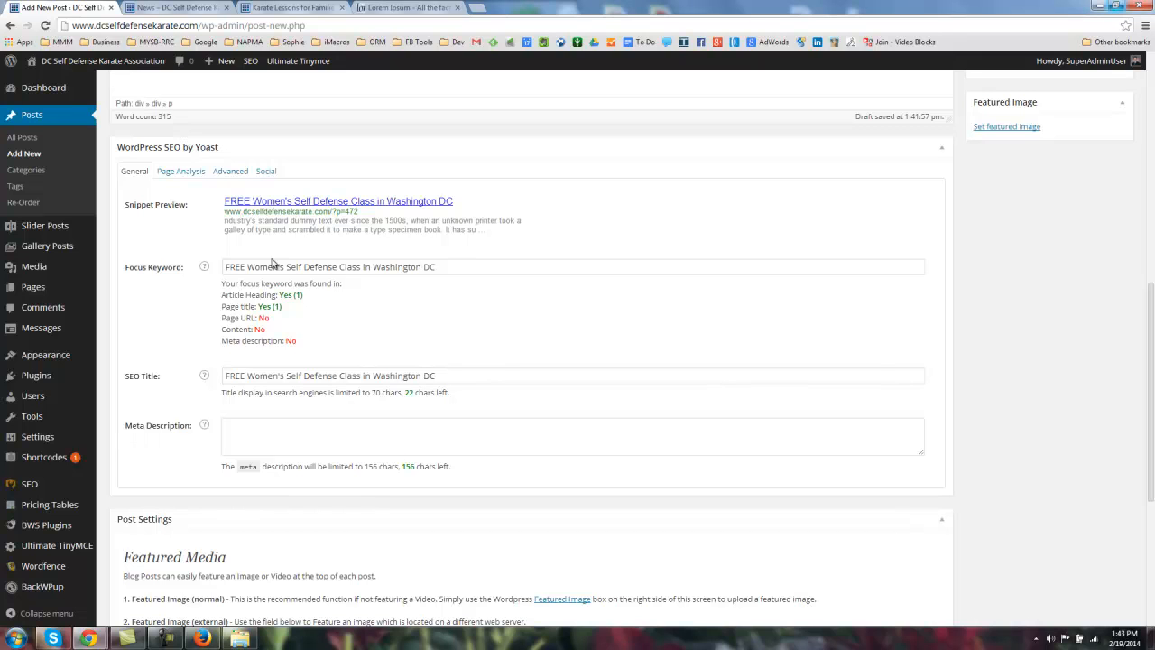
pyautogui.moveTo(225, 221); pyautogui.dragTo(499, 229)
pyautogui.click(320, 261)
pyautogui.moveTo(222, 221); pyautogui.dragTo(490, 234)
# Step: Write a meta description: the post title plus a FREE Session call-to-action with phone number to reserve your space
pyautogui.click(299, 443)
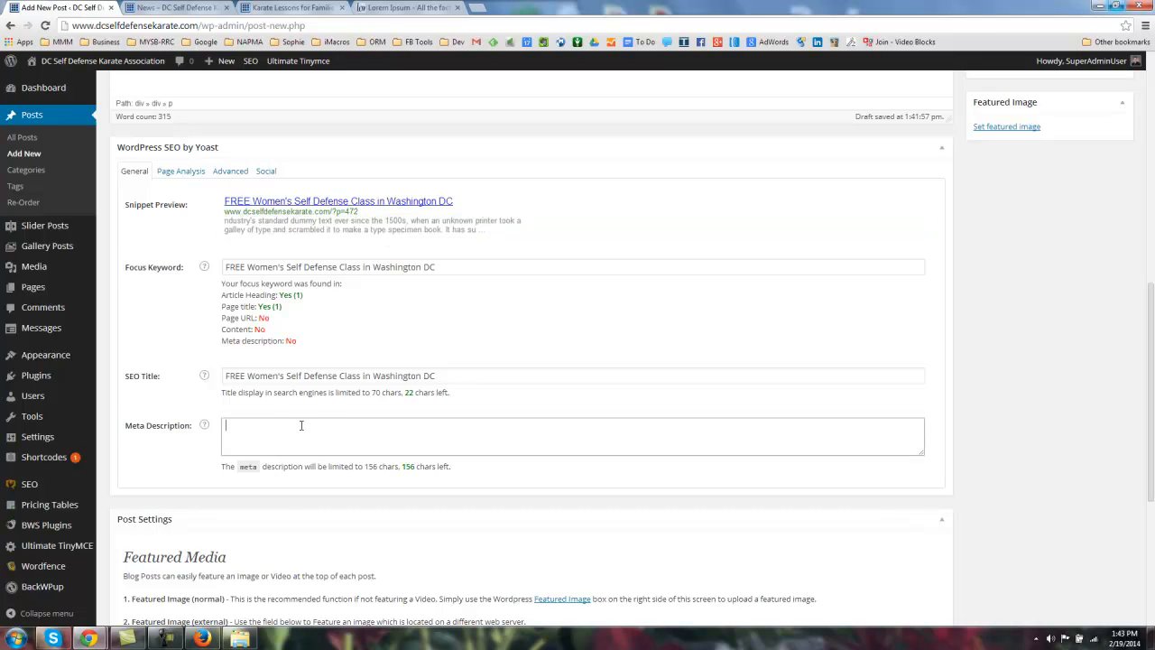
pyautogui.hotkey('ctrl', 'v')
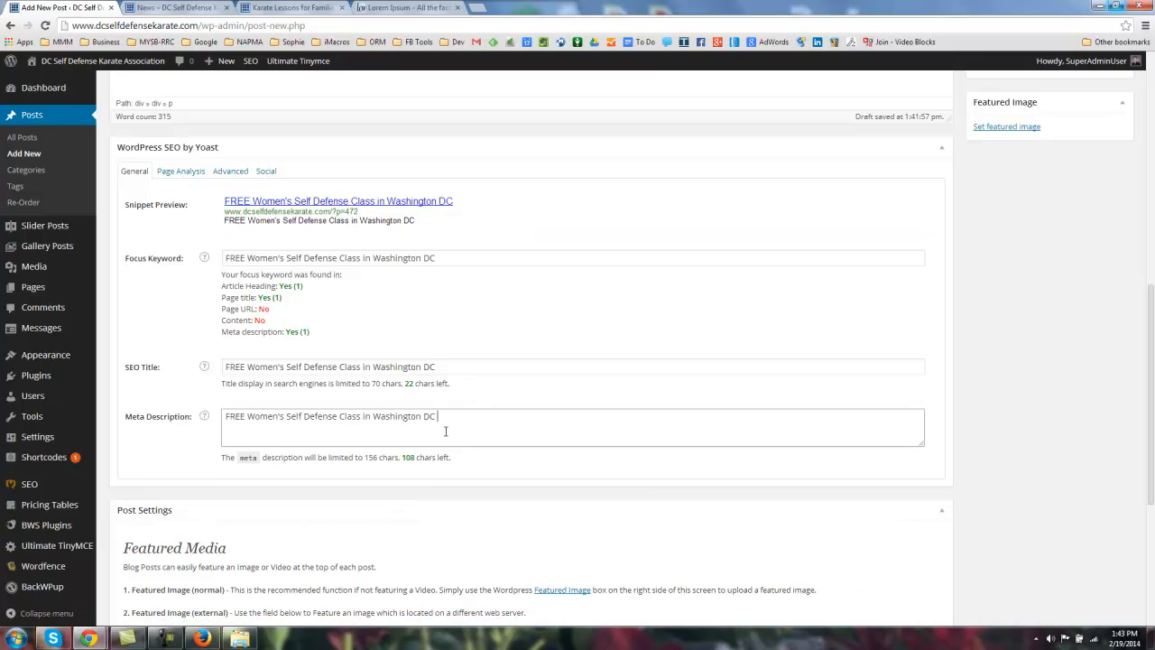
pyautogui.write('- FREE')
pyautogui.write(' Sesion')
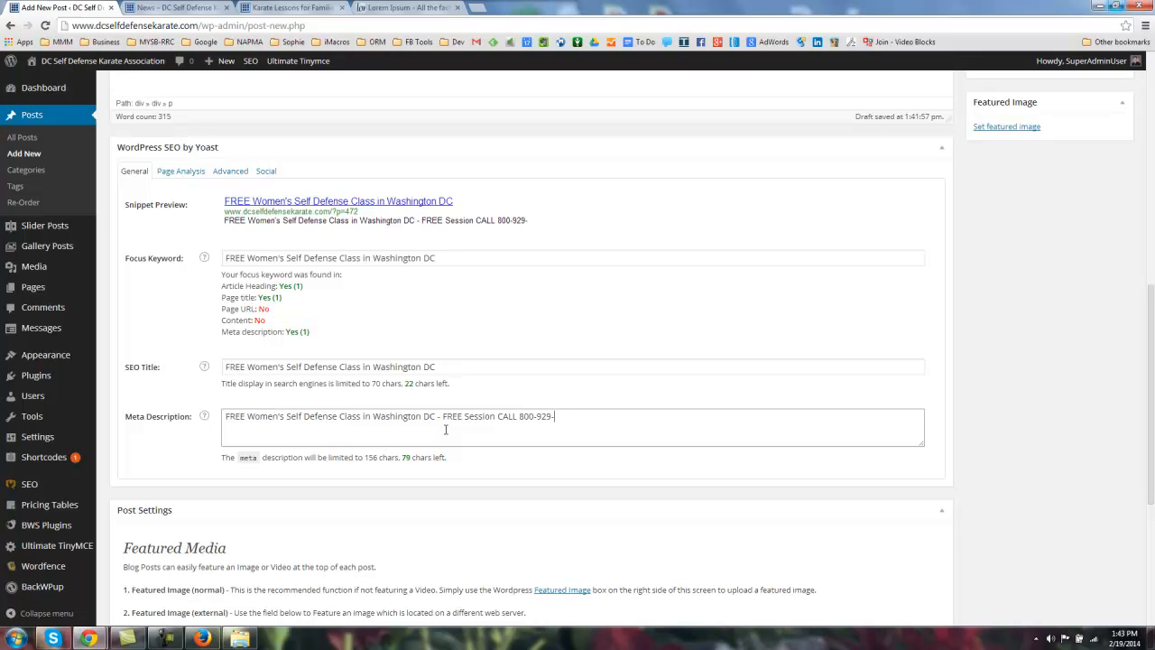
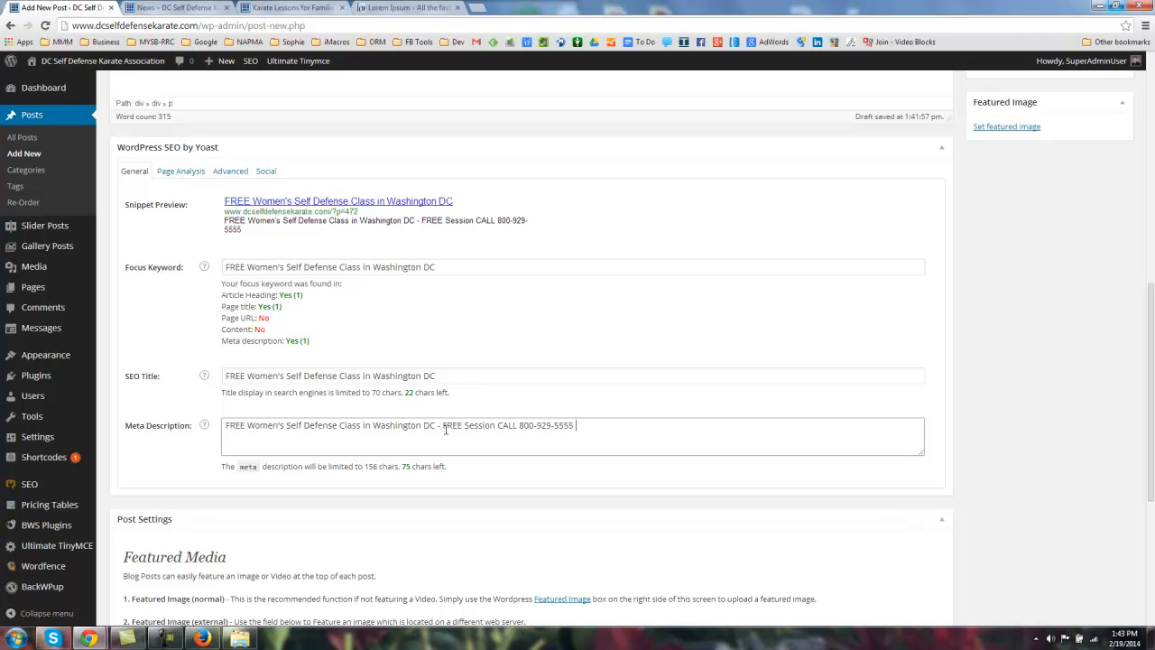
pyautogui.write(' to ')
pyautogui.write('reques')
pyautogui.write('t wo')
pyautogui.press('BackSpace')
pyautogui.press('BackSpace')
pyautogui.press('BackSpace')
pyautogui.press('BackSpace')
pyautogui.press('BackSpace')
pyautogui.press('BackSpace')
pyautogui.press('BackSpace')
pyautogui.press('BackSpace')
pyautogui.press('BackSpace')
pyautogui.write('spea')
pyautogui.press('BackSpace')
pyautogui.press('BackSpace')
pyautogui.press('BackSpace')
pyautogui.press('BackSpace')
pyautogui.press('BackSpace')
pyautogui.press('BackSpace')
pyautogui.press('BackSpace')
pyautogui.write('server your spa')
pyautogui.press('BackSpace')
pyautogui.press('BackSpace')
pyautogui.write('o')
pyautogui.press('BackSpace')
pyautogui.write('pac.')
pyautogui.press('BackSpace')
pyautogui.write('e.')
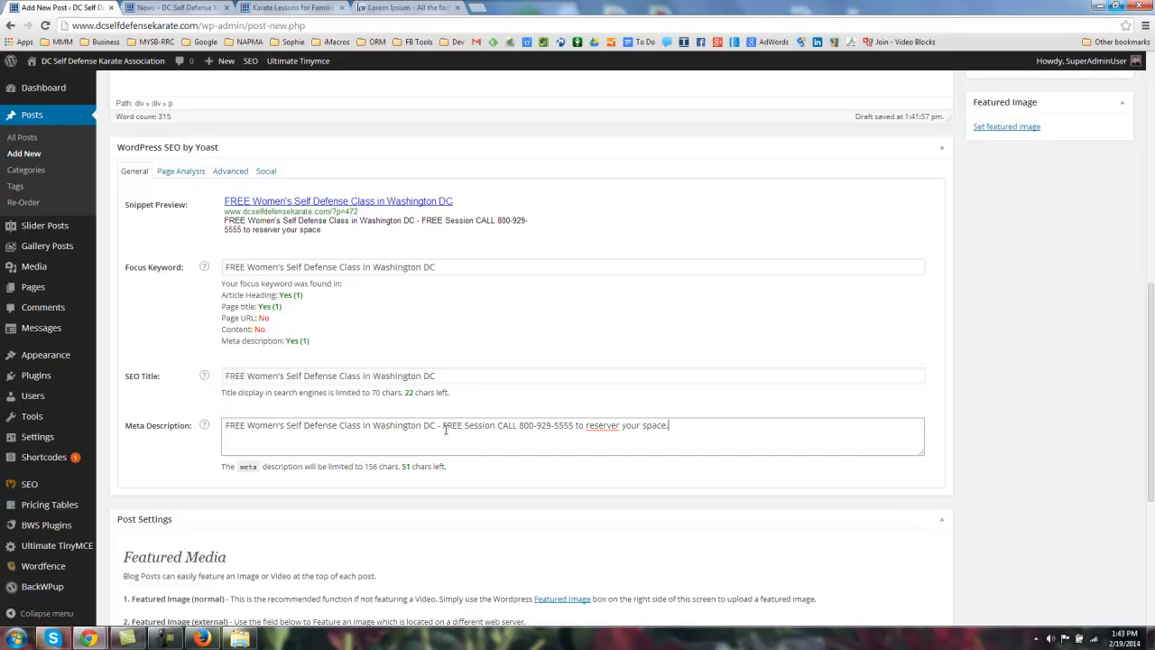
# Step: Correct 'reserver' to 'reserve' from spelling suggestions and point out the characters-left count
pyautogui.rightClick(603, 424)
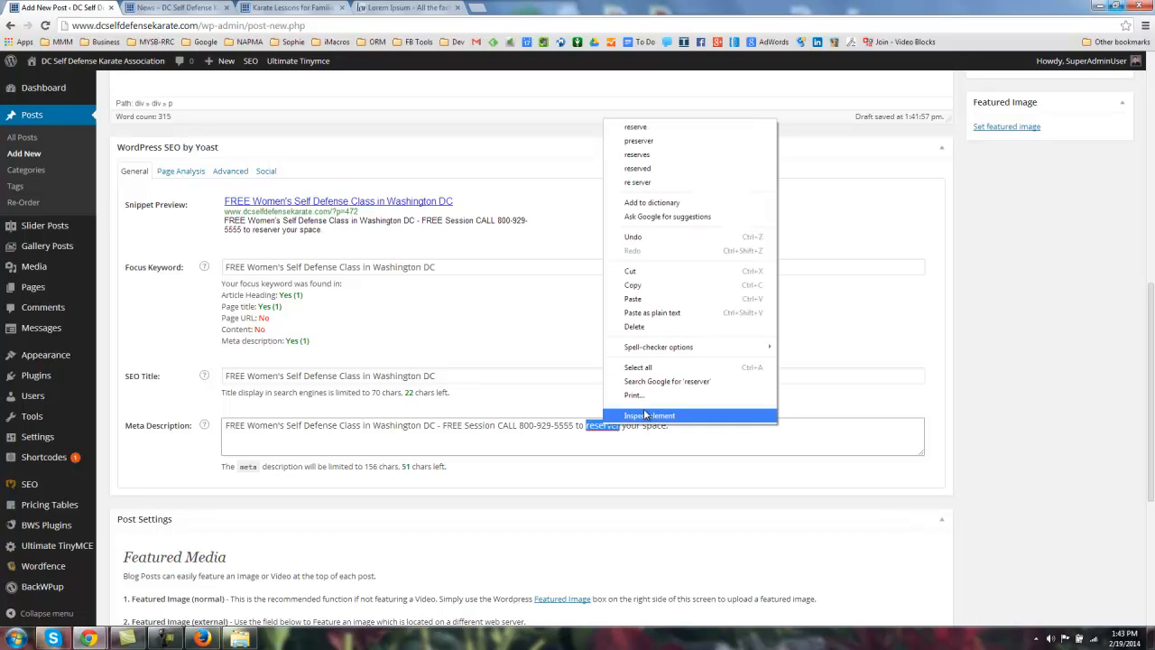
pyautogui.click(643, 125)
pyautogui.moveTo(361, 468); pyautogui.dragTo(440, 469)
pyautogui.click(274, 436)
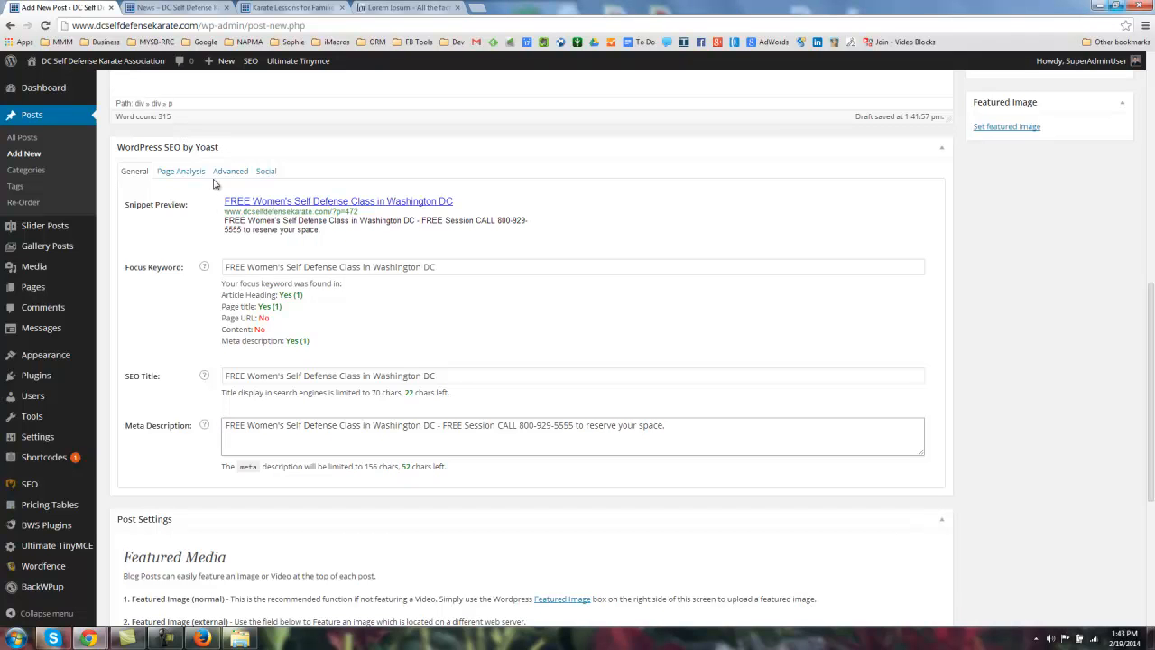
pyautogui.moveTo(226, 221); pyautogui.dragTo(316, 231)
pyautogui.click(311, 231)
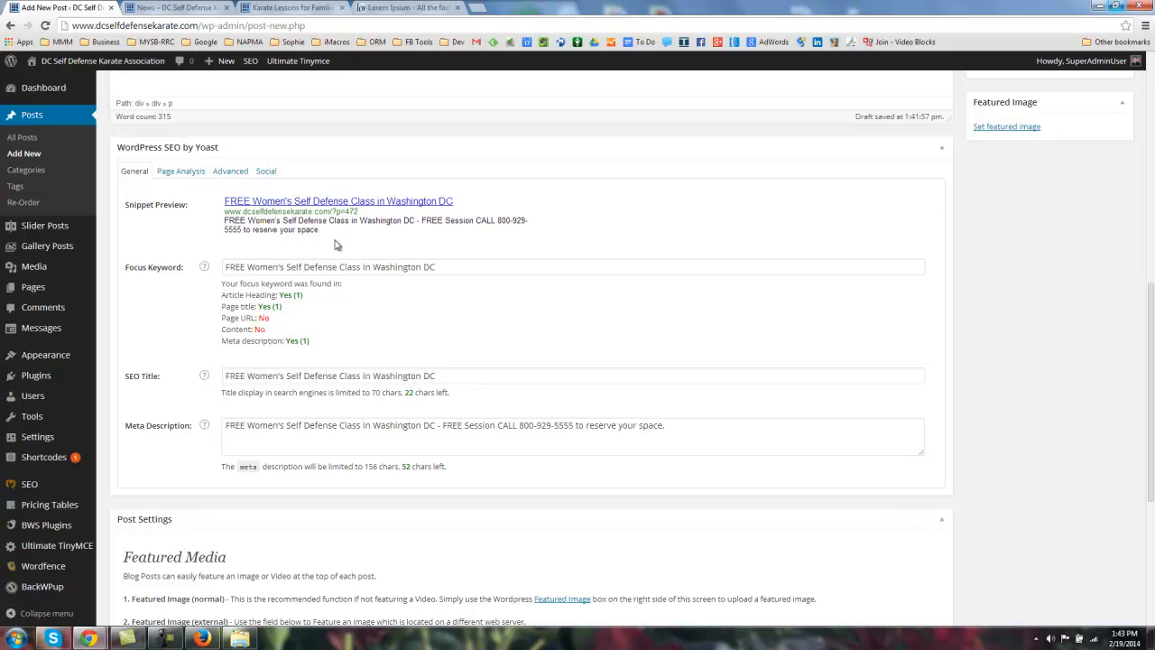
pyautogui.moveTo(416, 425); pyautogui.dragTo(577, 438)
pyautogui.click(519, 350)
pyautogui.moveTo(422, 221); pyautogui.dragTo(429, 242)
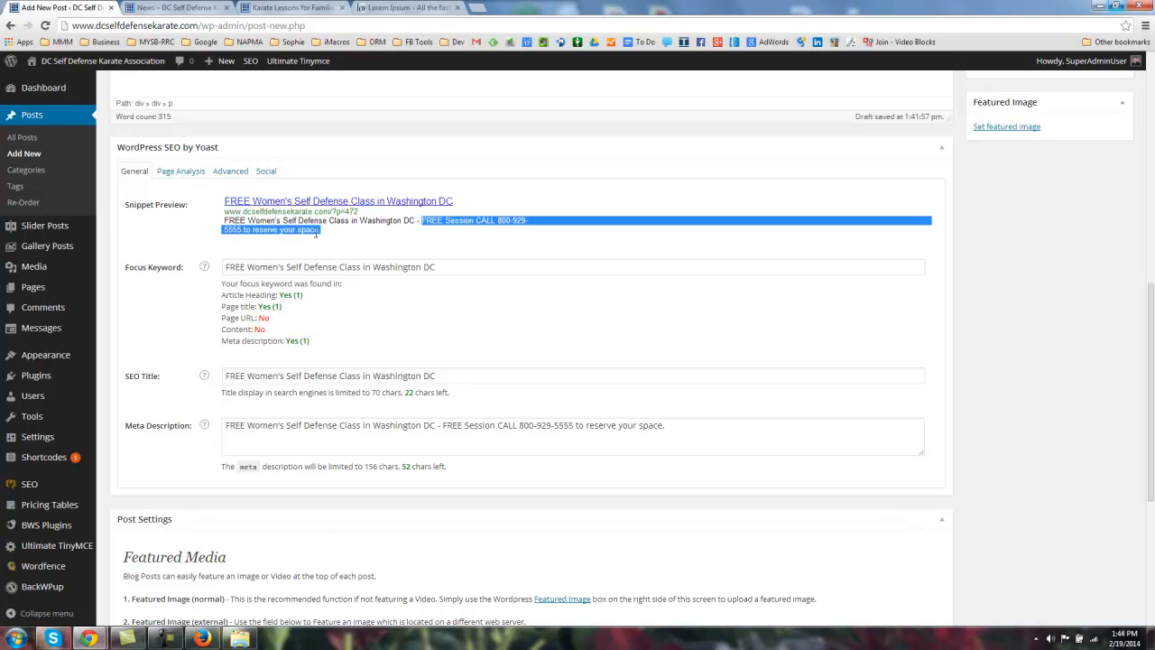
pyautogui.click(283, 229)
pyautogui.moveTo(226, 221); pyautogui.dragTo(330, 237)
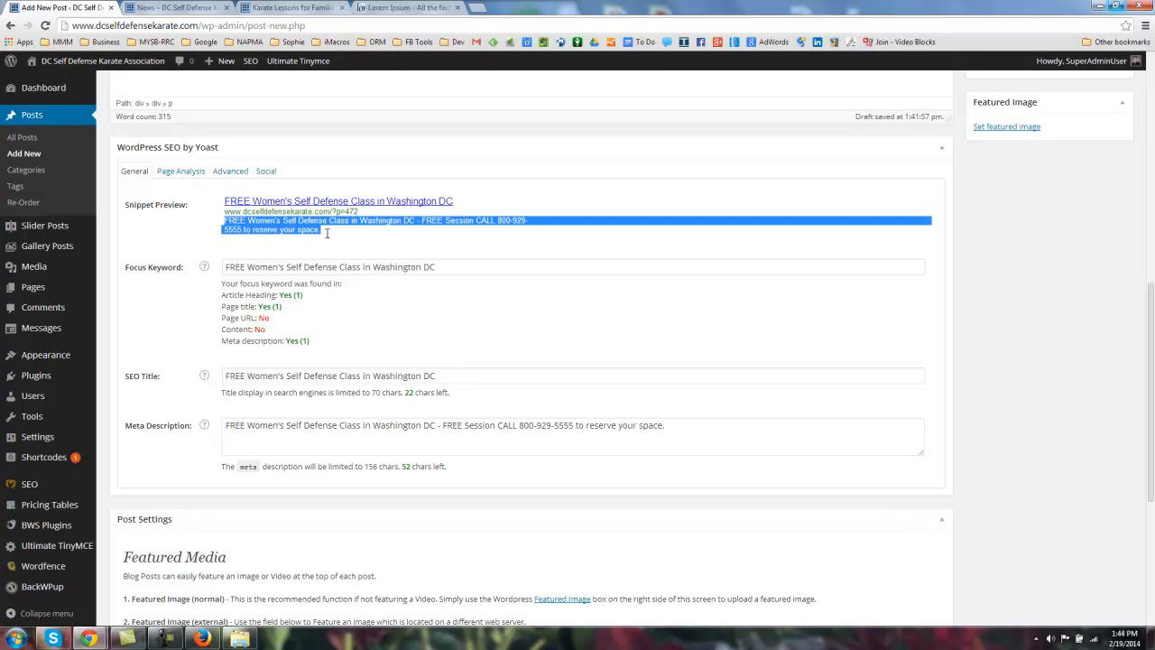
pyautogui.click(286, 245)
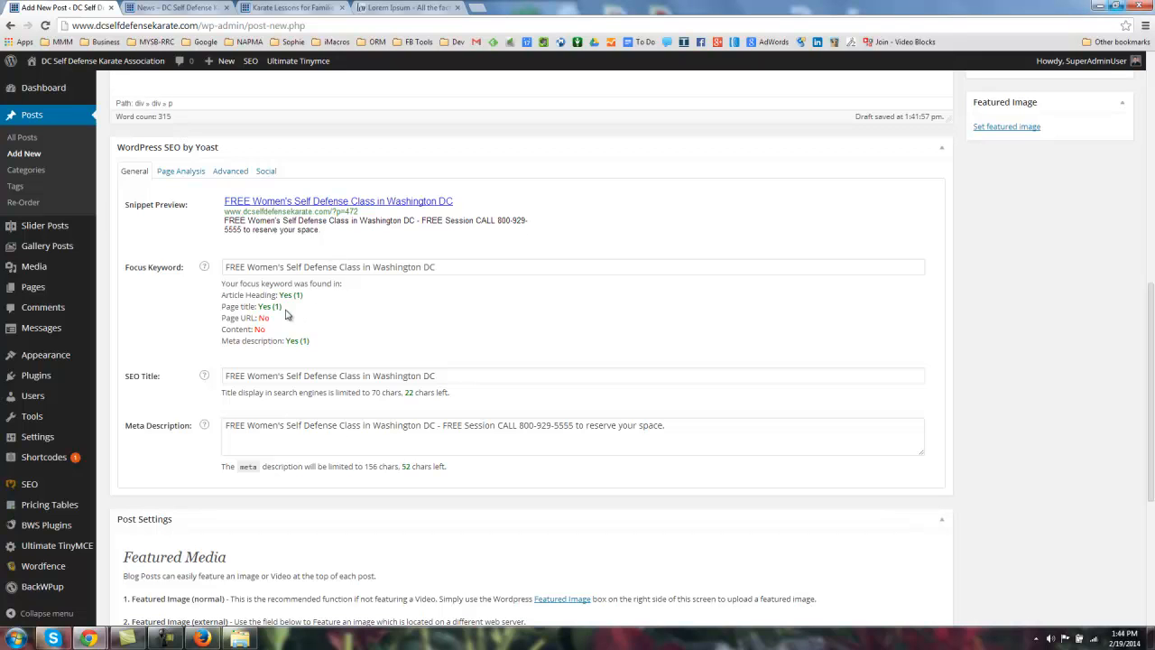
pyautogui.moveTo(222, 284); pyautogui.dragTo(335, 352)
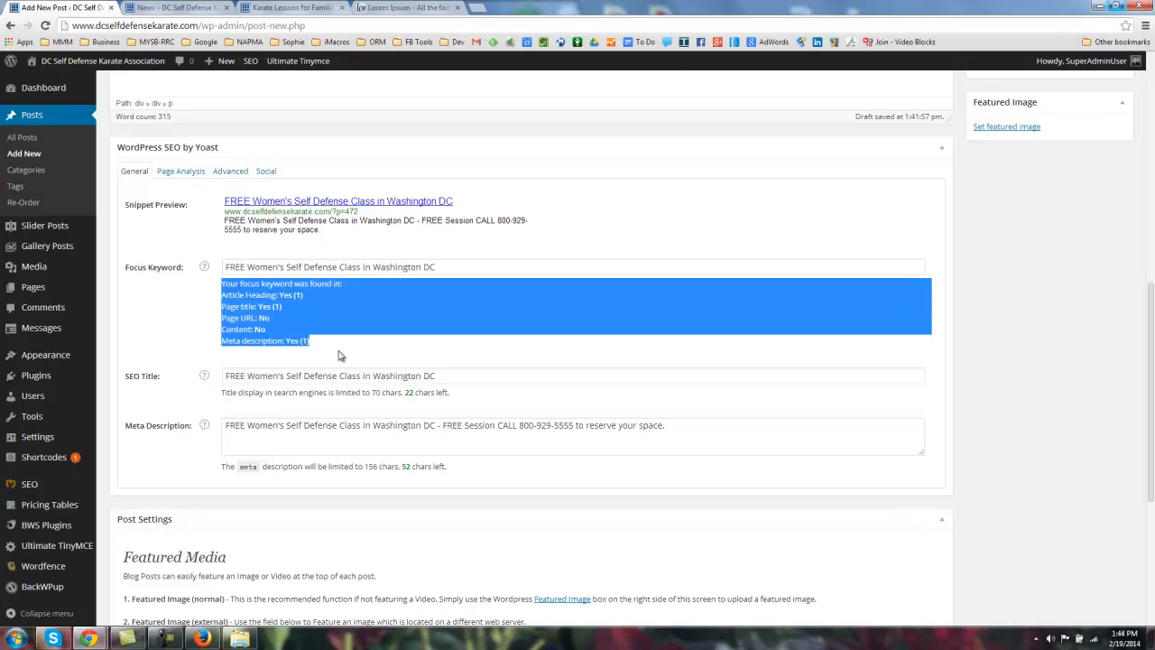
pyautogui.click(242, 301)
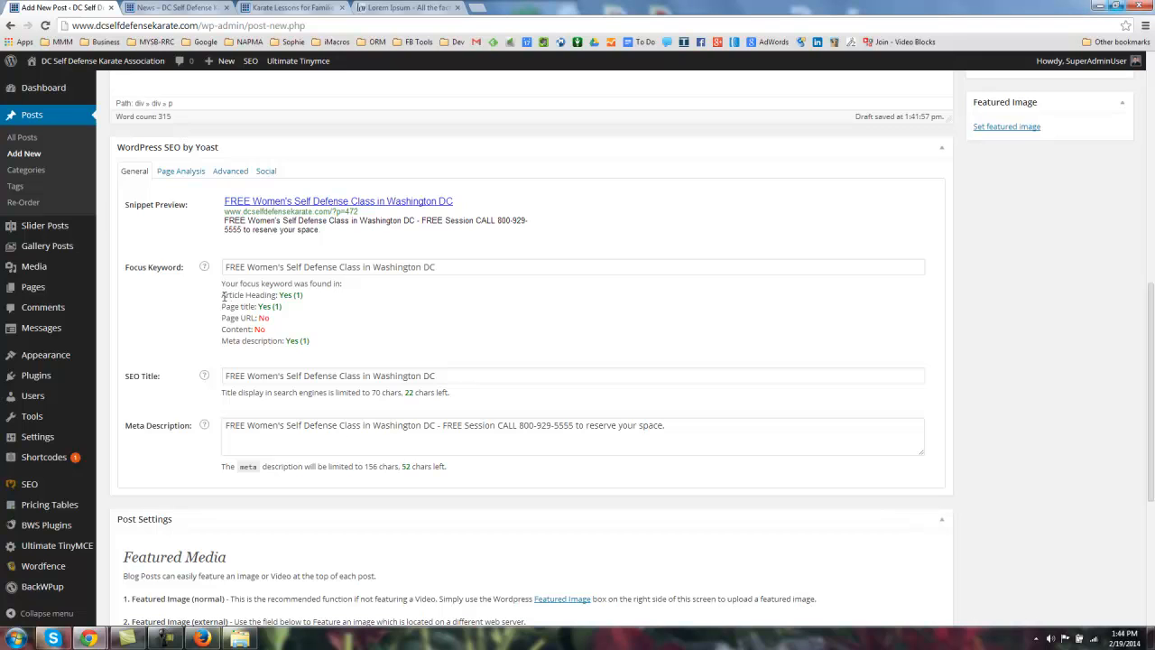
pyautogui.moveTo(225, 296); pyautogui.dragTo(316, 304)
pyautogui.click(218, 263)
pyautogui.moveTo(226, 265); pyautogui.dragTo(444, 269)
pyautogui.click(235, 306)
pyautogui.moveTo(259, 307); pyautogui.dragTo(304, 312)
pyautogui.click(285, 300)
pyautogui.moveTo(236, 318); pyautogui.dragTo(275, 323)
pyautogui.click(257, 321)
pyautogui.tripleClick(233, 330)
pyautogui.click(263, 306)
pyautogui.moveTo(230, 267); pyautogui.dragTo(405, 273)
pyautogui.hotkey('ctrl', 'c')
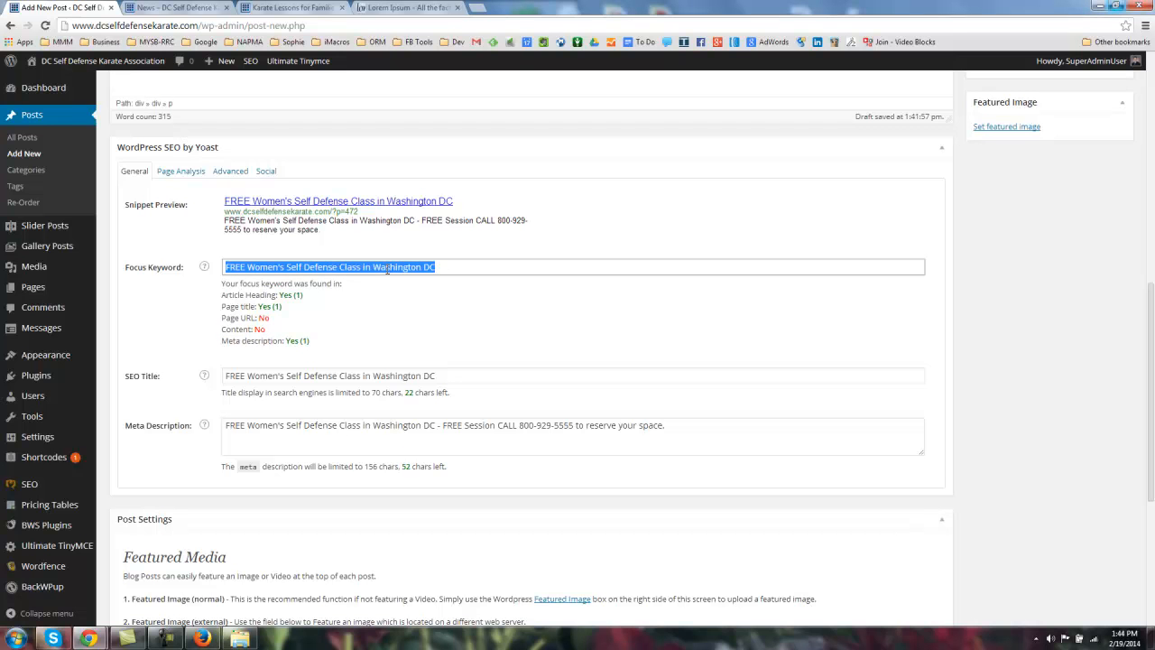
# Step: Insert the keyword phrase followed by ' - ' before the 'It was popularised' paragraph
pyautogui.click(222, 325)
pyautogui.scroll(3, 220, 365)
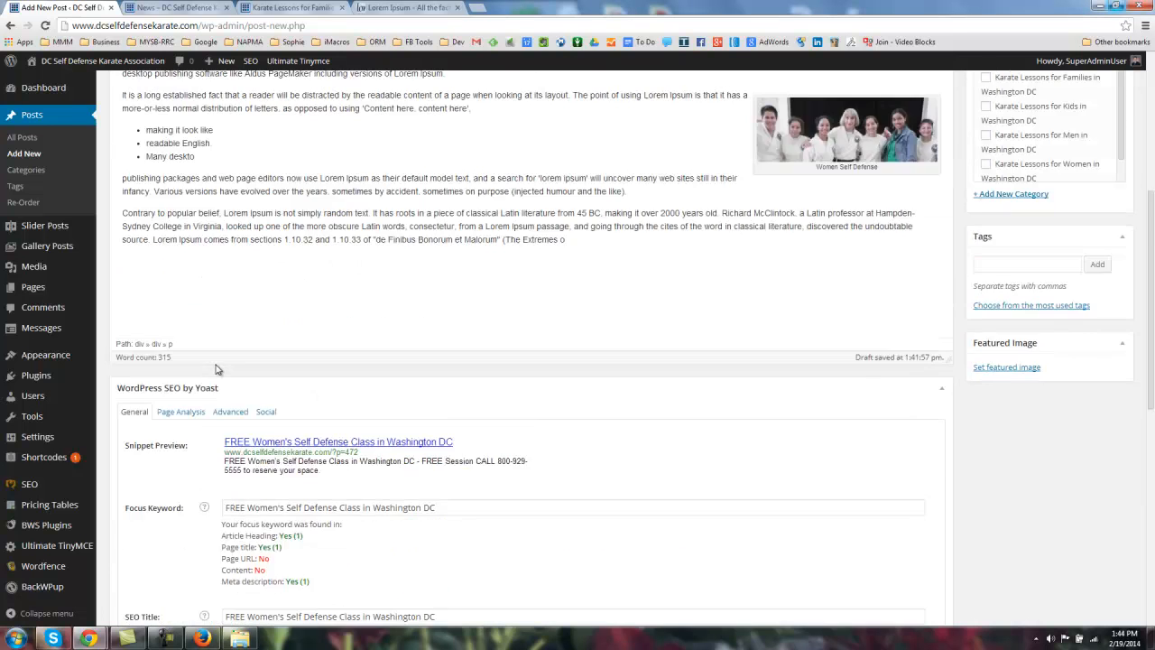
pyautogui.moveTo(303, 156); pyautogui.dragTo(357, 431)
pyautogui.scroll(2, 424, 330)
pyautogui.click(372, 368)
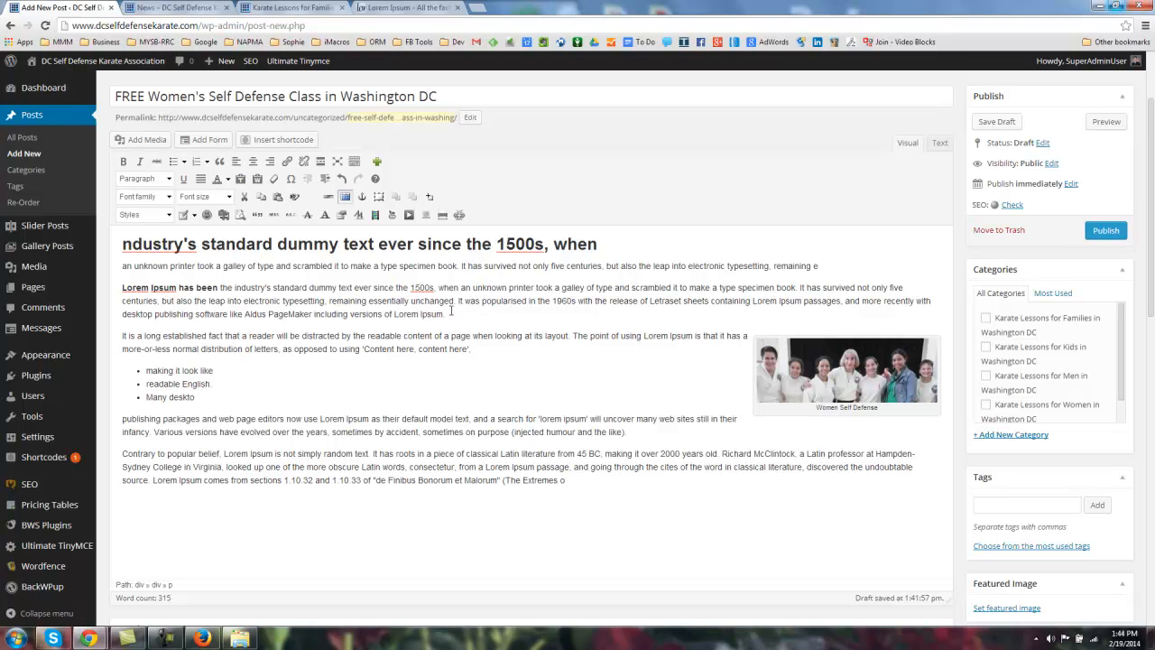
pyautogui.click(459, 301)
pyautogui.press('Return')
pyautogui.press('Return')
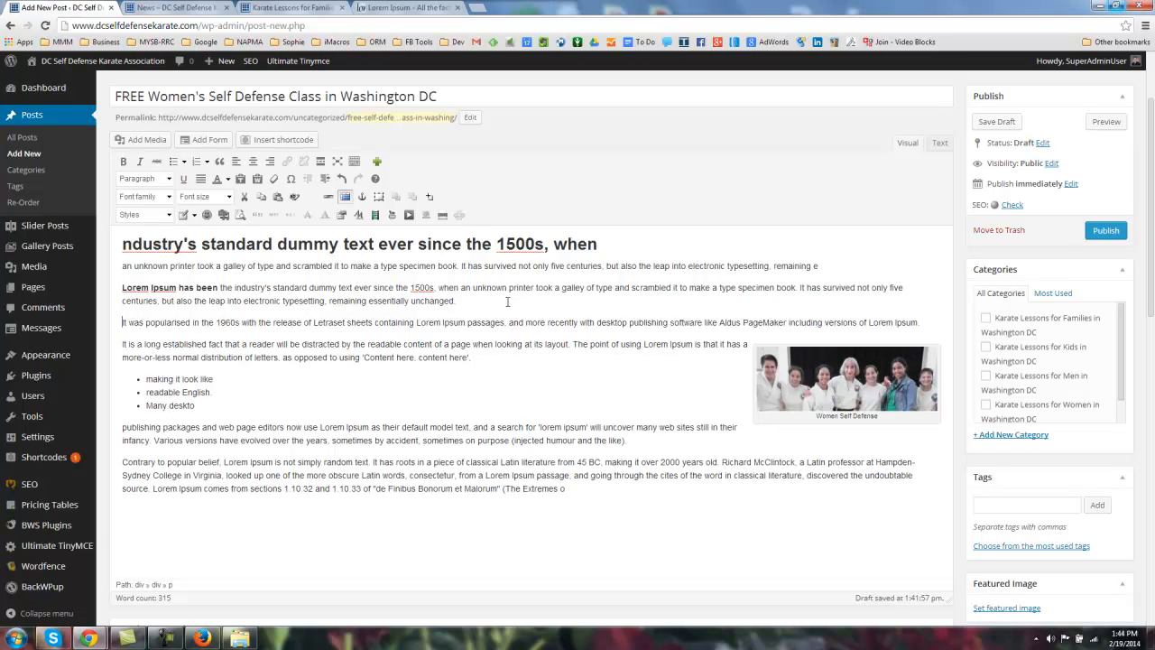
pyautogui.press('BackSpace')
pyautogui.hotkey('ctrl', 'v')
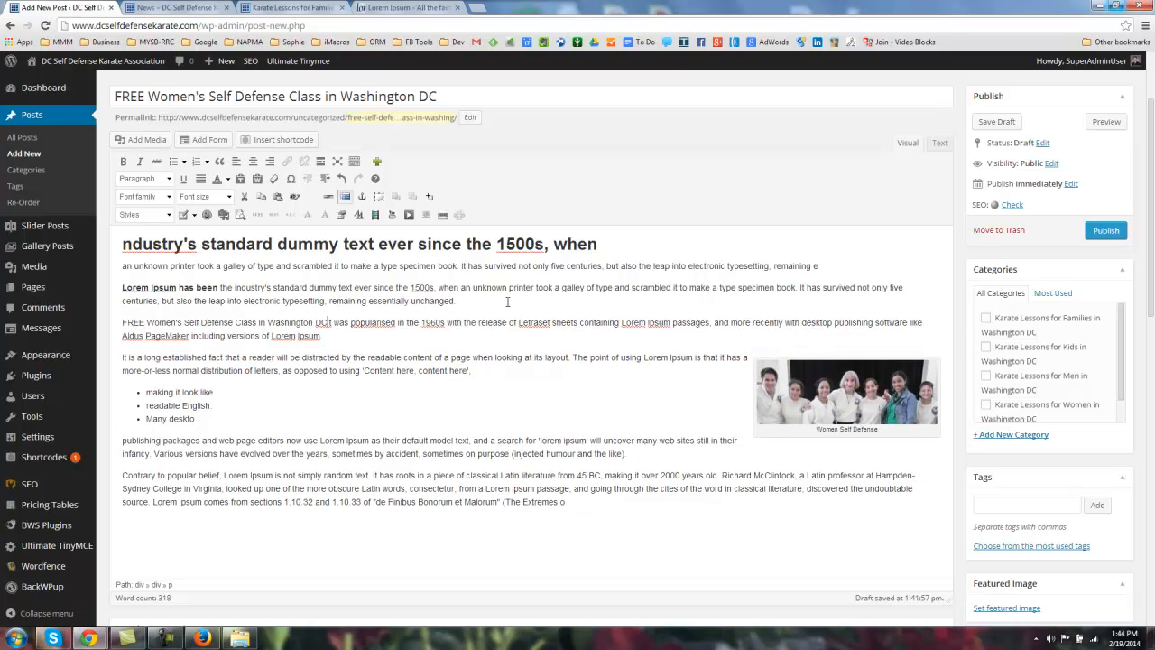
pyautogui.write('-')
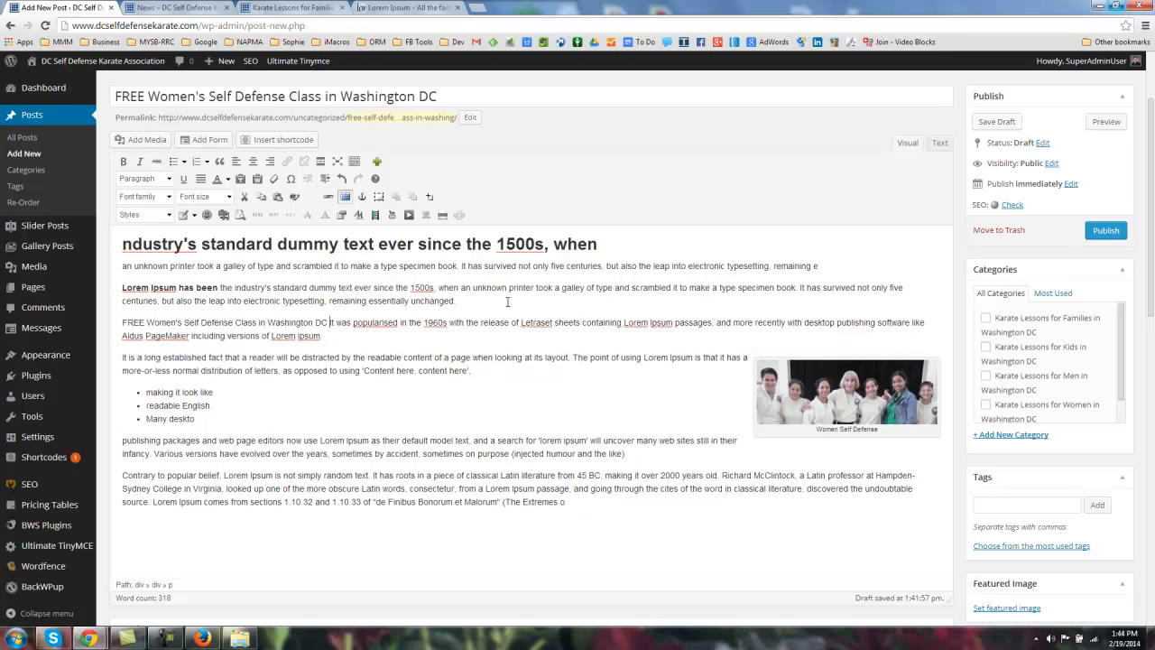
# Step: Insert the phrase with a dash before 'Various' and add it as a new closing paragraph
pyautogui.click(156, 453)
pyautogui.hotkey('ctrl', 'v')
pyautogui.write('-')
pyautogui.scroll(-1, 450, 469)
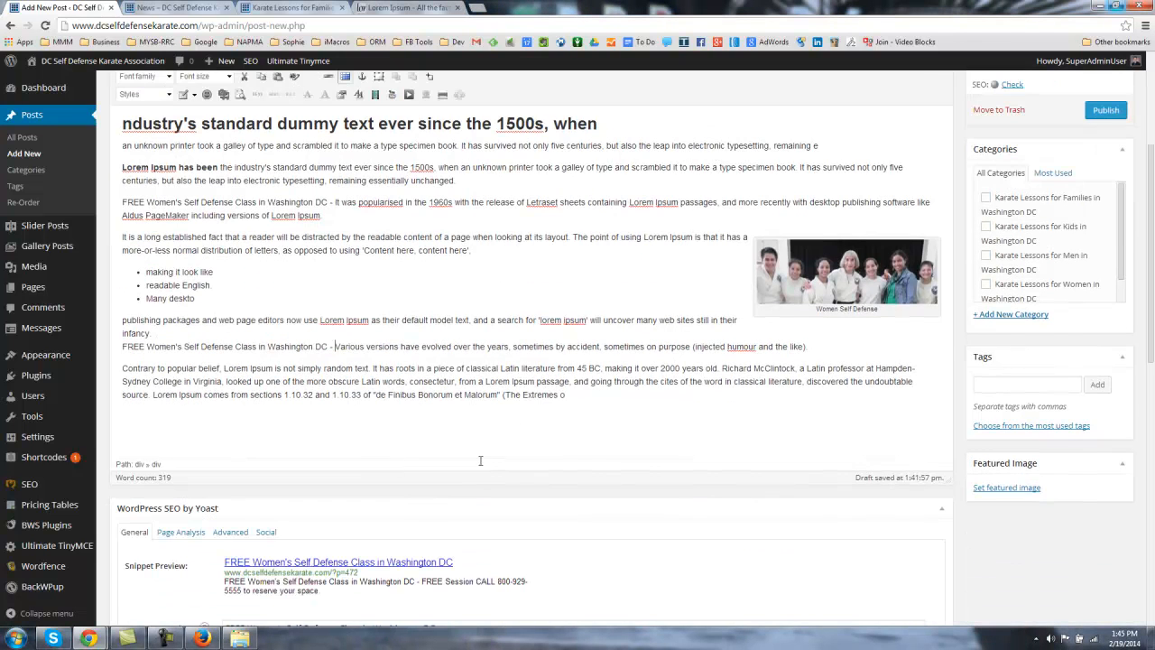
pyautogui.click(571, 396)
pyautogui.press('Return')
pyautogui.hotkey('ctrl', 'v')
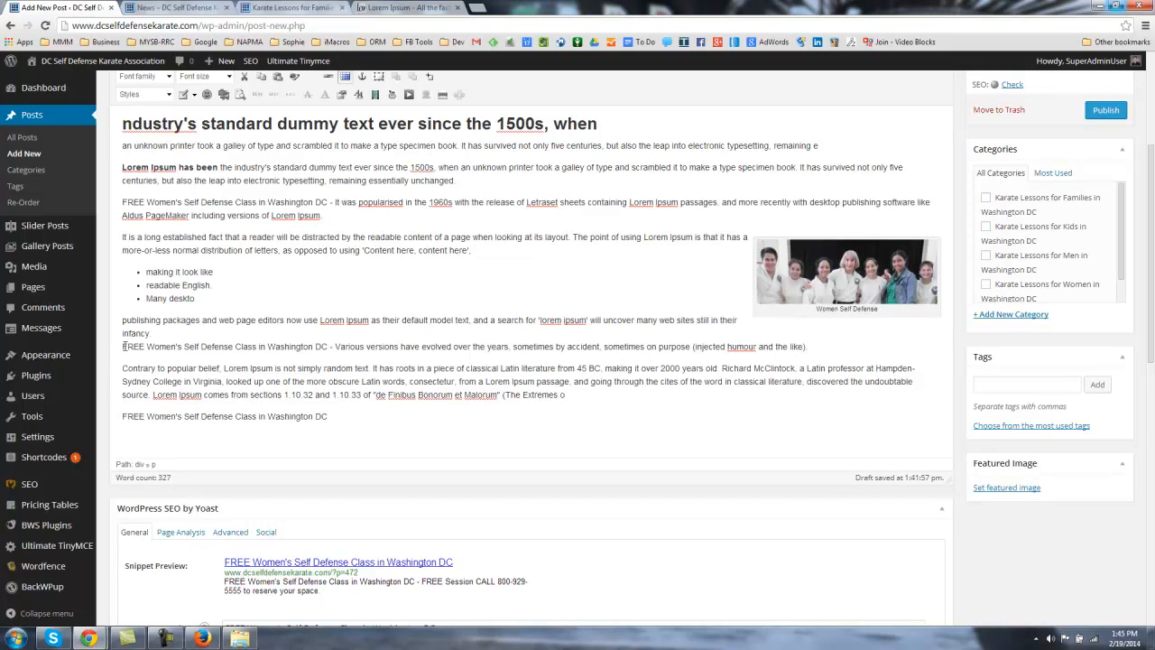
# Step: Highlight the post title ending and the body text to review the keyword insertions
pyautogui.scroll(-2, 126, 346)
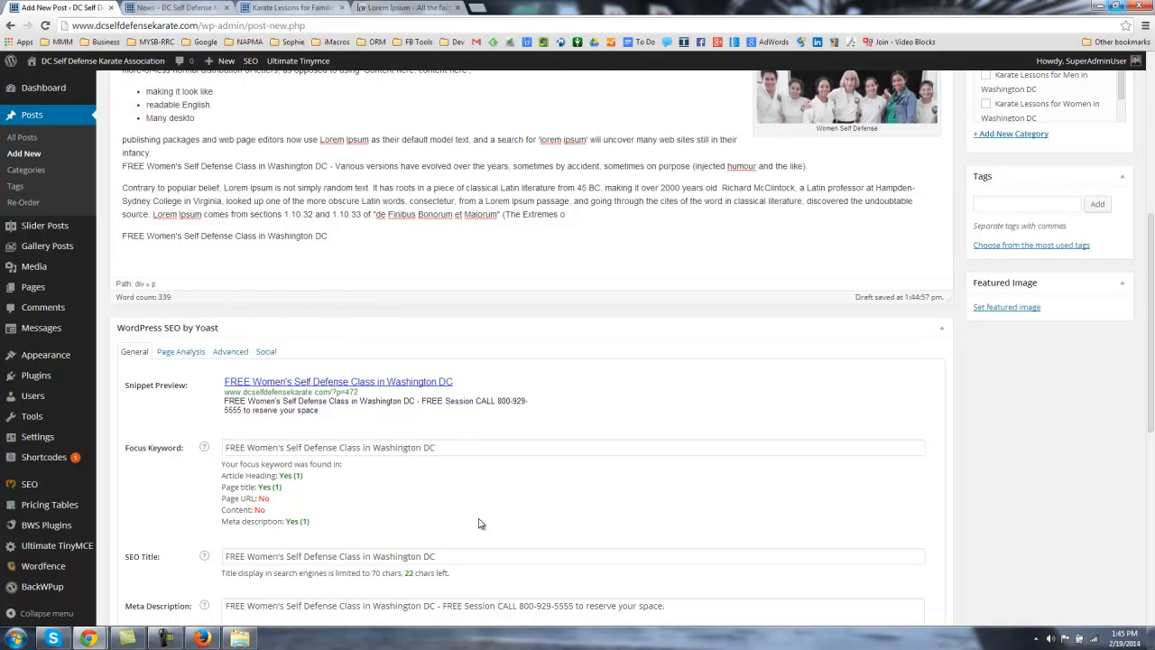
pyautogui.scroll(5, 508, 502)
pyautogui.moveTo(294, 217); pyautogui.dragTo(442, 214)
pyautogui.scroll(-2, 509, 451)
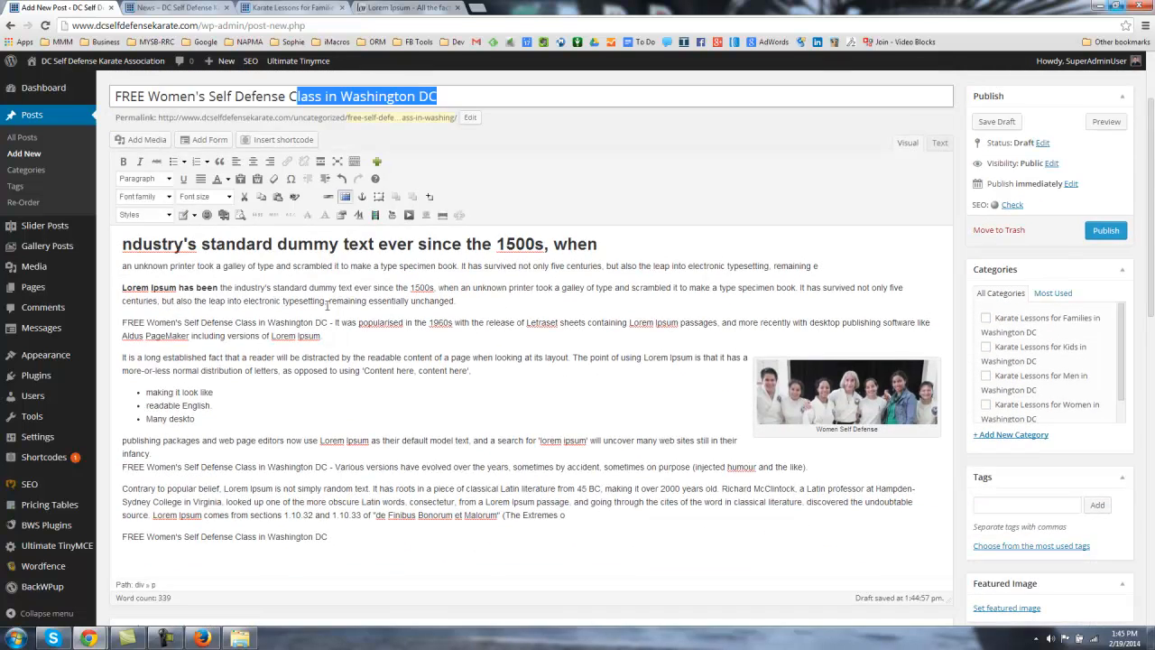
pyautogui.moveTo(341, 244); pyautogui.dragTo(425, 420)
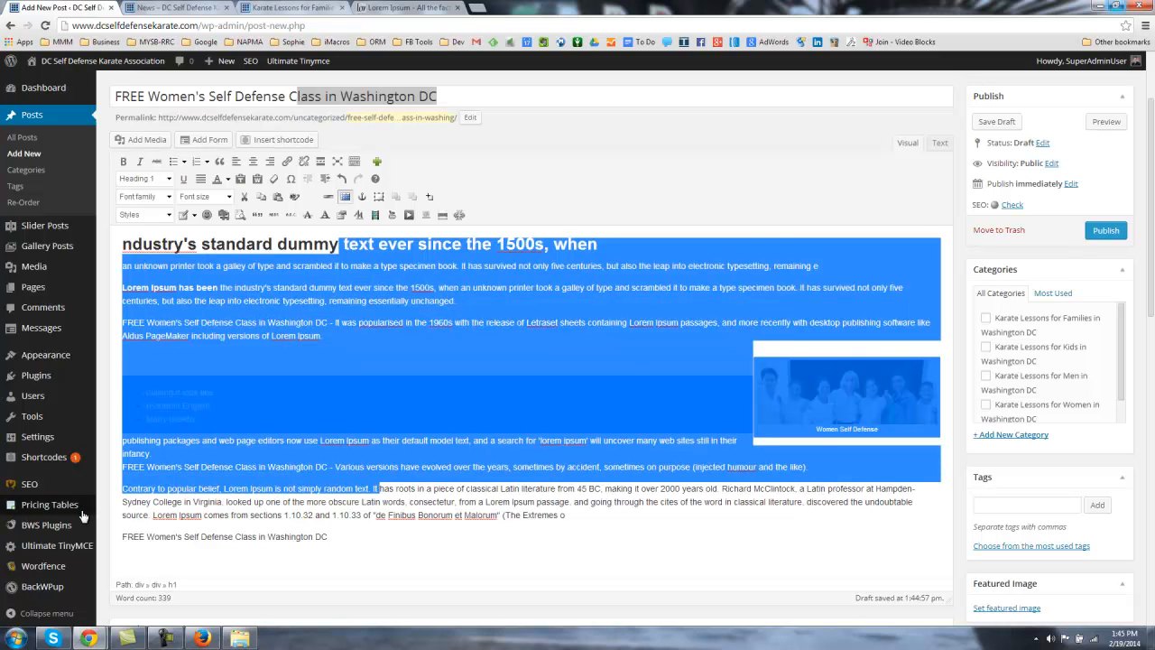
pyautogui.click(108, 489)
pyautogui.scroll(-6, 112, 487)
pyautogui.scroll(2, 176, 304)
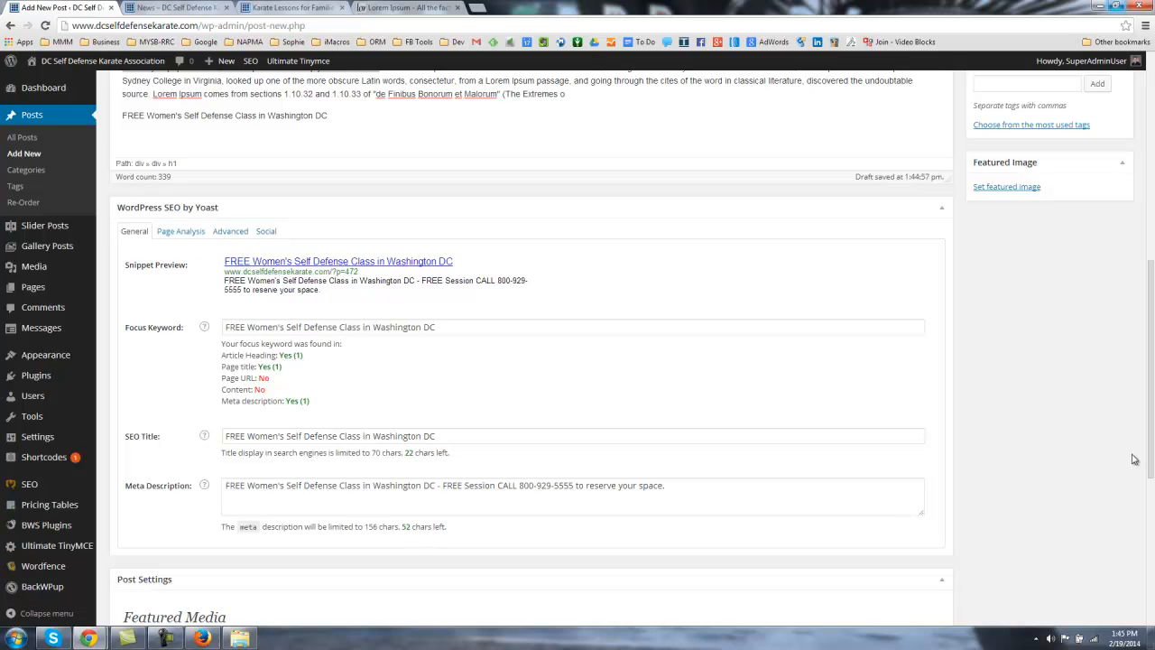
# Step: Tick the 'Karate Lessons for Women in Washington DC' category in the Categories box
pyautogui.scroll(10, 974, 433)
pyautogui.scroll(-1, 962, 417)
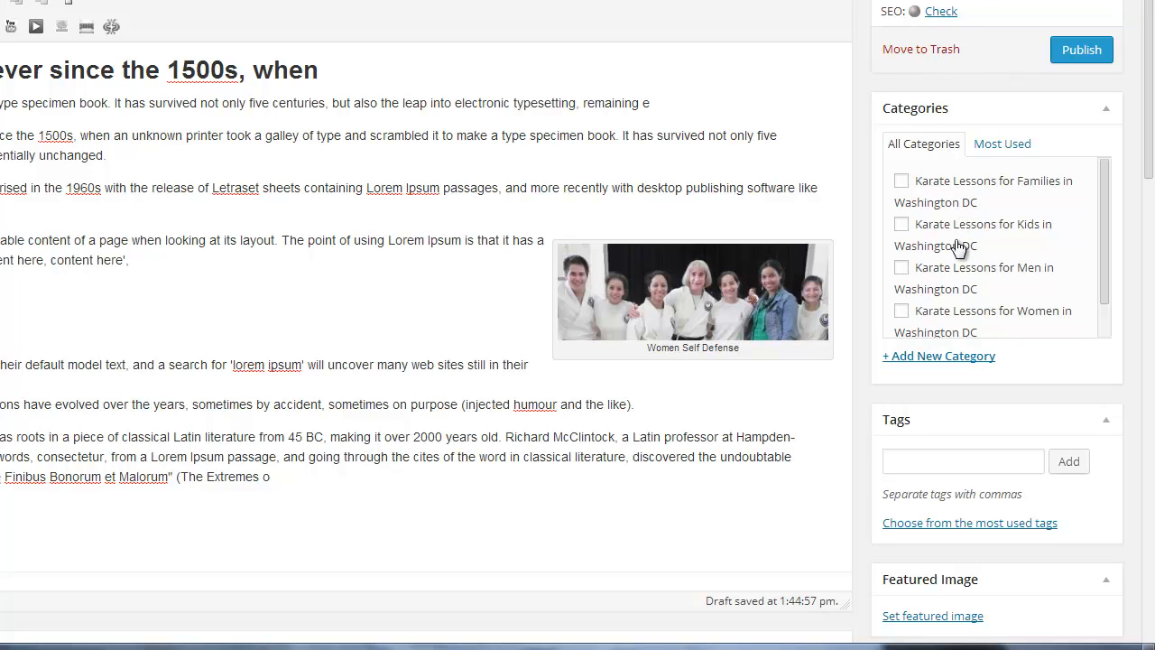
pyautogui.moveTo(1103, 196)
pyautogui.mouseDown()
pyautogui.moveTo(1107, 240)
pyautogui.moveTo(1101, 186)
pyautogui.mouseUp()
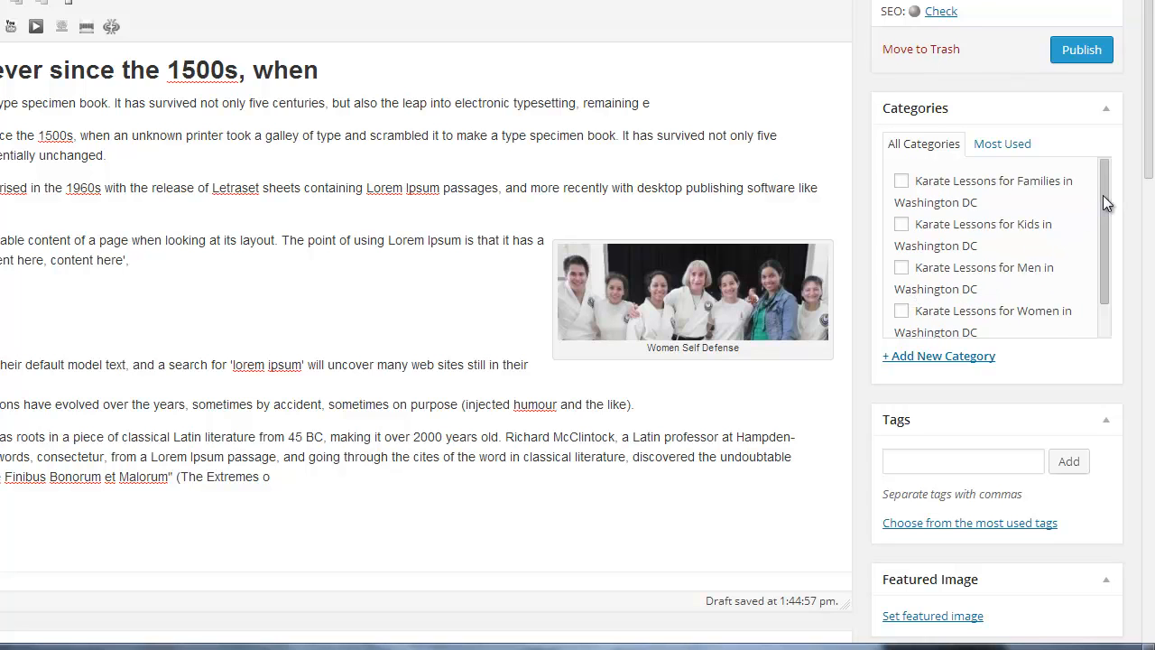
pyautogui.moveTo(1101, 197); pyautogui.dragTo(1095, 279)
pyautogui.click(902, 275)
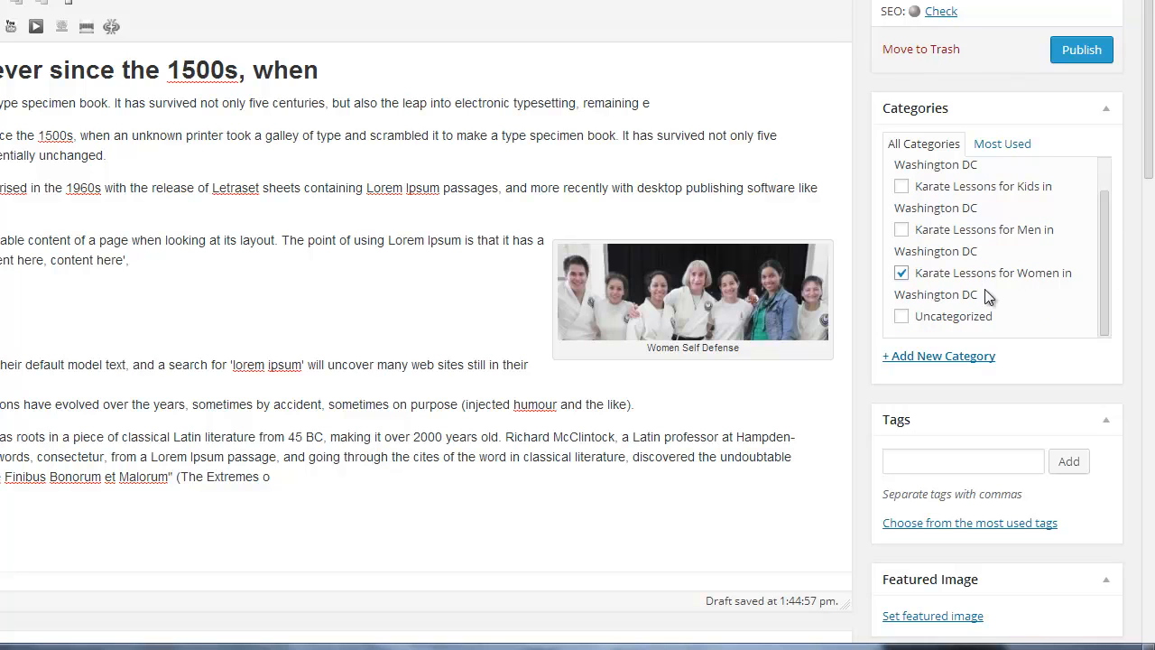
pyautogui.scroll(-2, 857, 361)
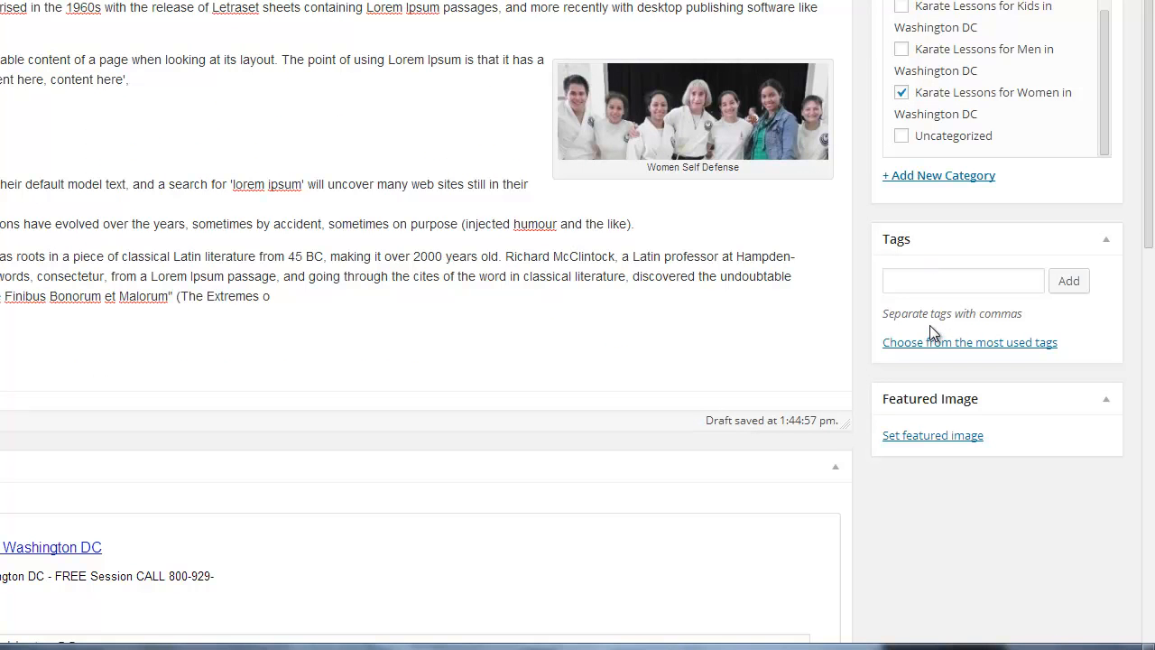
# Step: Add the tag 'Self Defense for Women' to the post
pyautogui.click(931, 283)
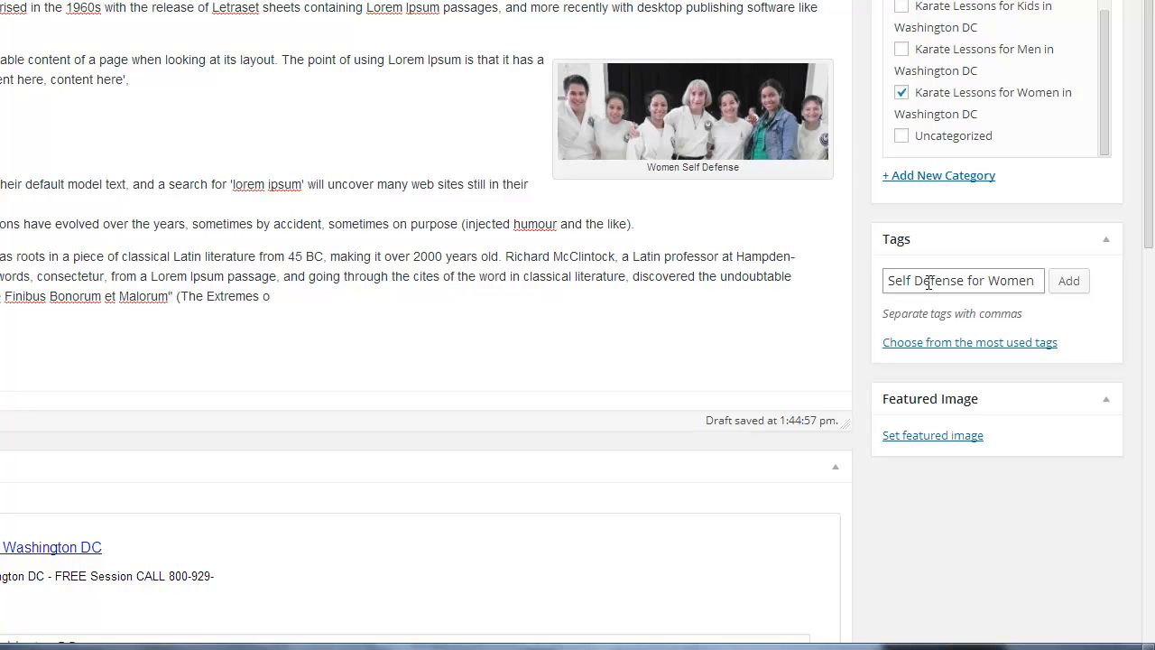
pyautogui.click(1070, 282)
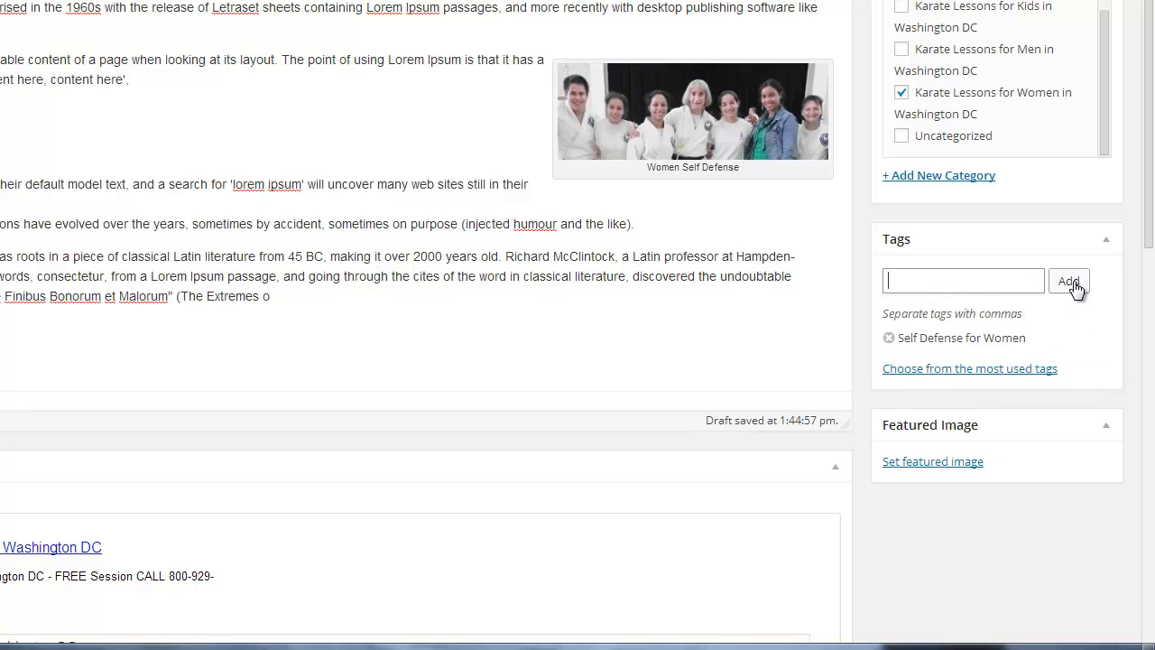
pyautogui.moveTo(915, 318); pyautogui.dragTo(1023, 315)
pyautogui.click(939, 339)
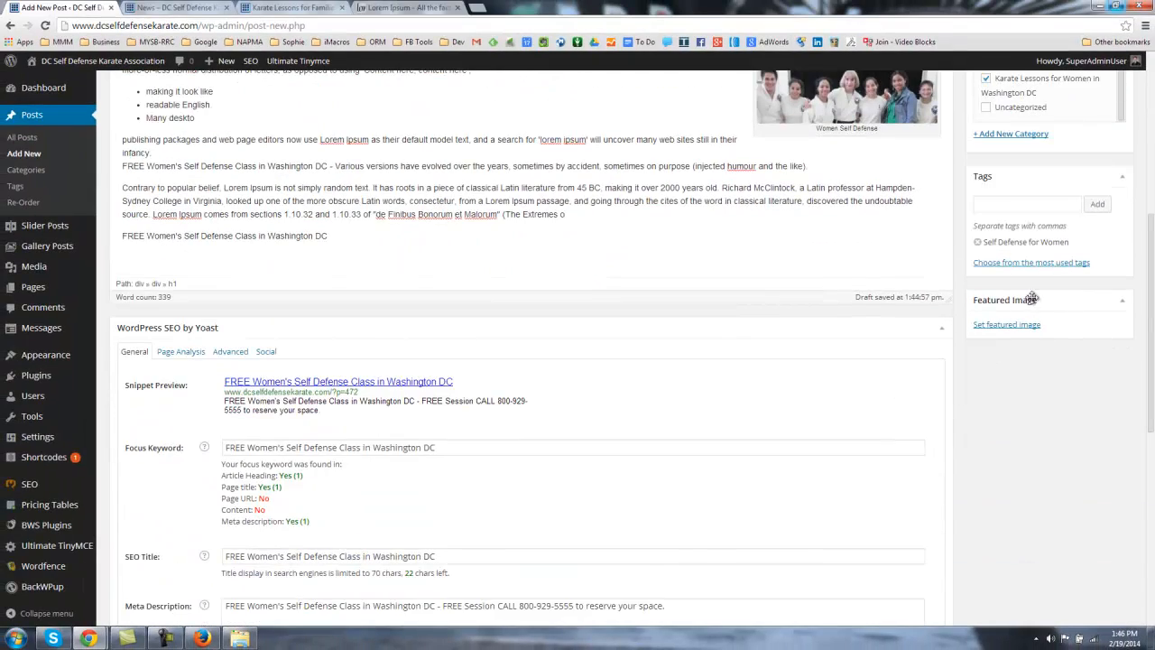
# Step: Set the karate class photo adult-martial-arts-classes-1.jpg from the Media Library as the featured image
pyautogui.scroll(1, 987, 307)
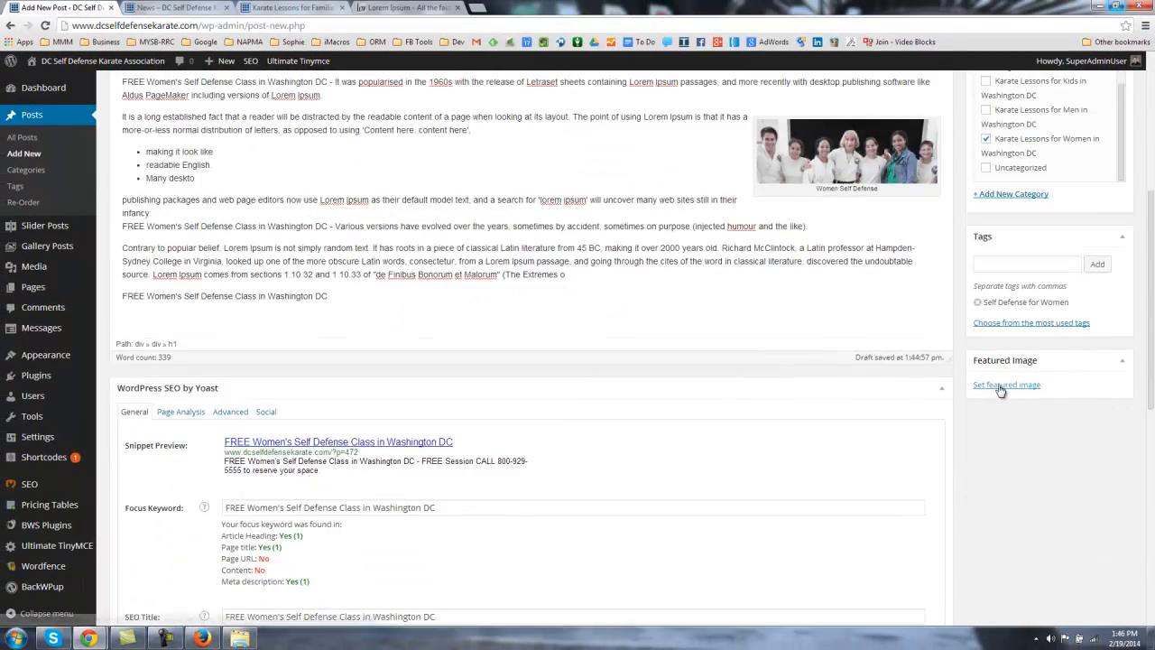
pyautogui.click(1003, 386)
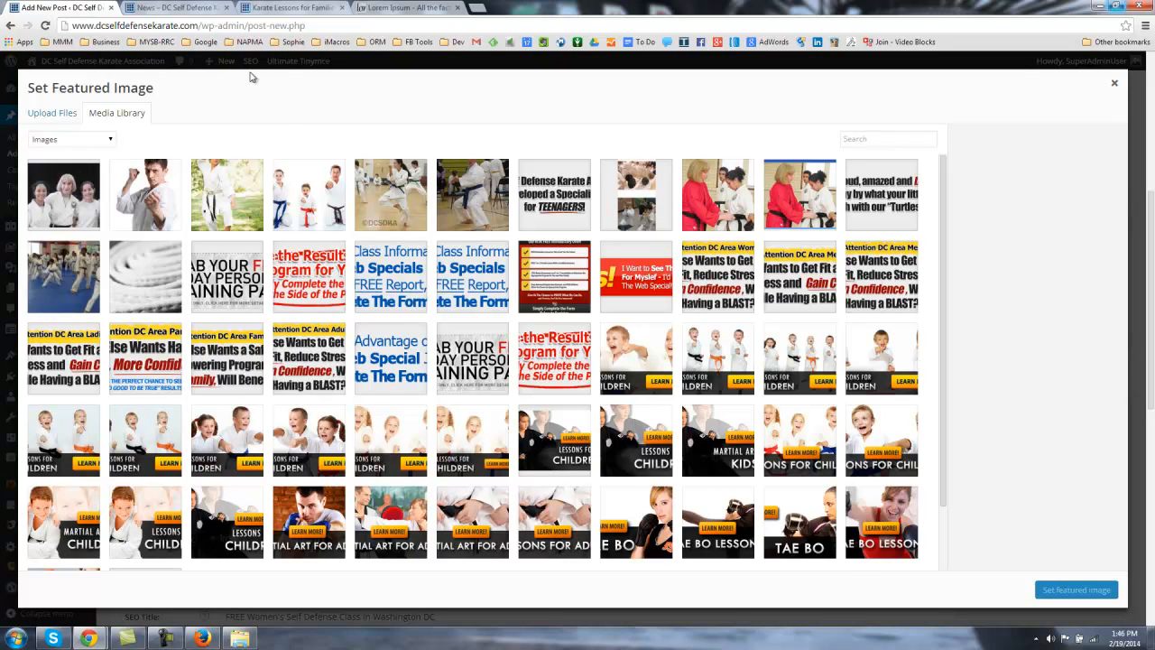
pyautogui.click(203, 8)
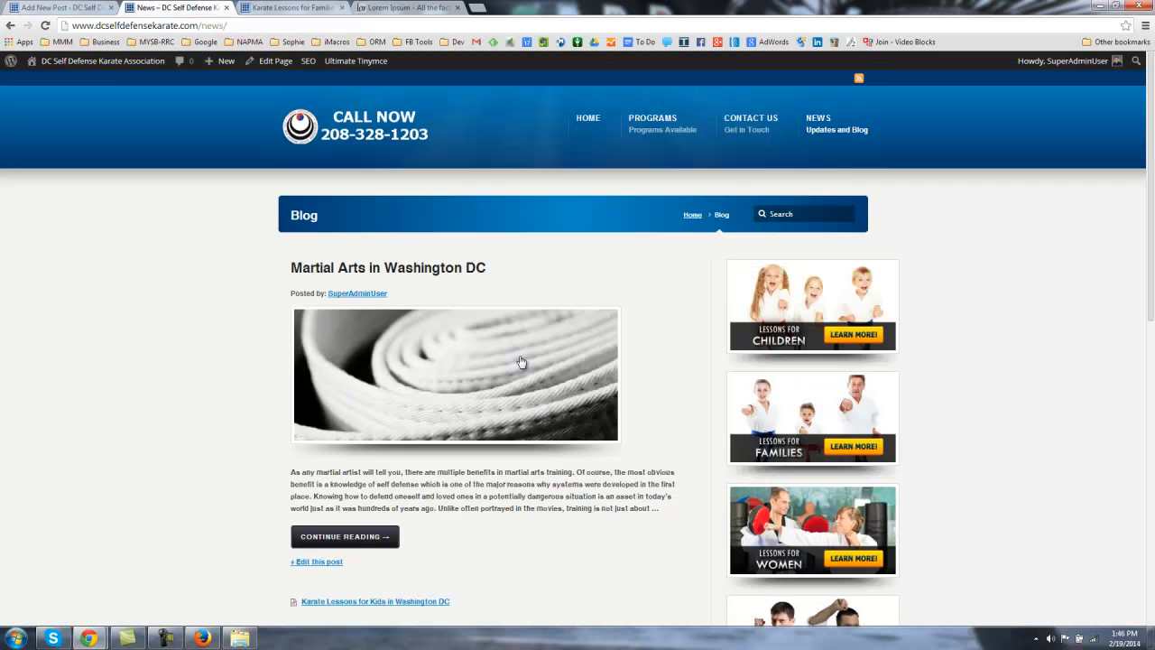
pyautogui.moveTo(408, 379); pyautogui.dragTo(197, 313)
pyautogui.moveTo(399, 411); pyautogui.dragTo(232, 350)
pyautogui.moveTo(471, 366); pyautogui.dragTo(303, 375)
pyautogui.scroll(-3, 214, 338)
pyautogui.scroll(5, 96, 123)
pyautogui.click(56, 8)
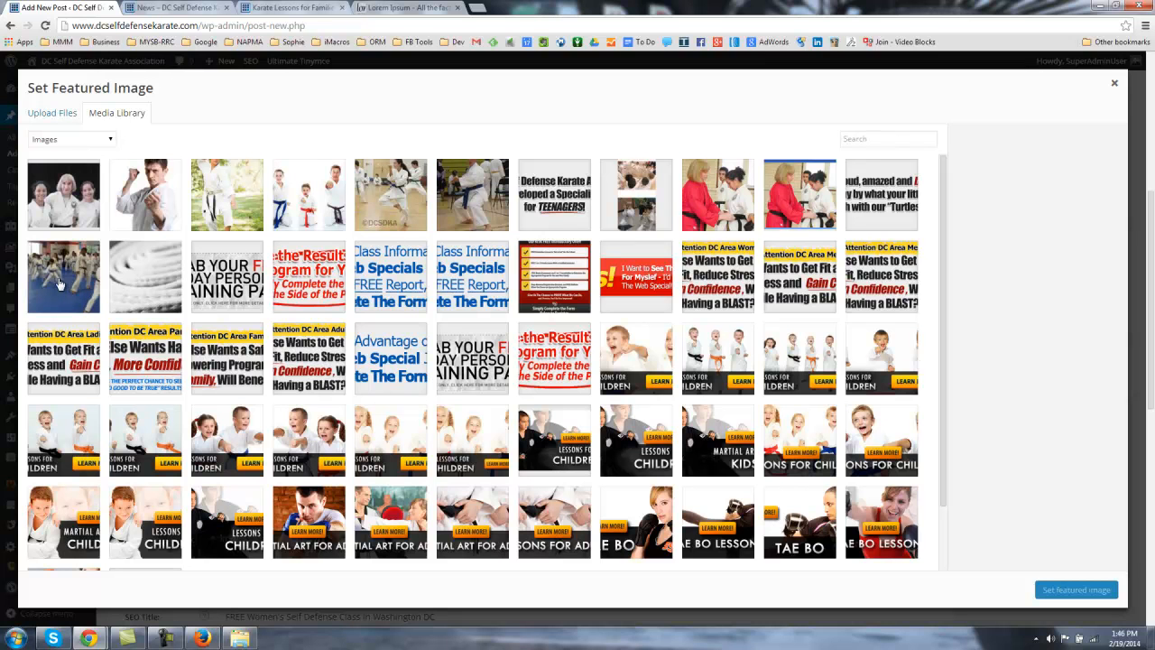
pyautogui.click(58, 290)
pyautogui.click(1070, 592)
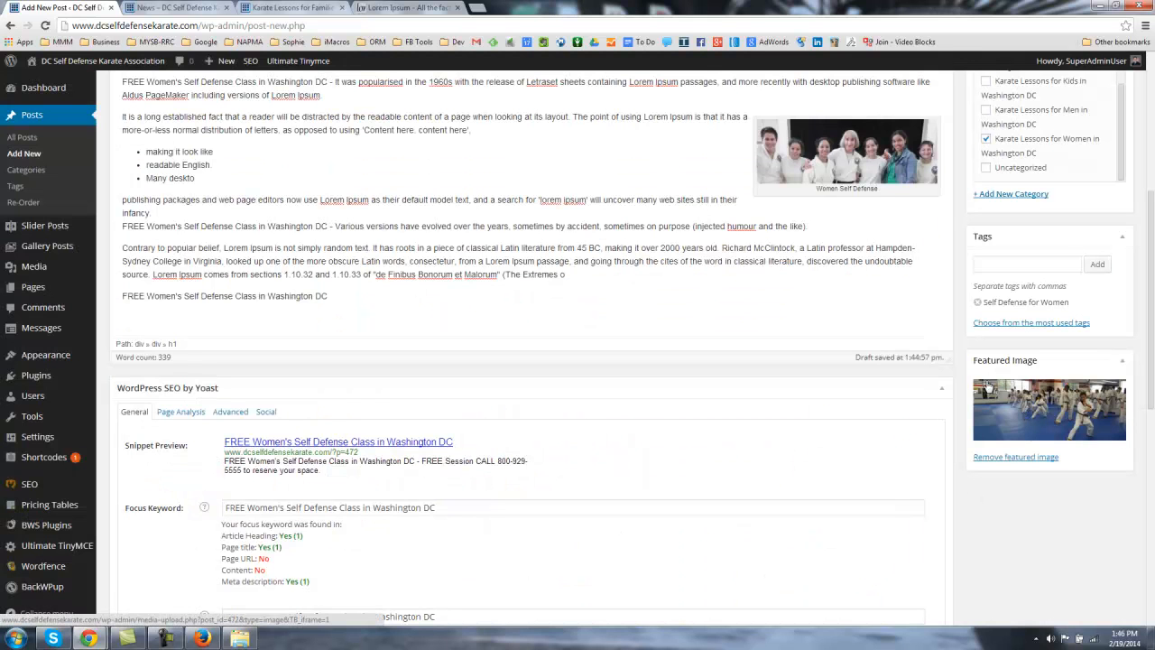
# Step: Save the post as a draft from the Publish box
pyautogui.scroll(5, 942, 503)
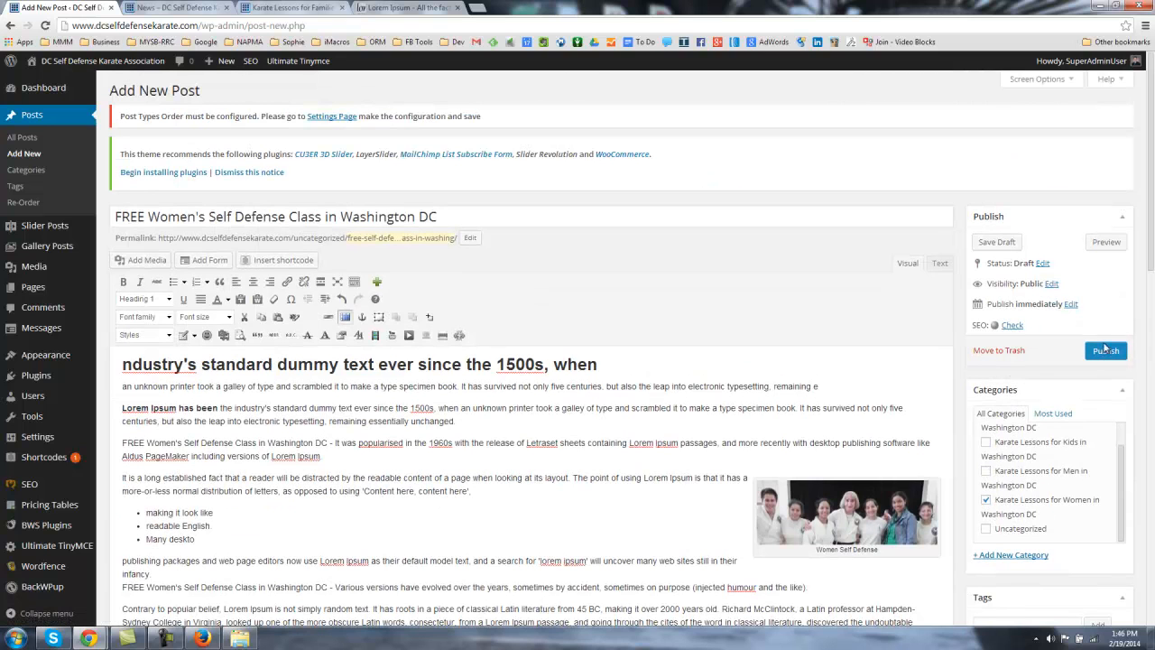
pyautogui.click(997, 246)
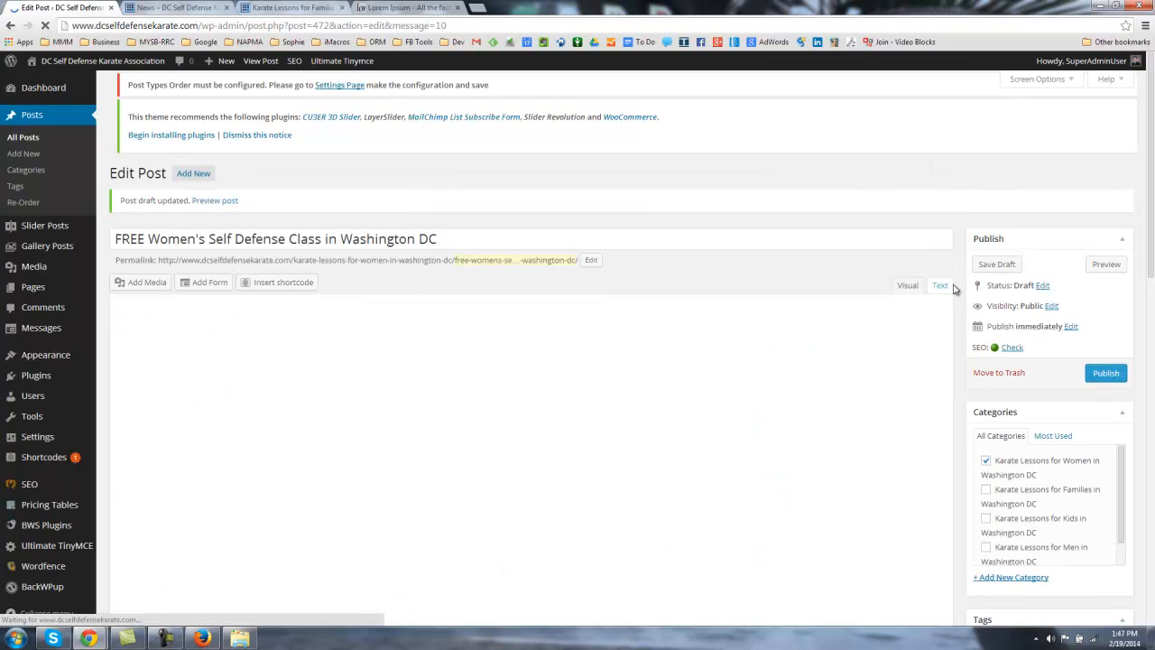
pyautogui.scroll(-10, 964, 298)
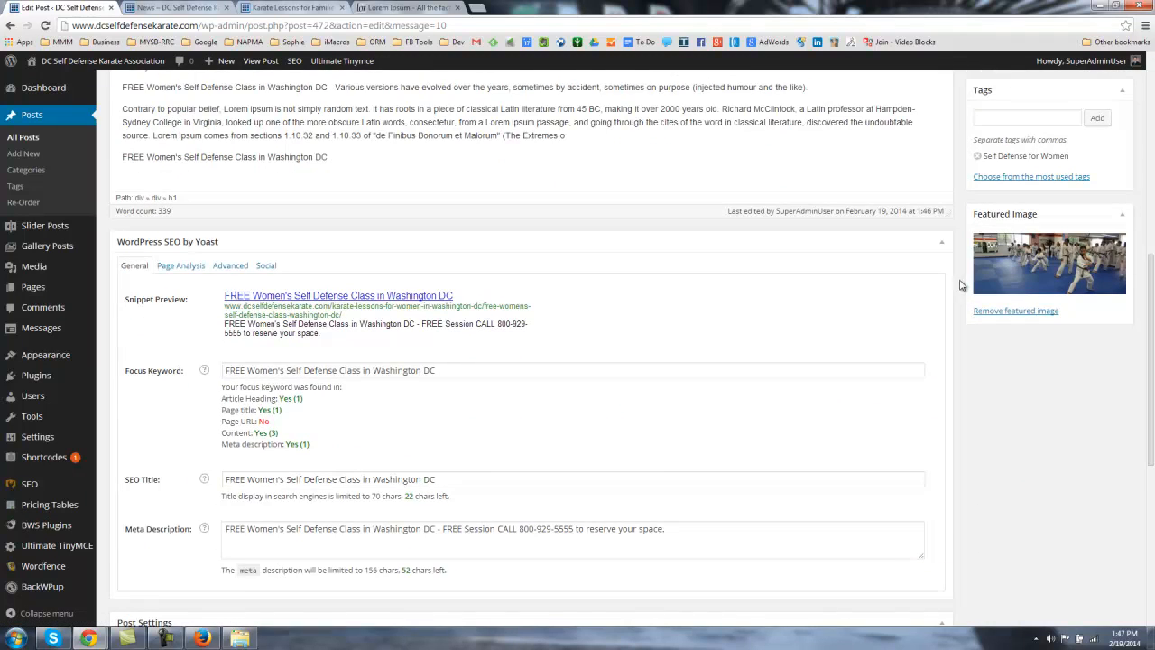
pyautogui.scroll(10, 962, 313)
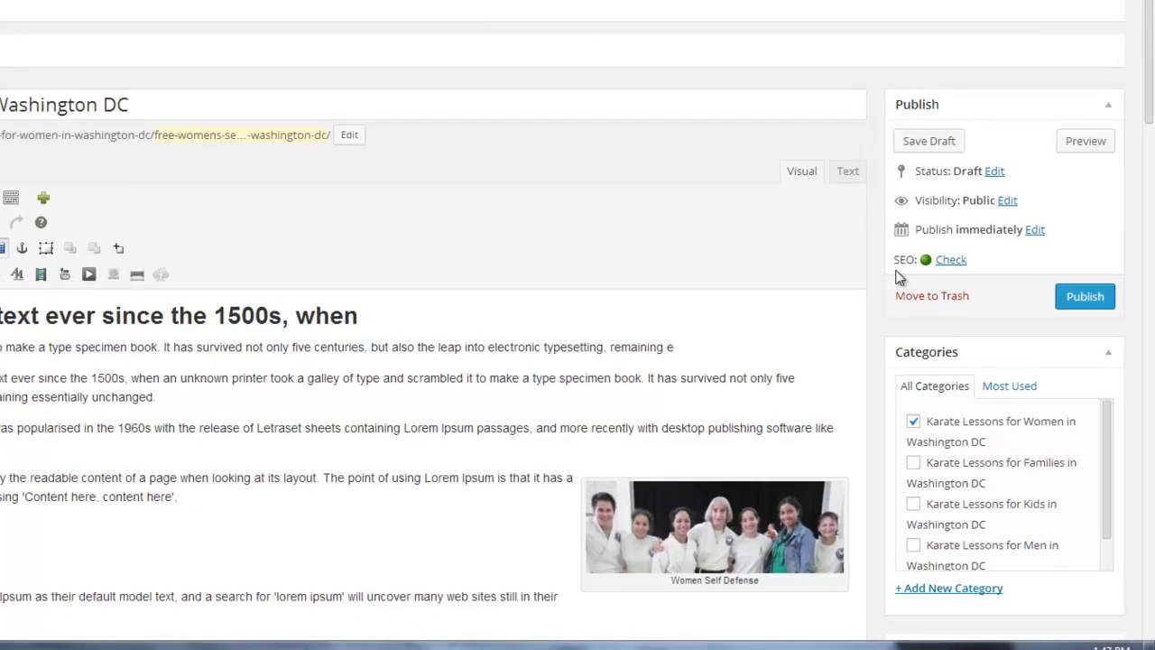
pyautogui.moveTo(894, 262); pyautogui.dragTo(971, 262)
pyautogui.click(903, 261)
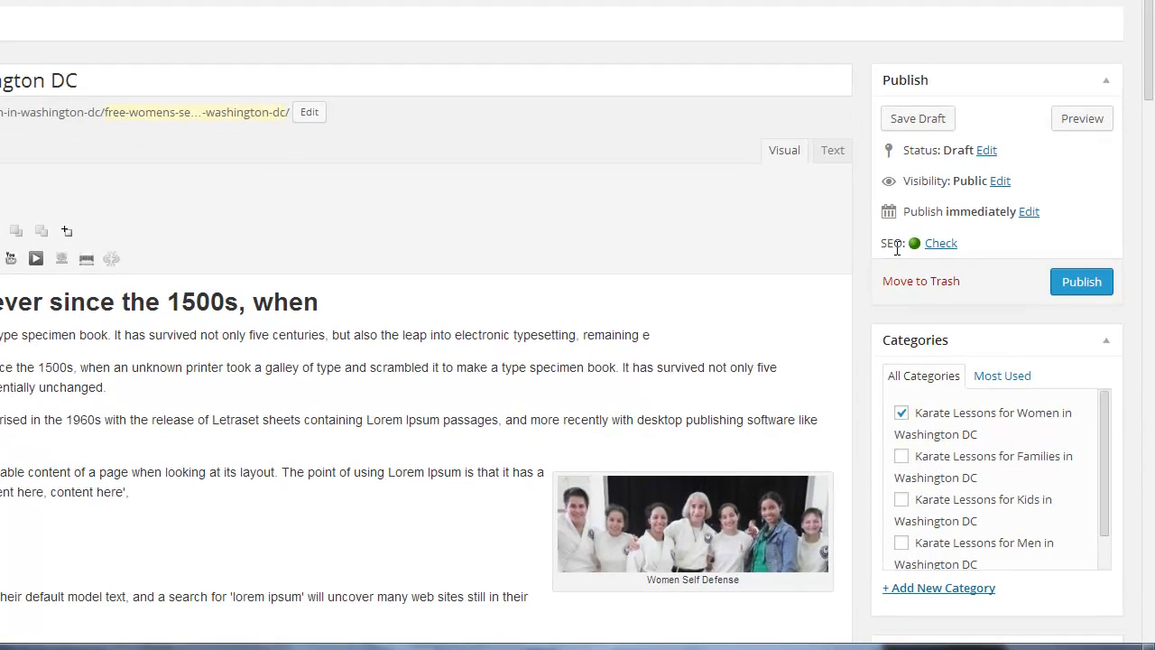
pyautogui.tripleClick(889, 252)
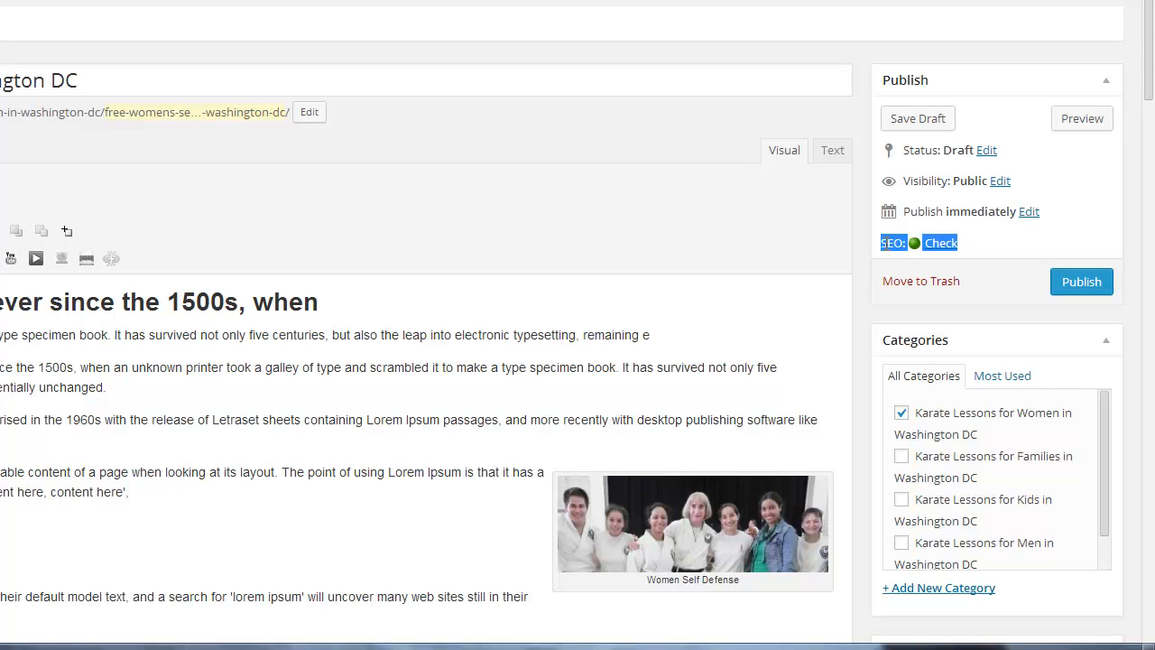
pyautogui.click(887, 243)
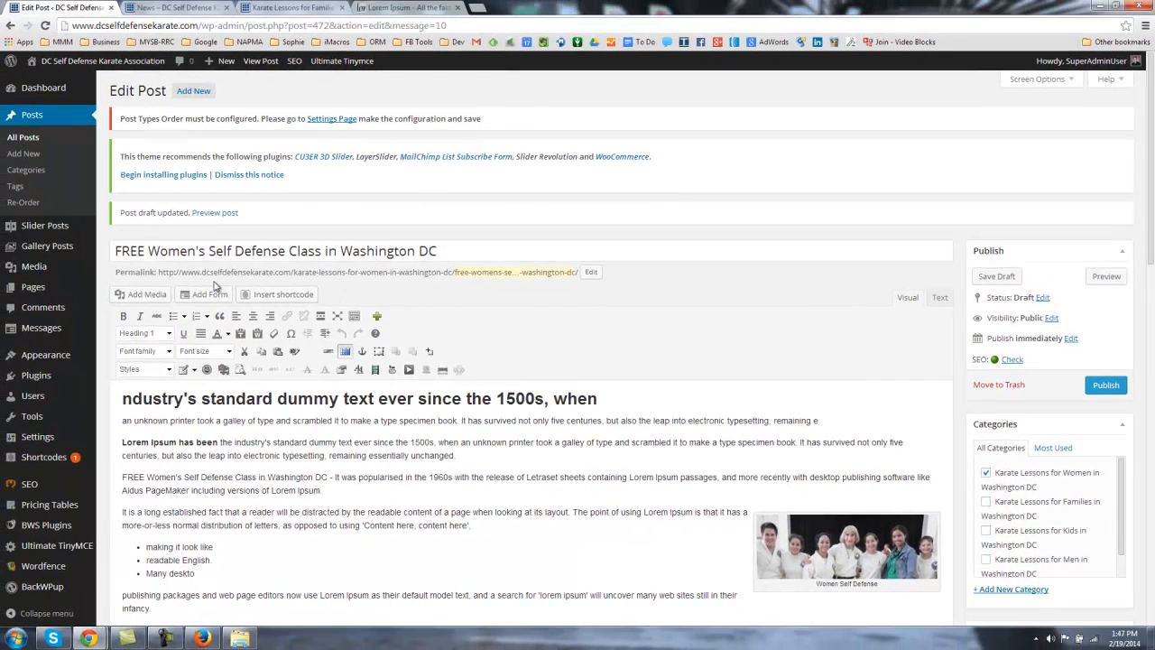
pyautogui.moveTo(117, 272); pyautogui.dragTo(577, 273)
pyautogui.click(237, 275)
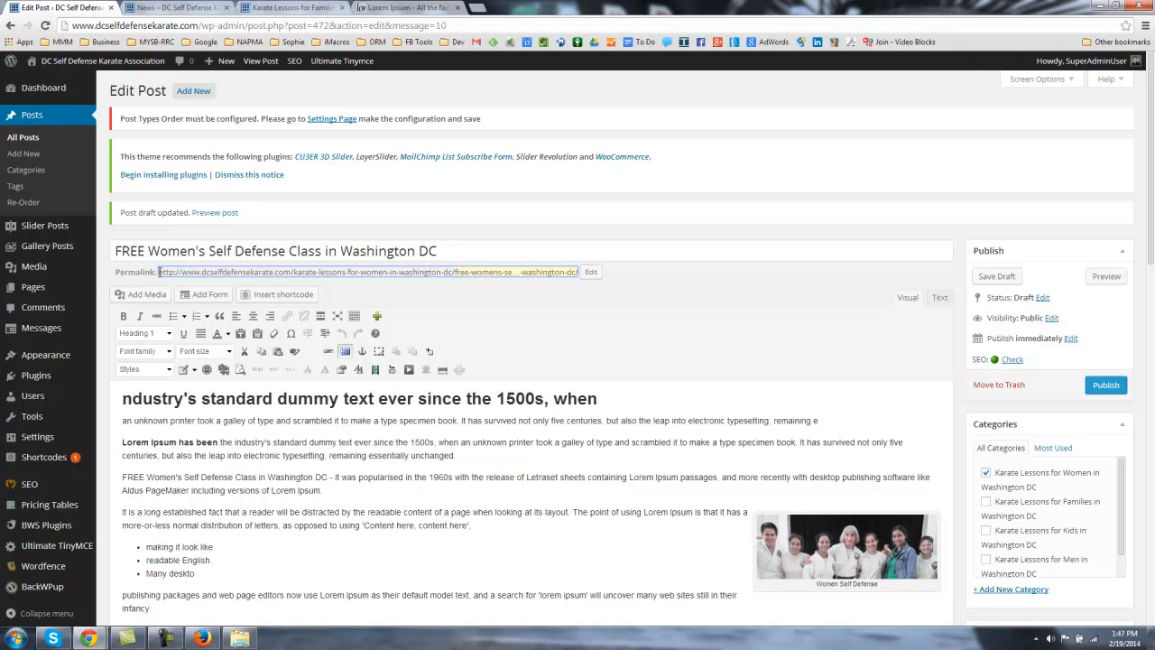
pyautogui.moveTo(159, 272); pyautogui.dragTo(294, 280)
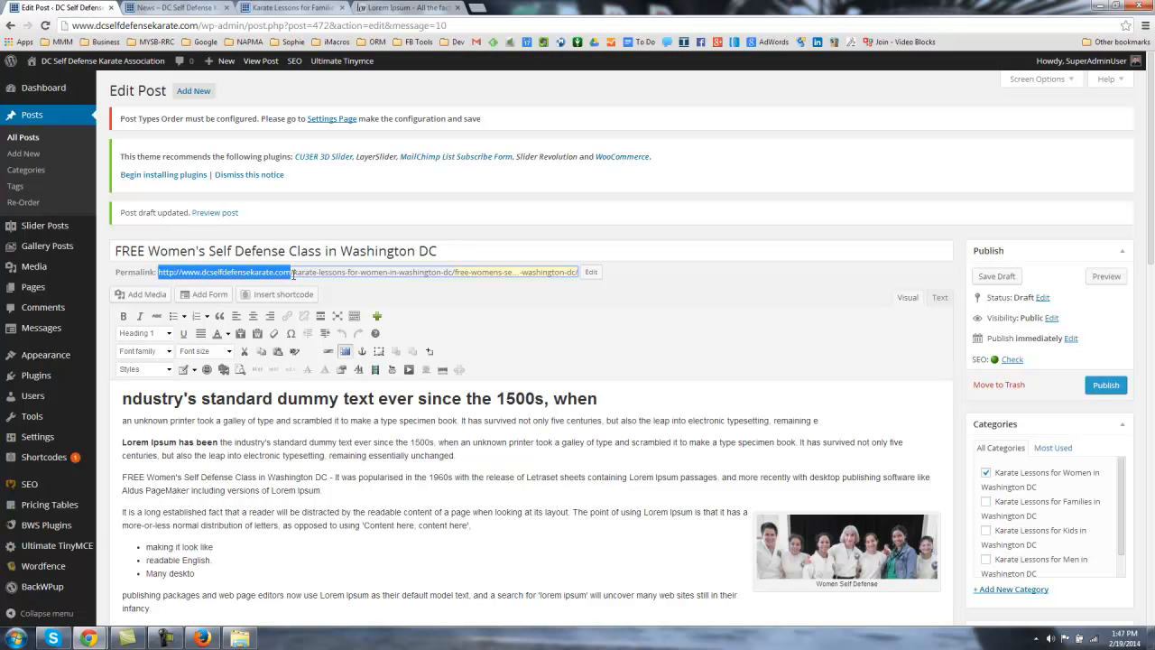
pyautogui.click(294, 272)
pyautogui.moveTo(295, 273); pyautogui.dragTo(454, 278)
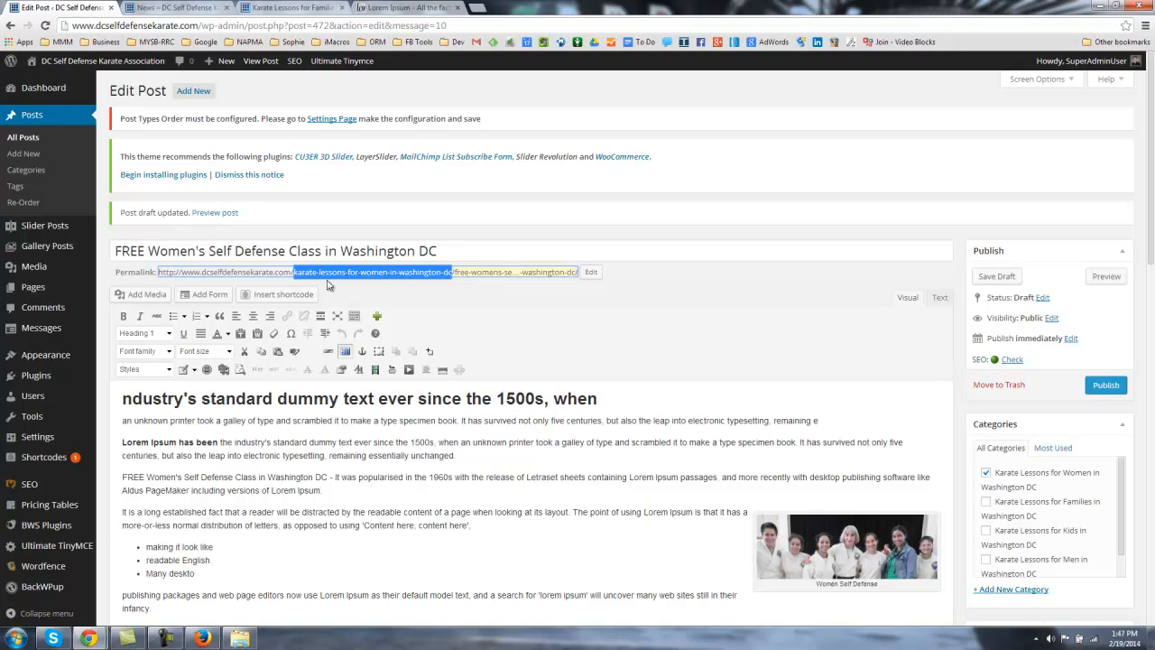
pyautogui.moveTo(456, 273); pyautogui.dragTo(579, 277)
pyautogui.moveTo(116, 251); pyautogui.dragTo(483, 256)
pyautogui.click(435, 299)
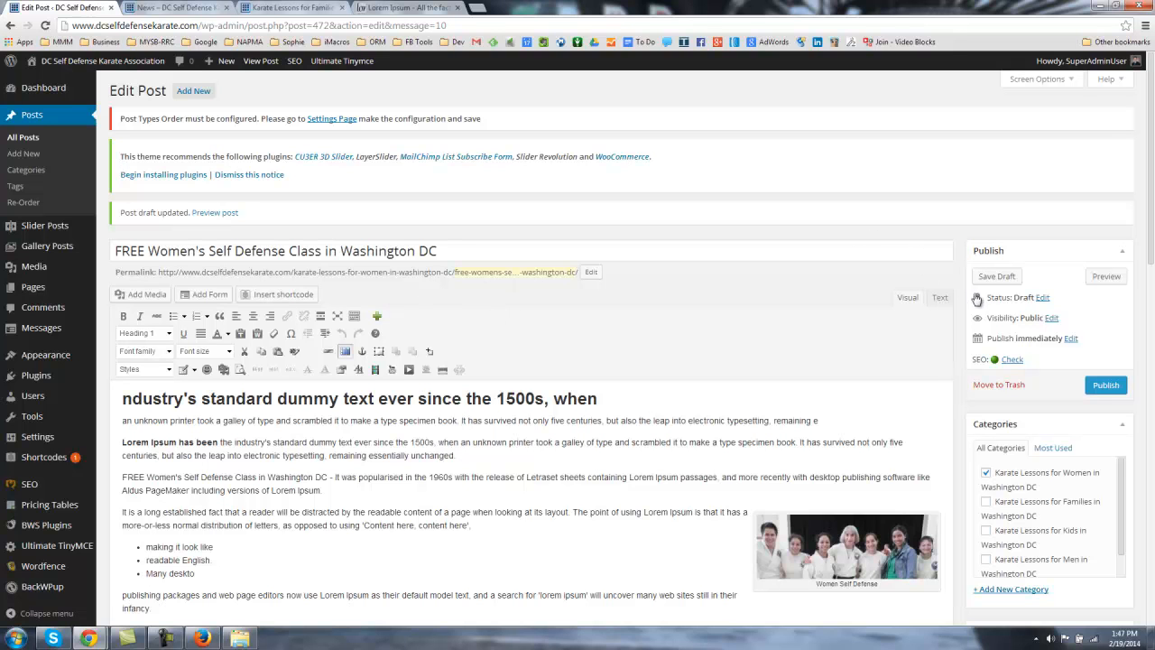
pyautogui.scroll(-1, 964, 298)
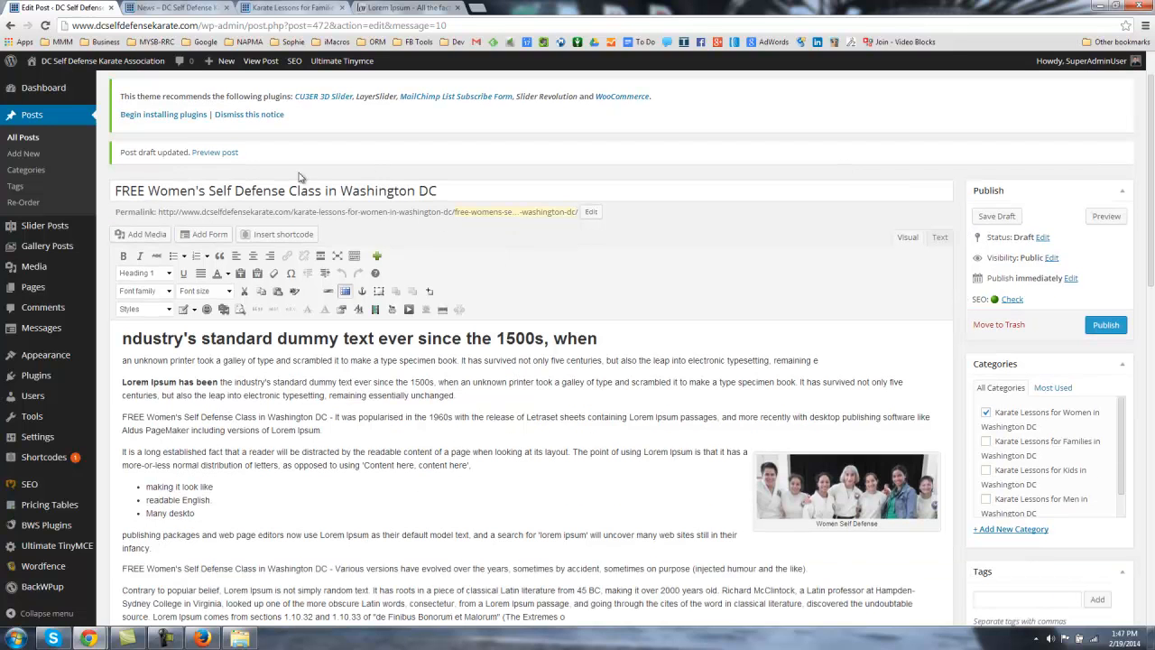
pyautogui.moveTo(117, 191); pyautogui.dragTo(400, 188)
pyautogui.click(482, 178)
pyautogui.scroll(-10, 492, 181)
pyautogui.scroll(9, 533, 200)
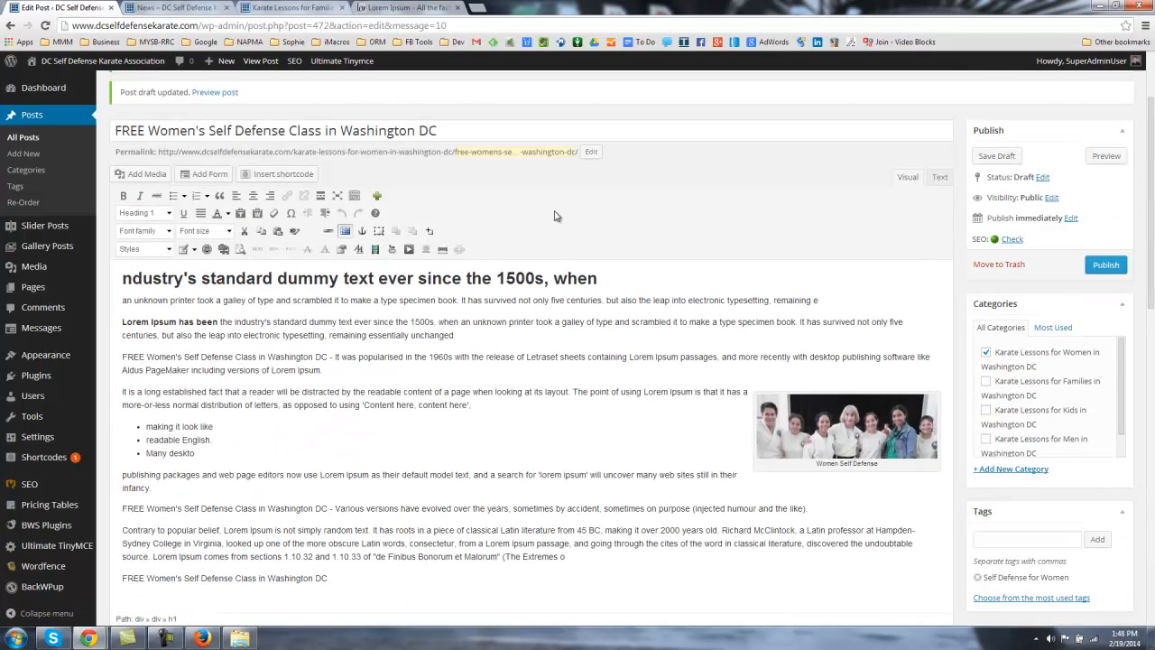
pyautogui.scroll(-5, 645, 219)
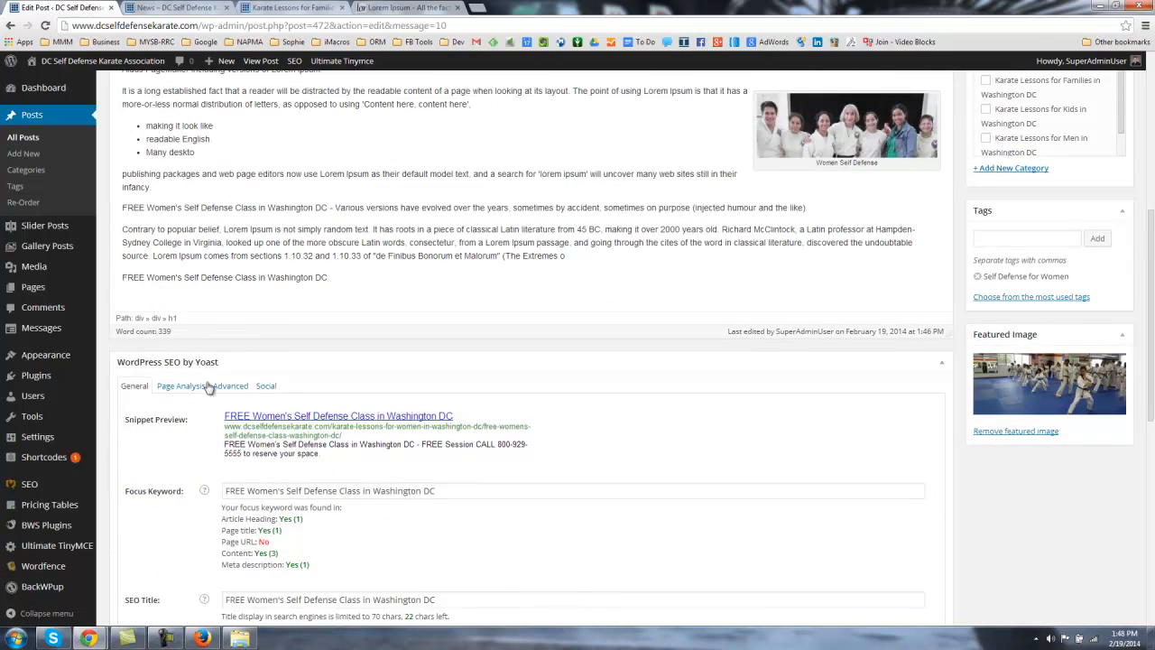
pyautogui.scroll(-3, 196, 390)
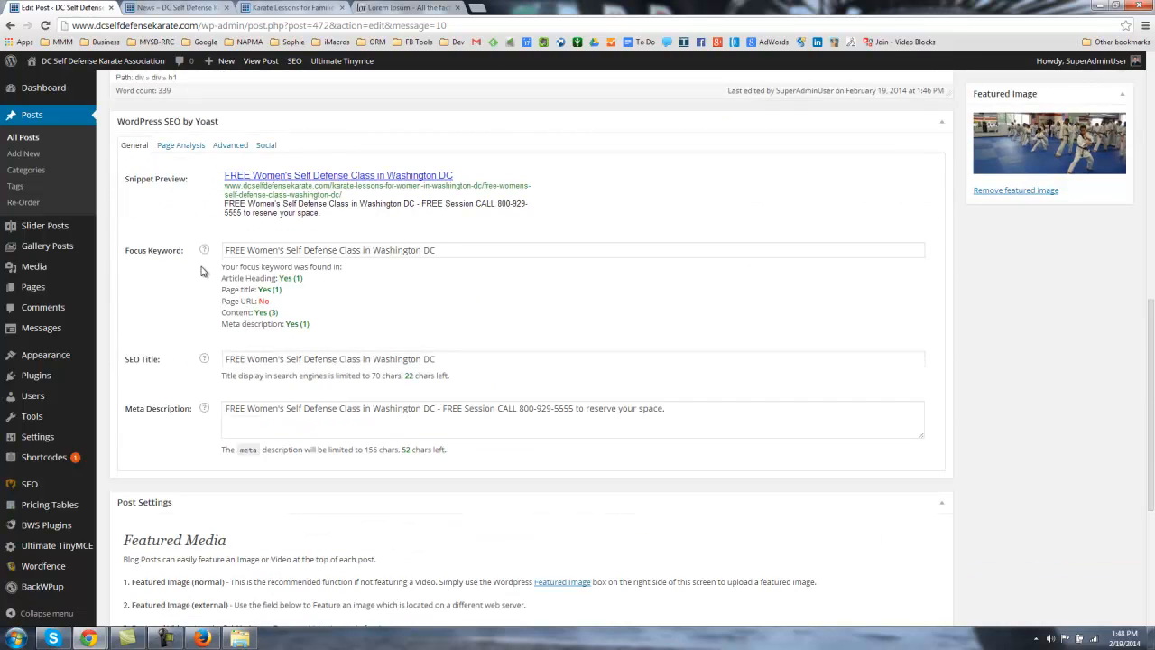
pyautogui.moveTo(222, 268); pyautogui.dragTo(341, 330)
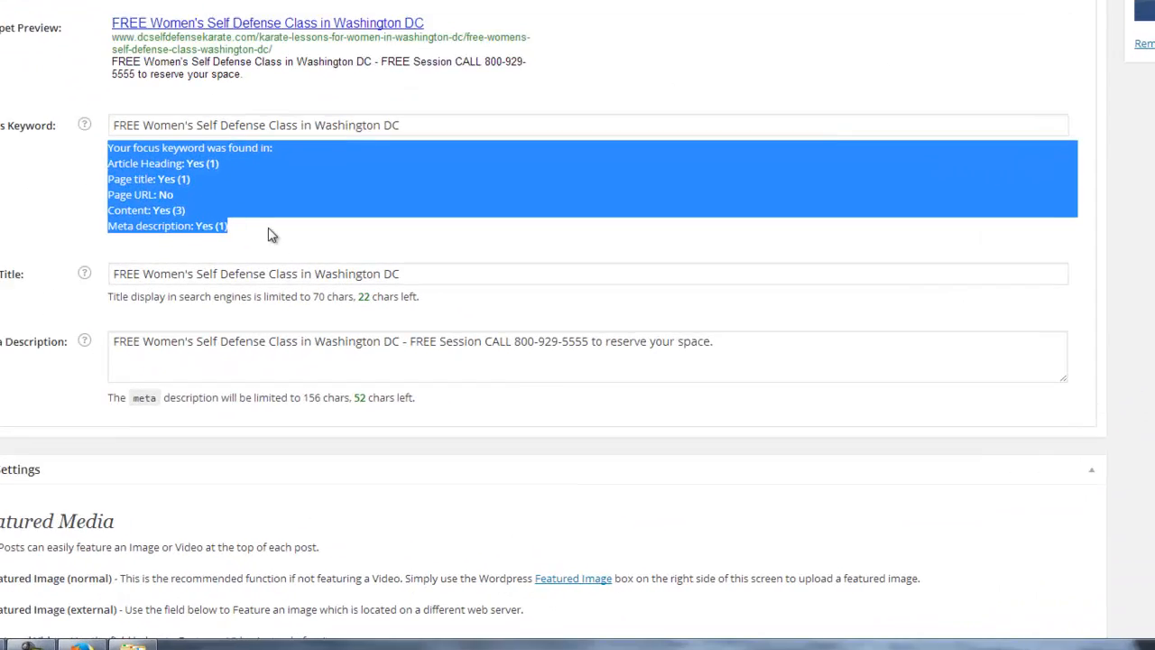
pyautogui.click(250, 221)
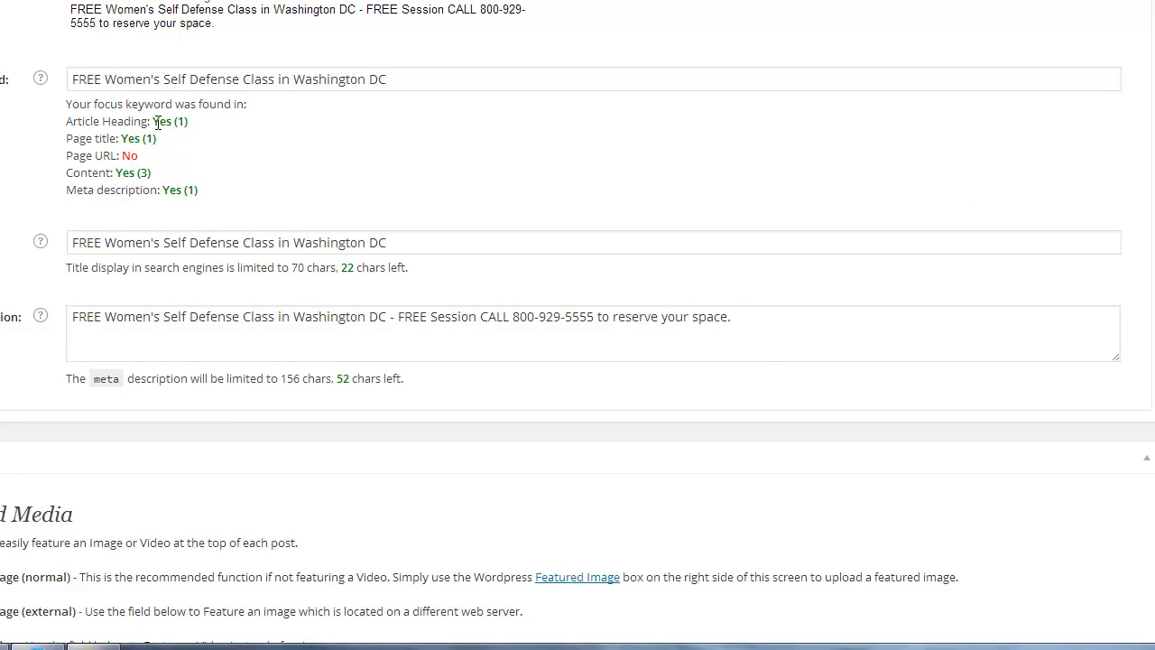
pyautogui.moveTo(130, 122); pyautogui.dragTo(237, 194)
pyautogui.click(136, 155)
pyautogui.click(203, 161)
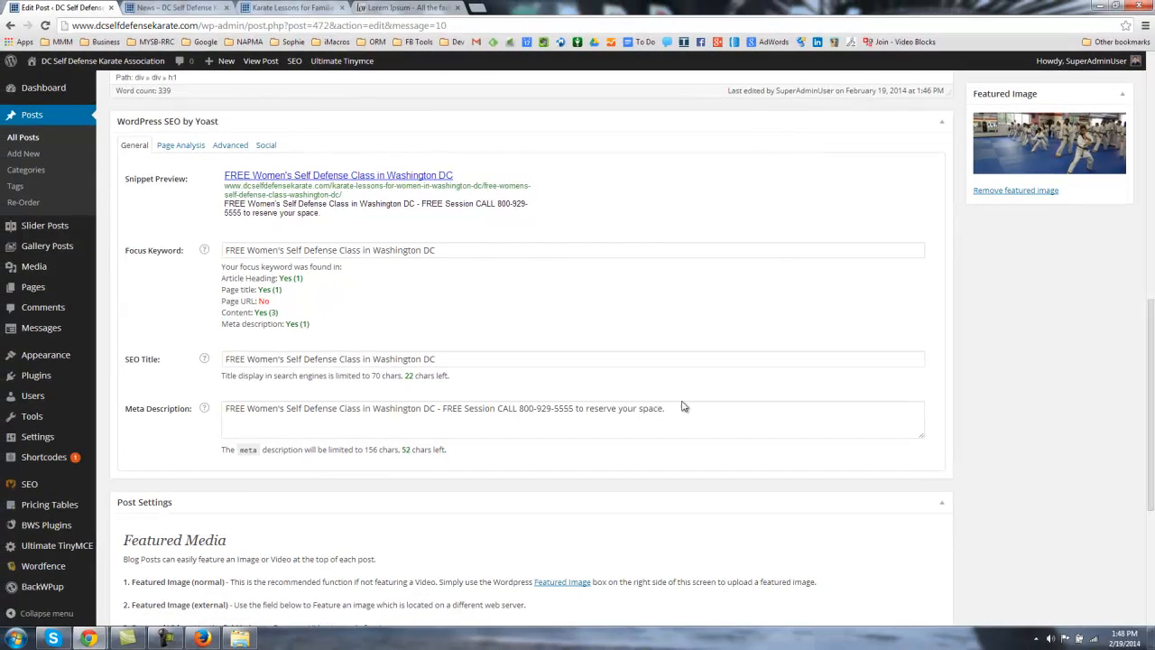
pyautogui.scroll(8, 471, 374)
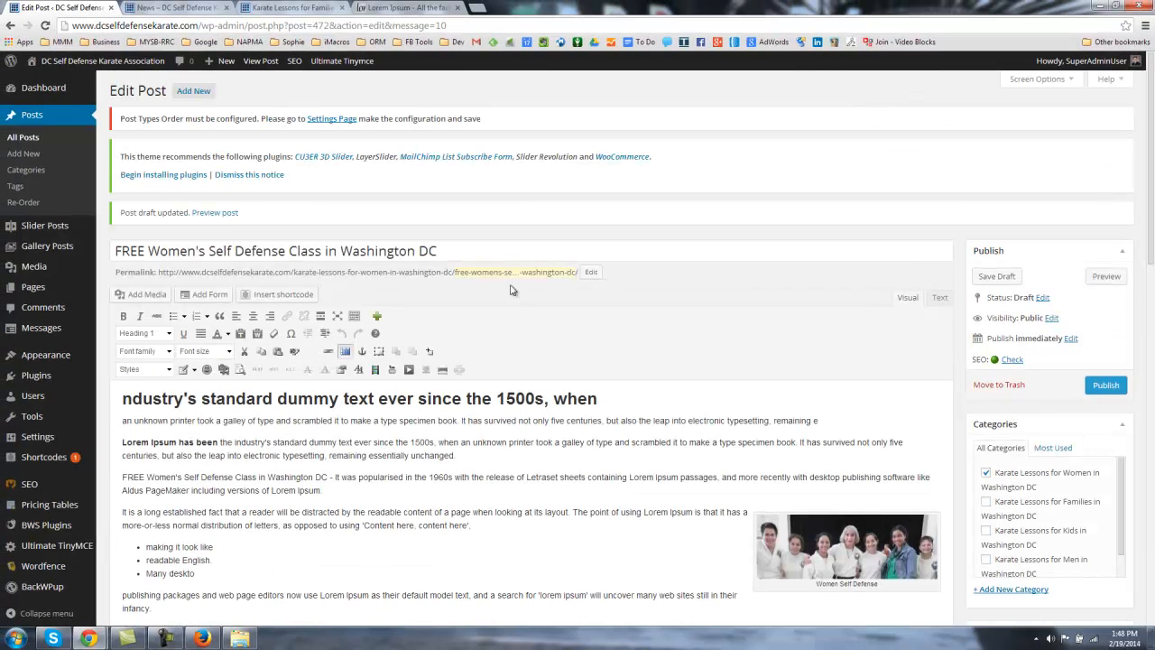
# Step: Publish the post and reload the site's News blog page
pyautogui.click(1108, 388)
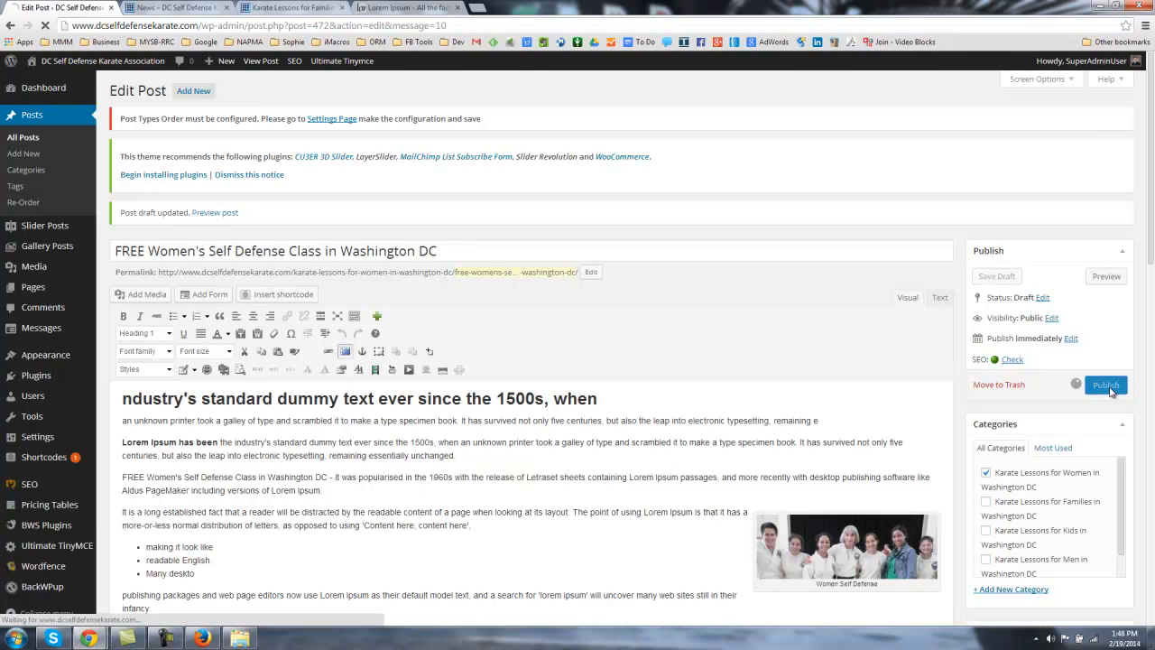
pyautogui.click(195, 8)
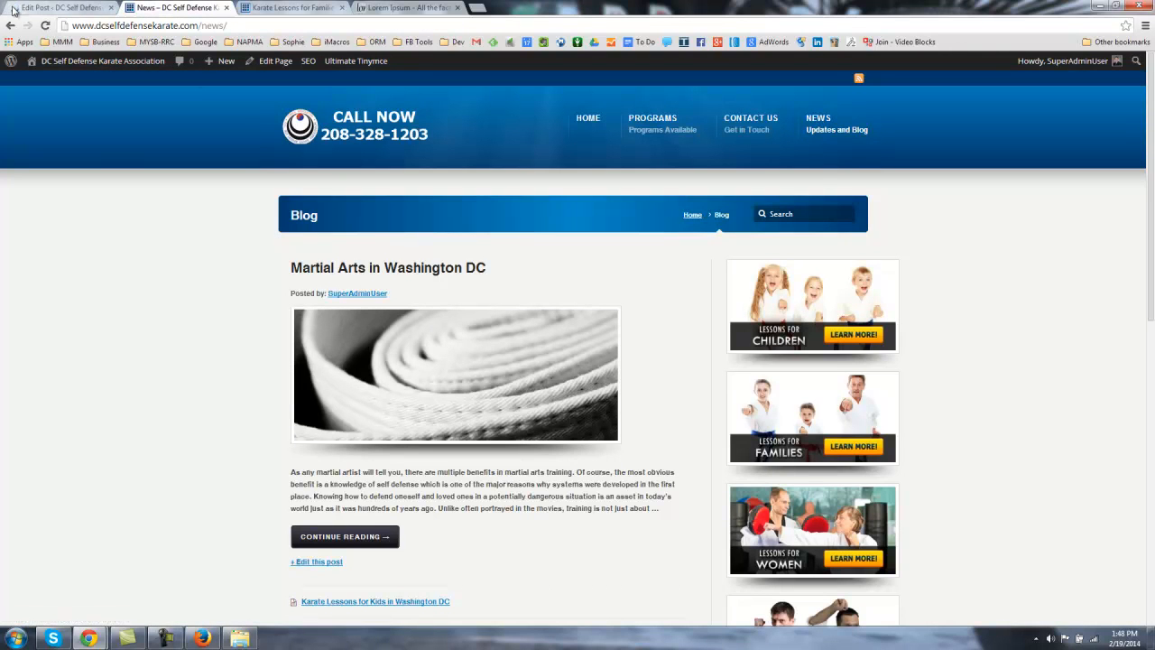
pyautogui.click(819, 123)
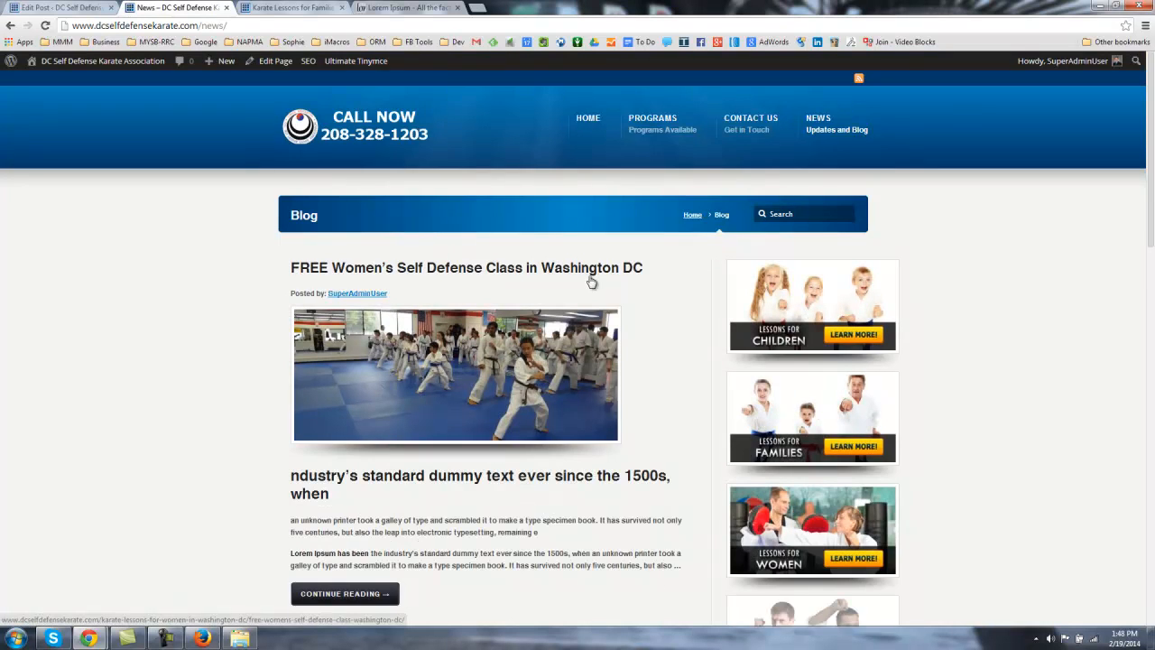
# Step: Point out the new post's summary on the blog and open its full page via Continue Reading
pyautogui.scroll(-2, 465, 318)
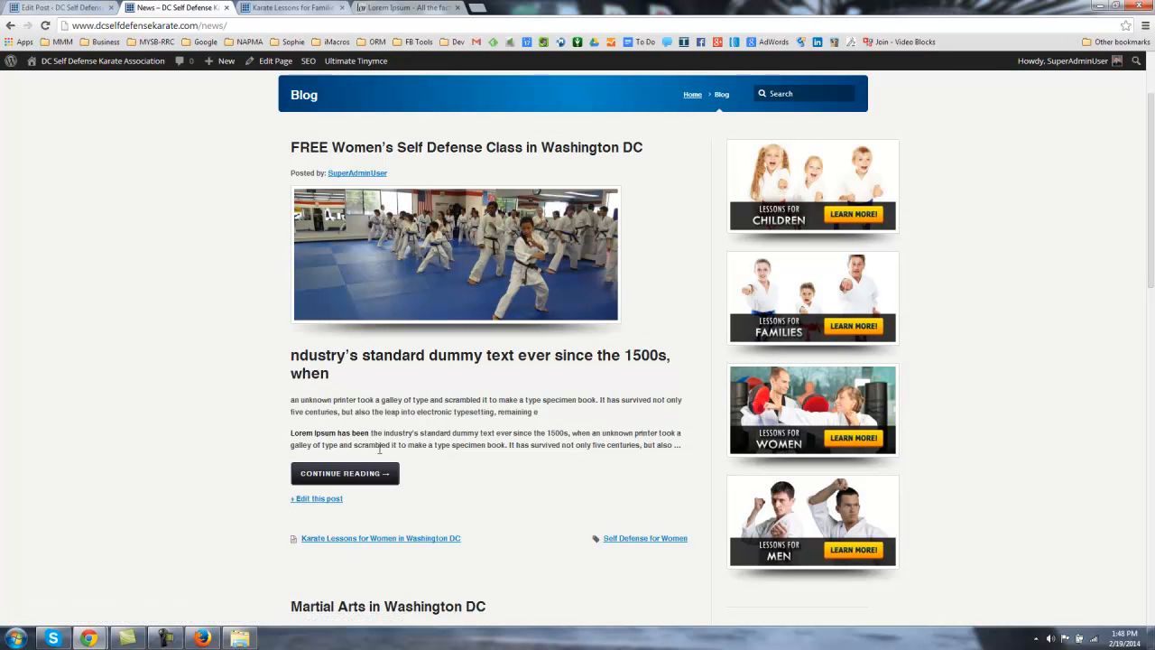
pyautogui.moveTo(693, 451); pyautogui.dragTo(279, 387)
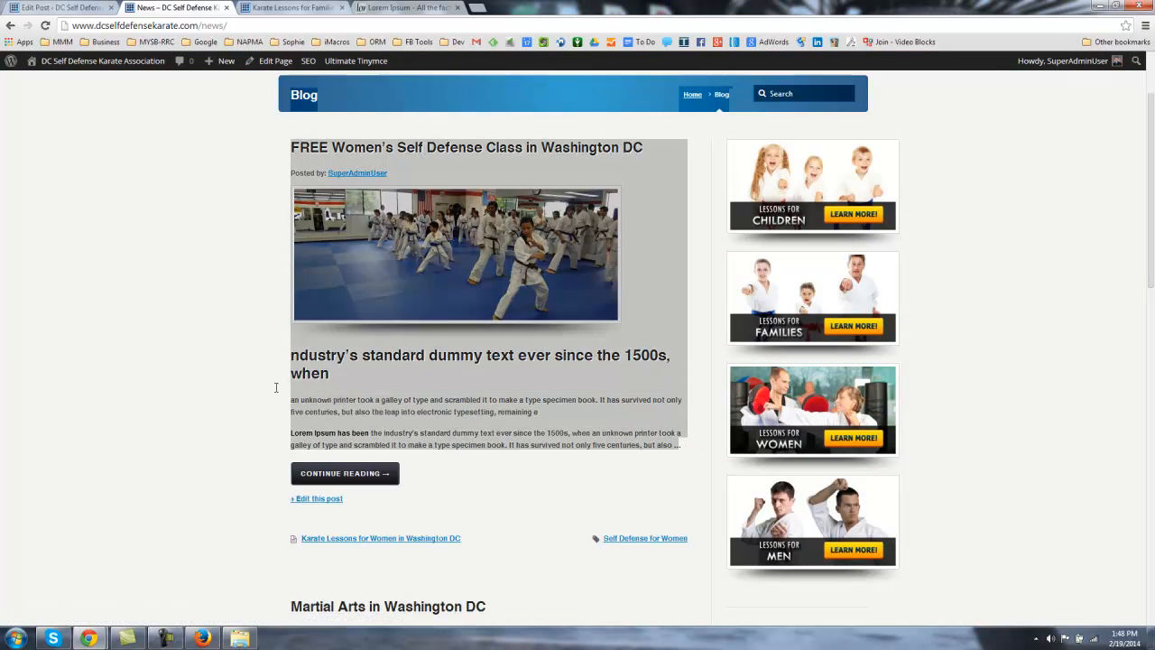
pyautogui.click(337, 431)
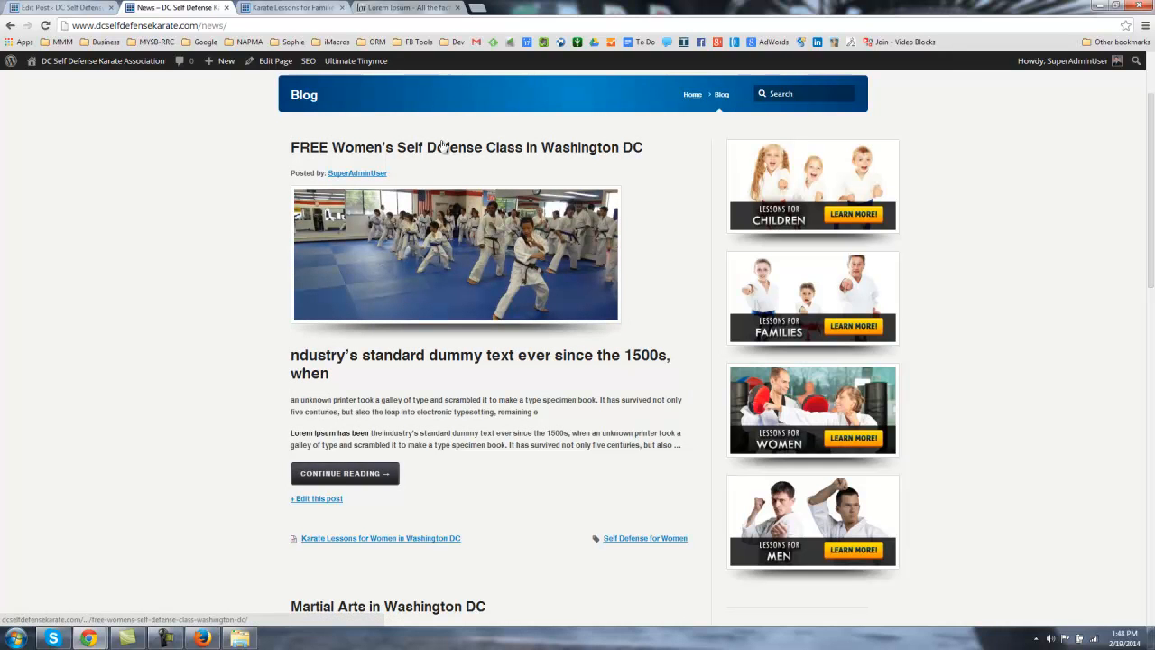
pyautogui.click(358, 482)
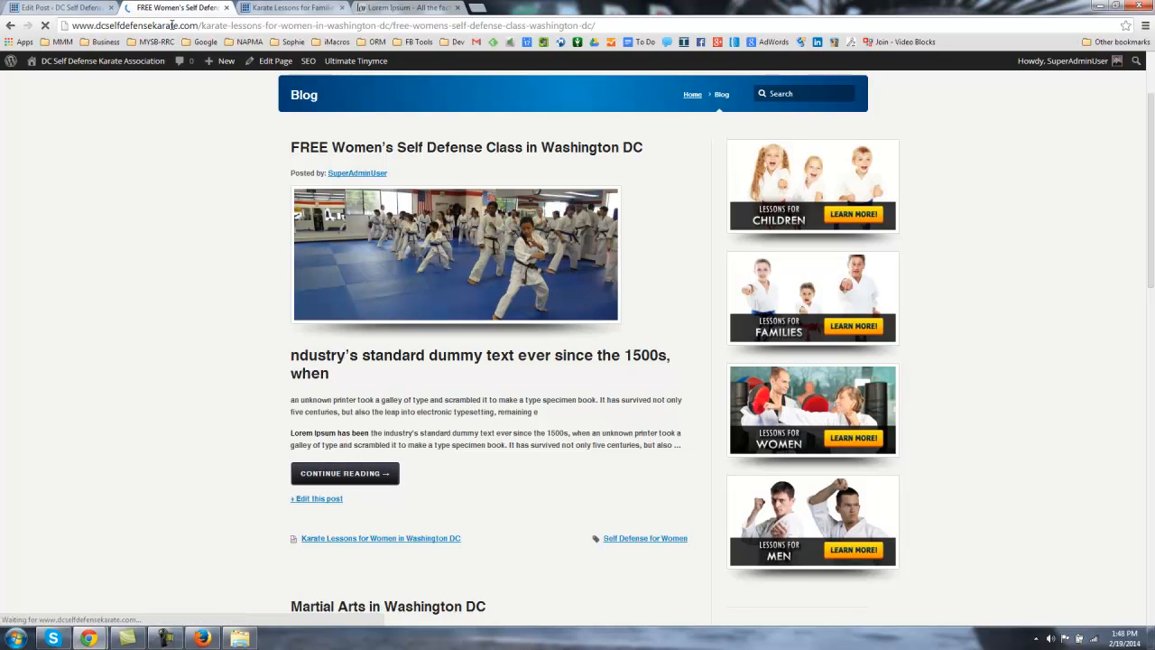
# Step: Scroll through the live post page to review its karate photo, Heading 1 and body text
pyautogui.scroll(-4, 354, 334)
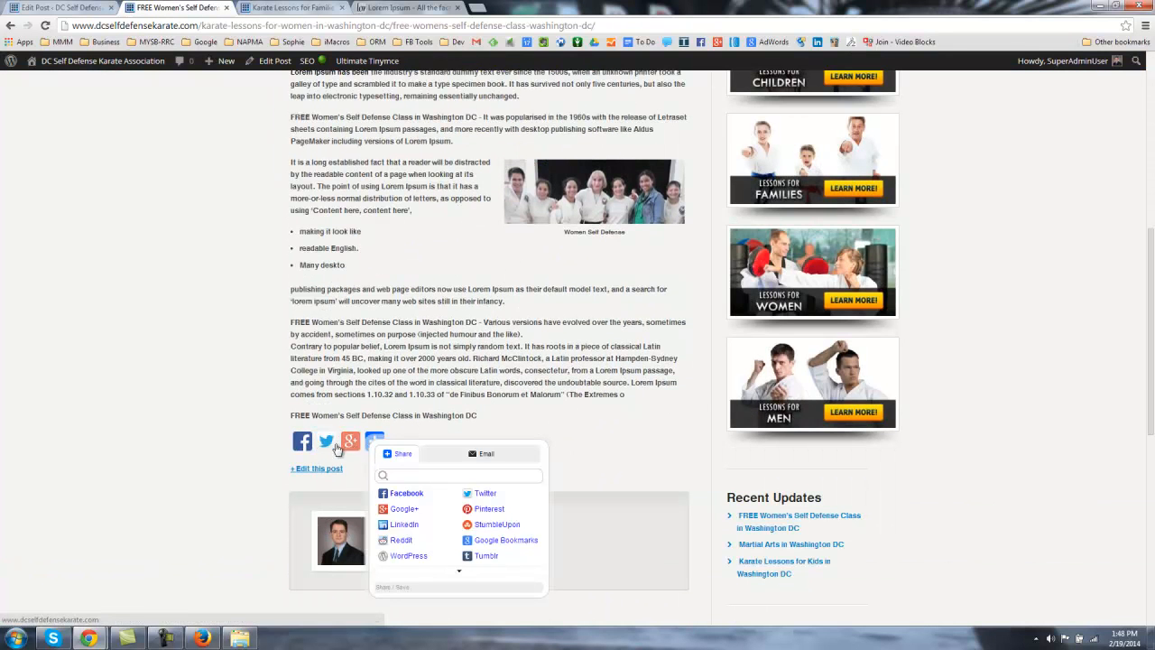
pyautogui.scroll(3, 395, 368)
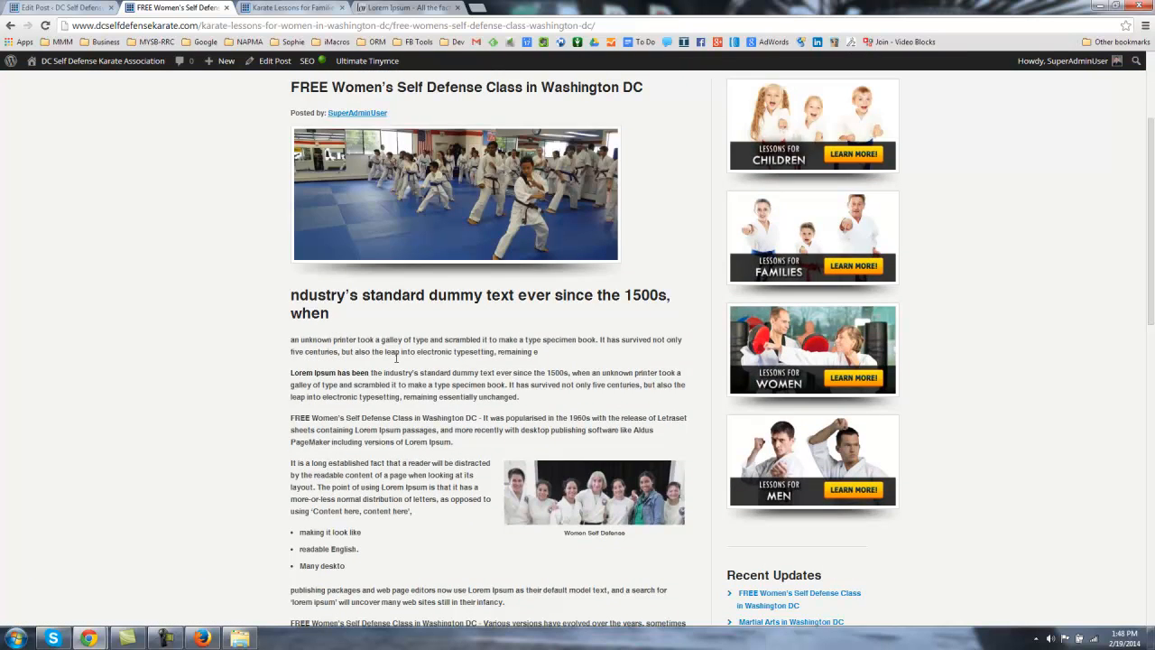
pyautogui.scroll(2, 434, 337)
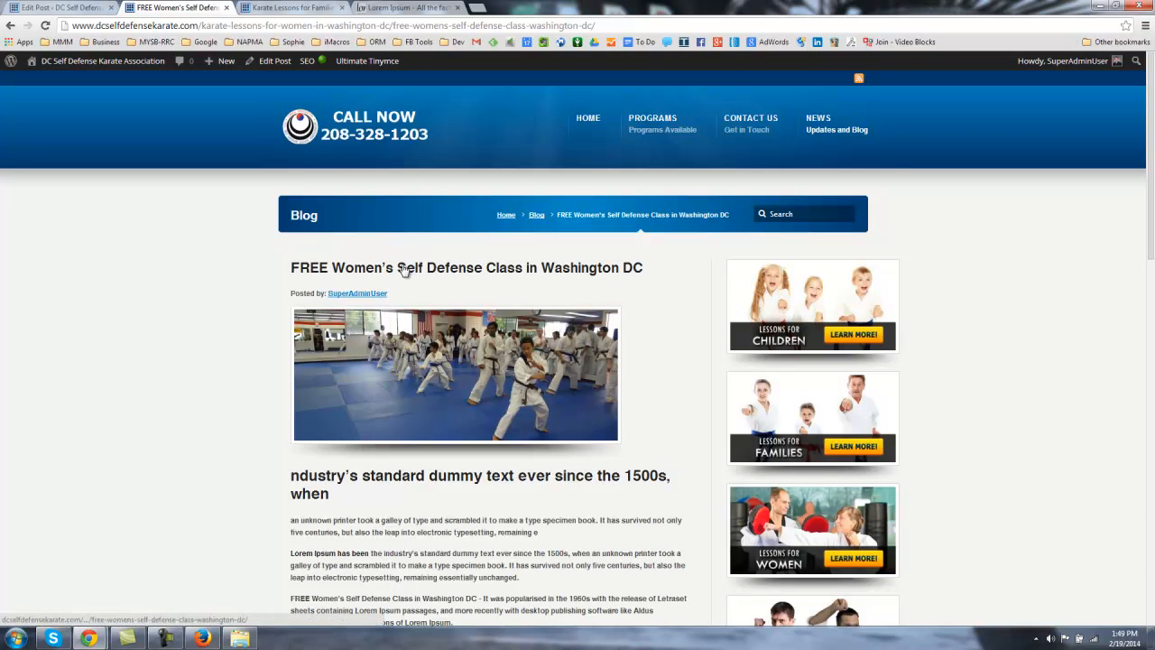
pyautogui.scroll(-5, 304, 333)
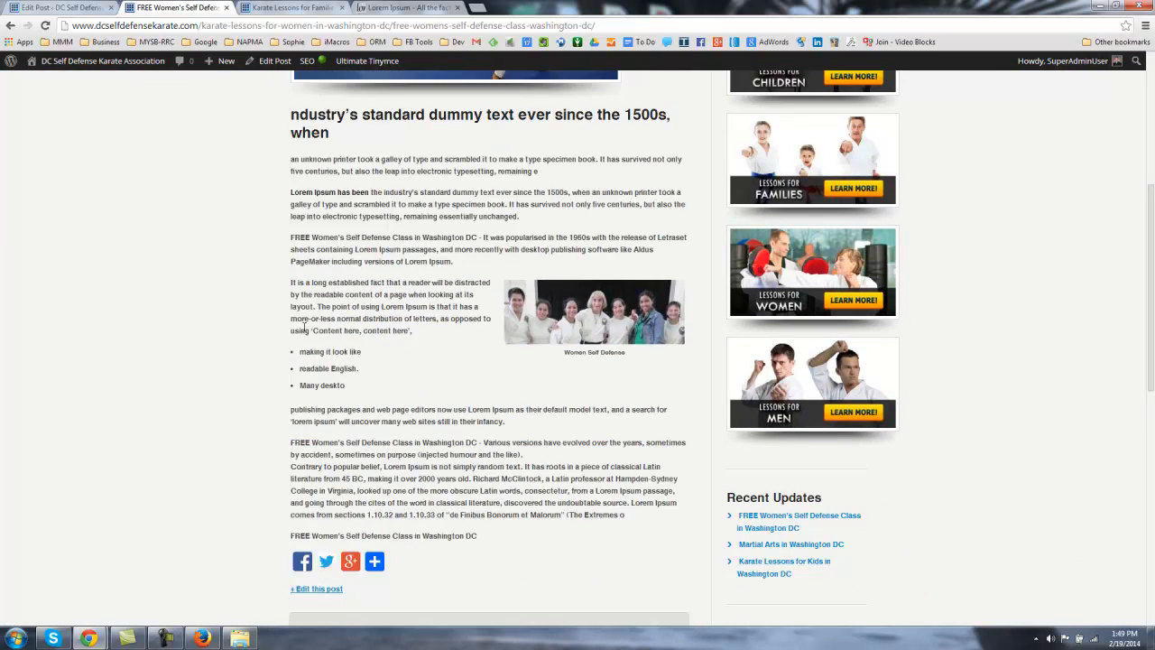
pyautogui.scroll(4, 304, 328)
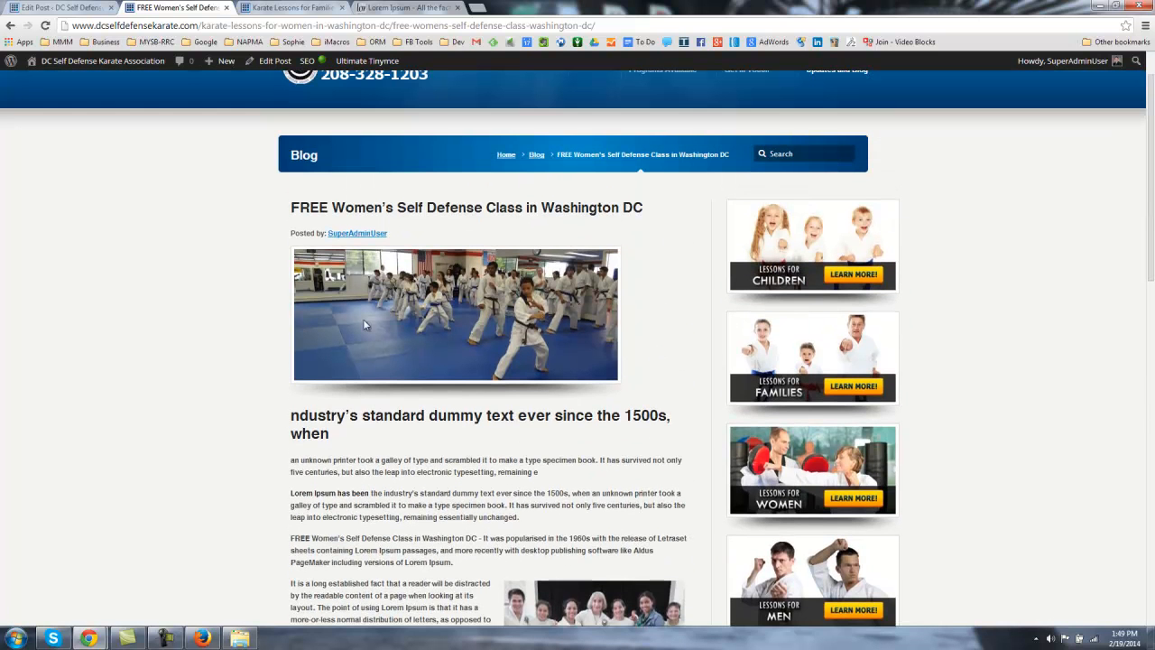
# Step: Select the post's web address, glance at the Edit Post tab, and return to the live post
pyautogui.moveTo(582, 26); pyautogui.dragTo(63, 37)
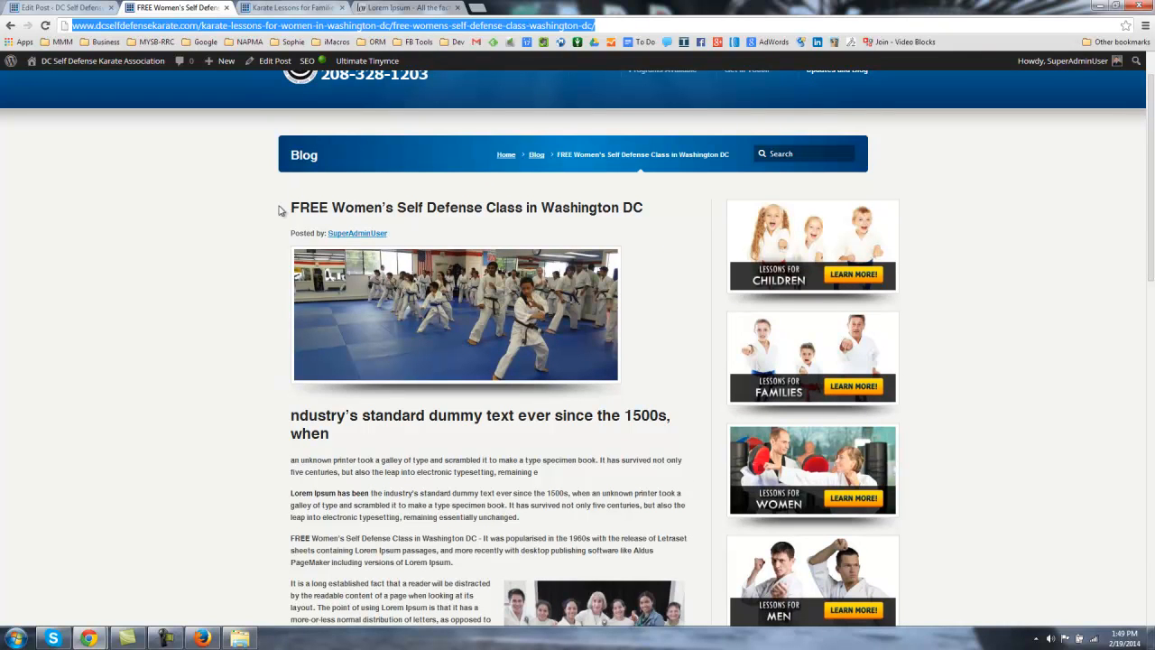
pyautogui.click(237, 240)
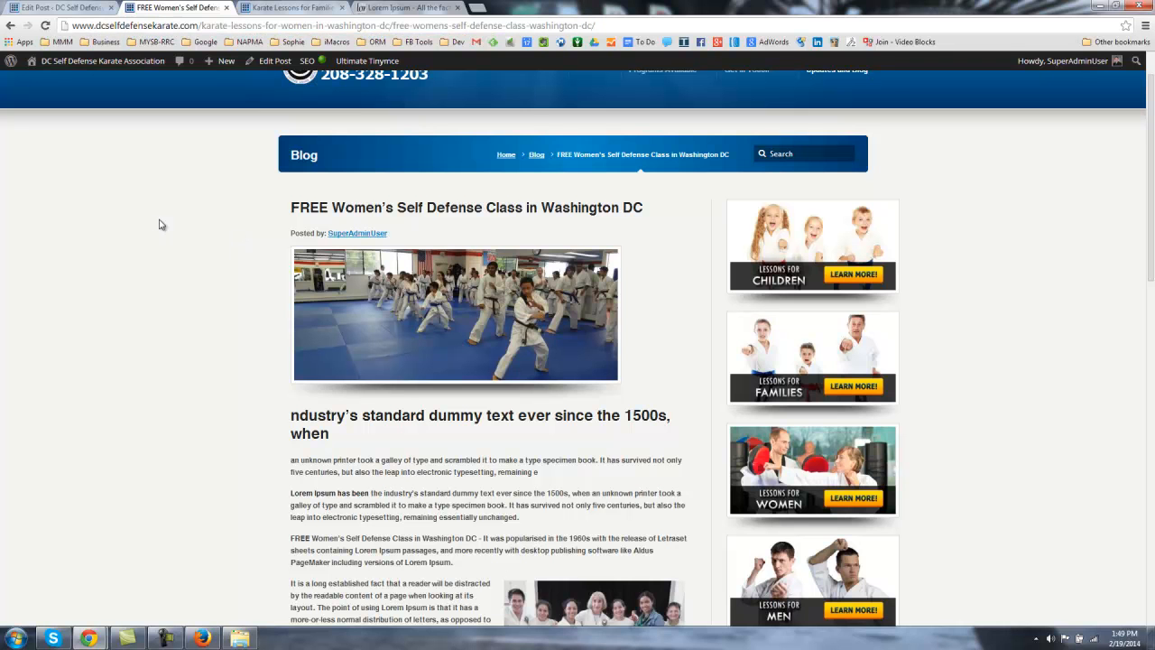
pyautogui.scroll(-5, 454, 412)
pyautogui.scroll(5, 460, 423)
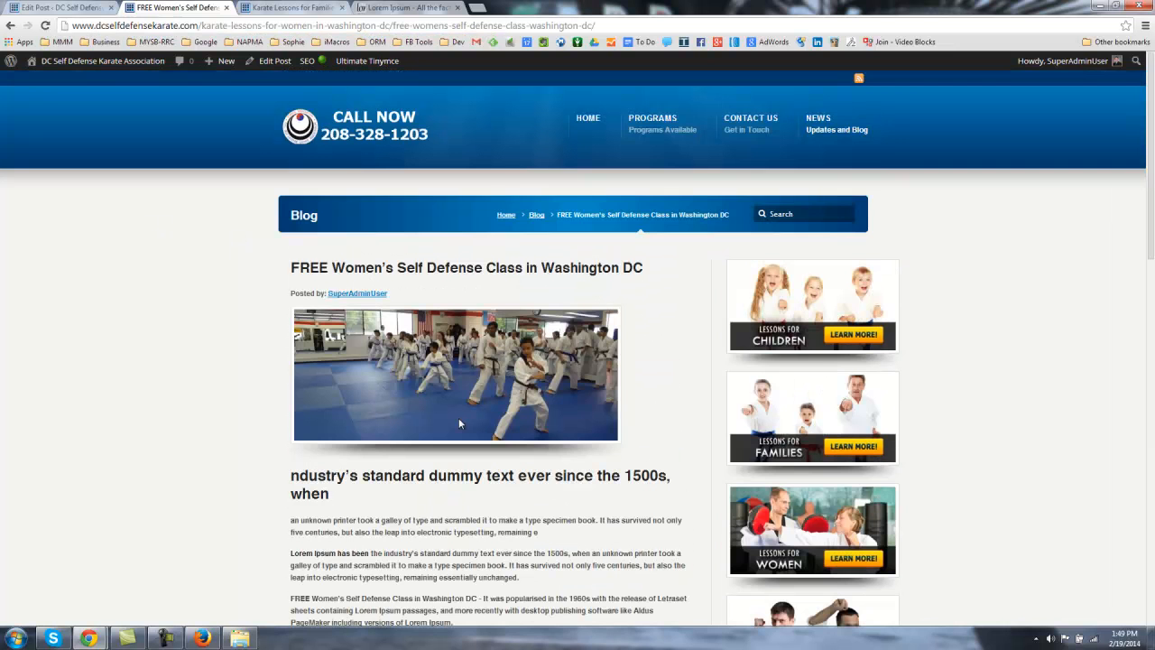
pyautogui.click(75, 9)
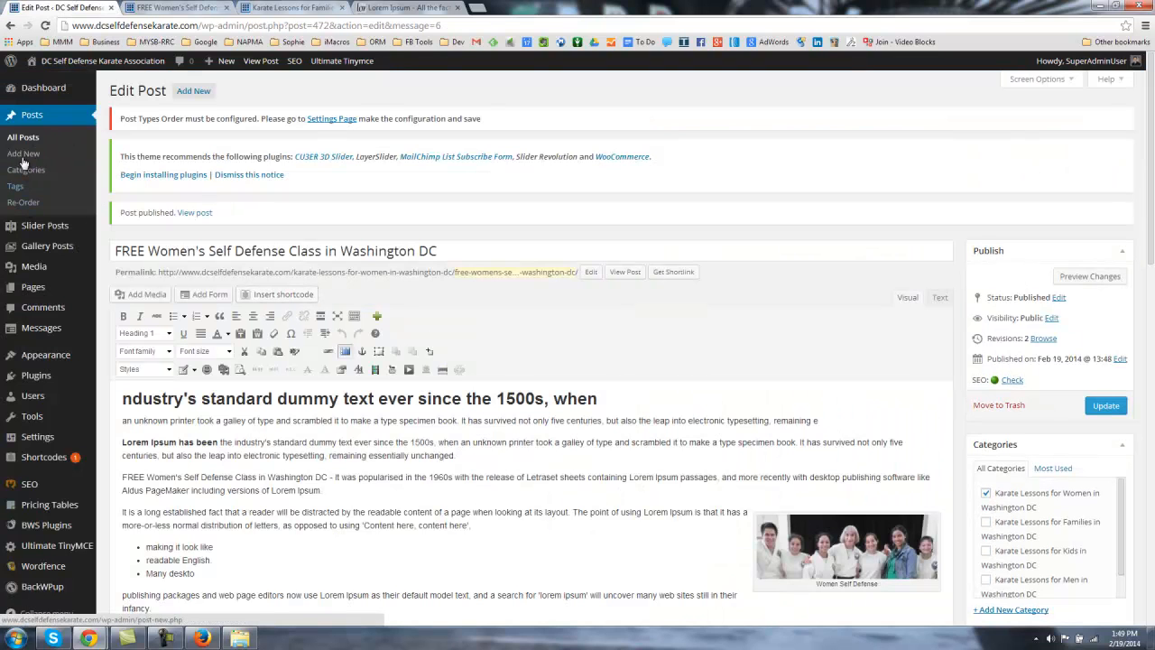
pyautogui.click(186, 7)
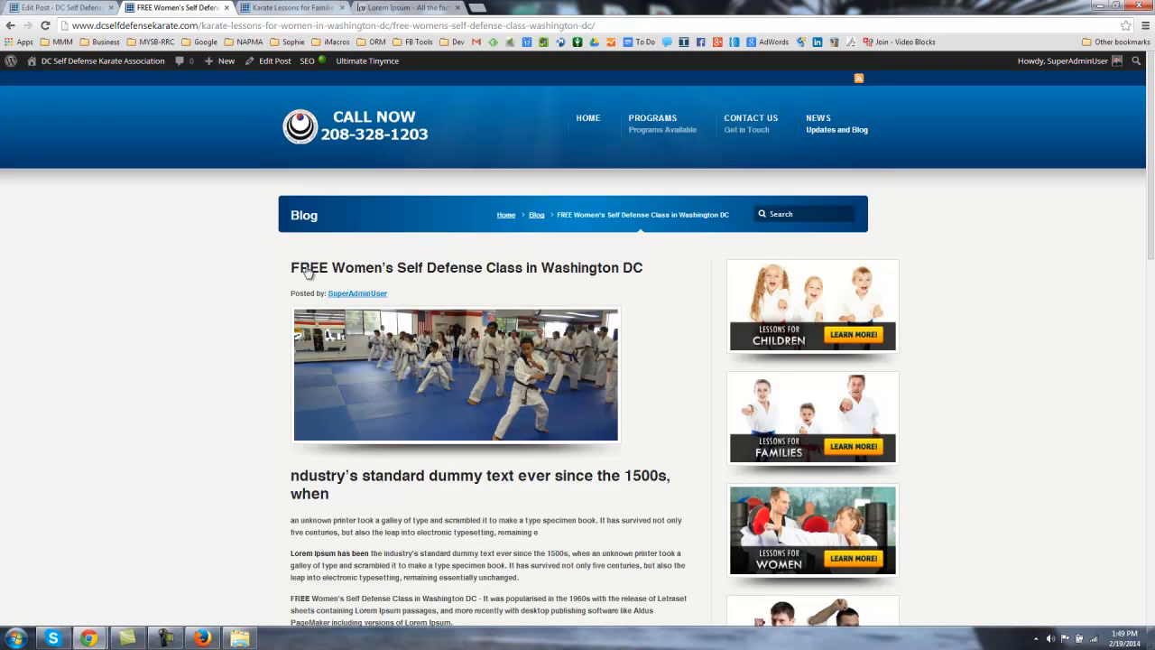